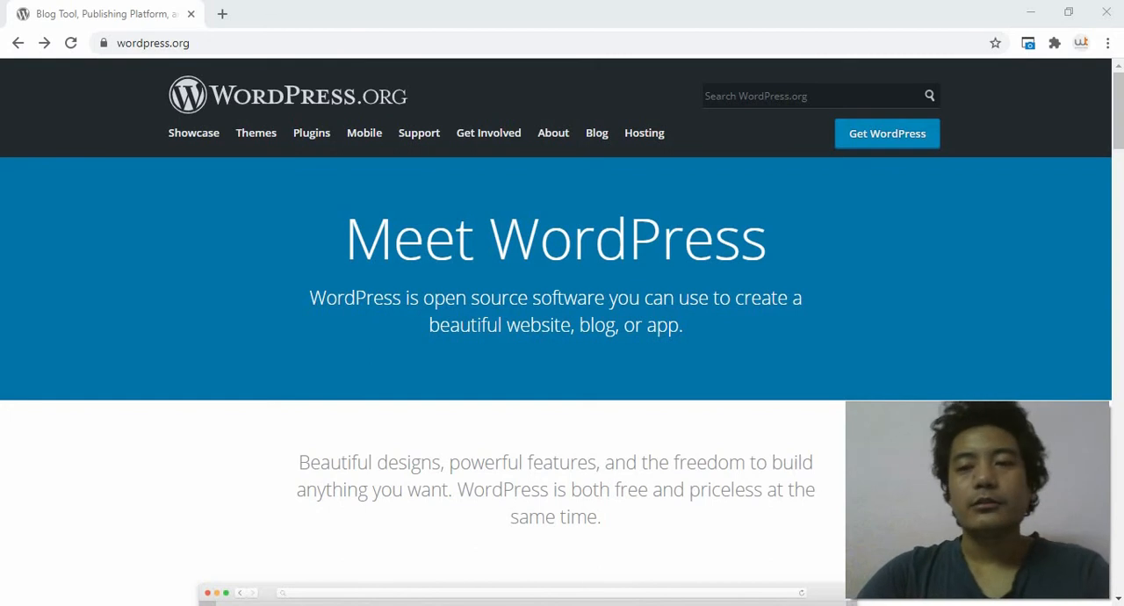
Step: Open the Get WordPress download page and look over its download and installation information
click(886, 133)
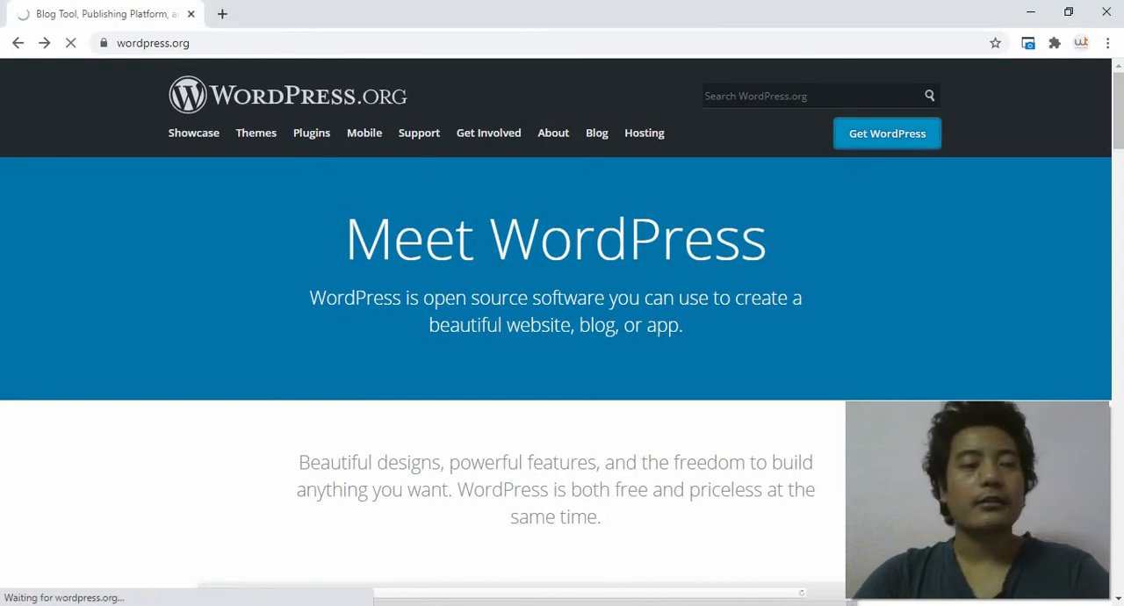
scroll(555, 333, down, 3)
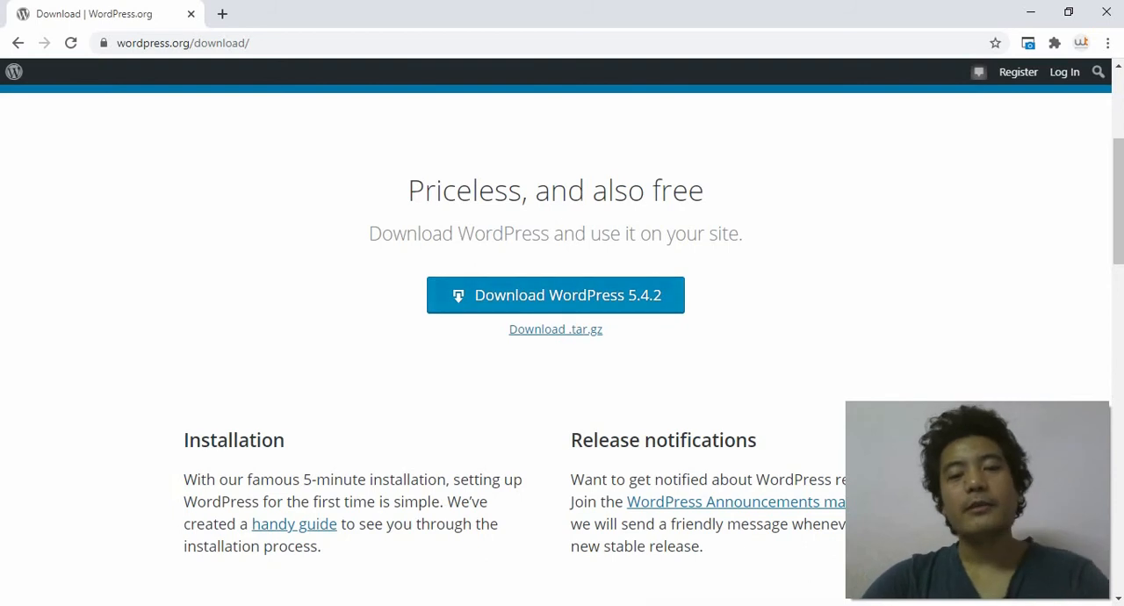
scroll(555, 351, up, 3)
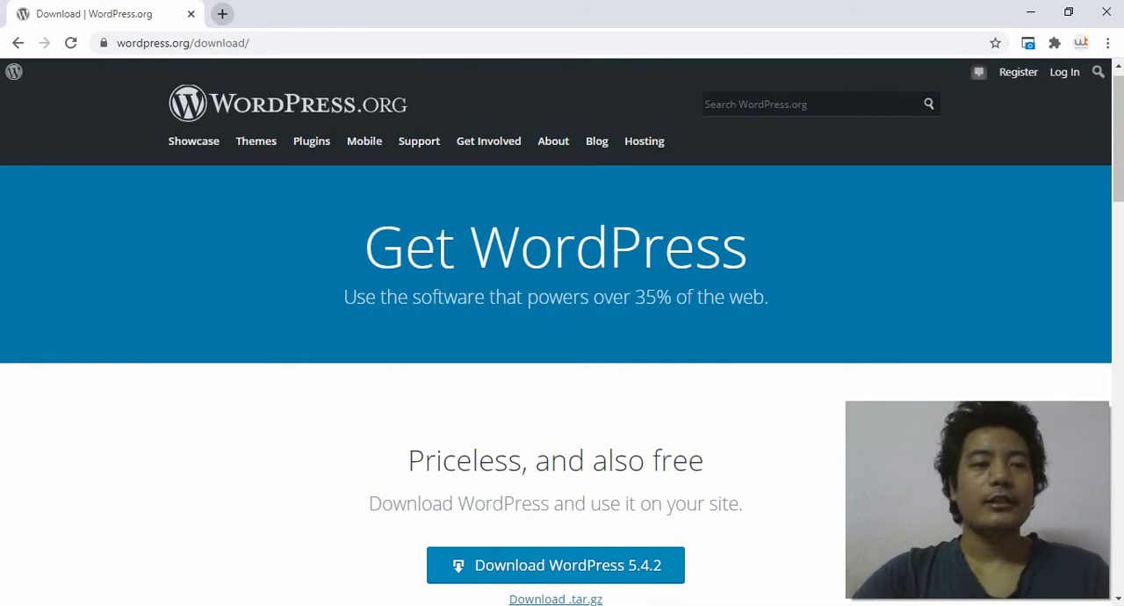
Step: In a new browser tab, search the web for "local by flywheel" and open the localwp.com site
click(222, 14)
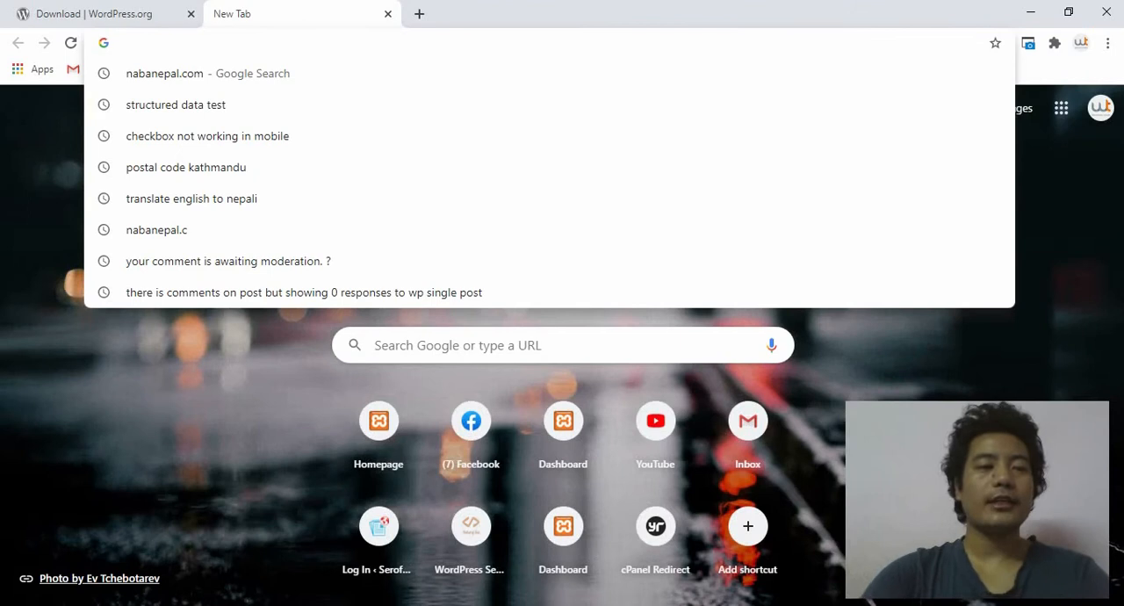
text(local by)
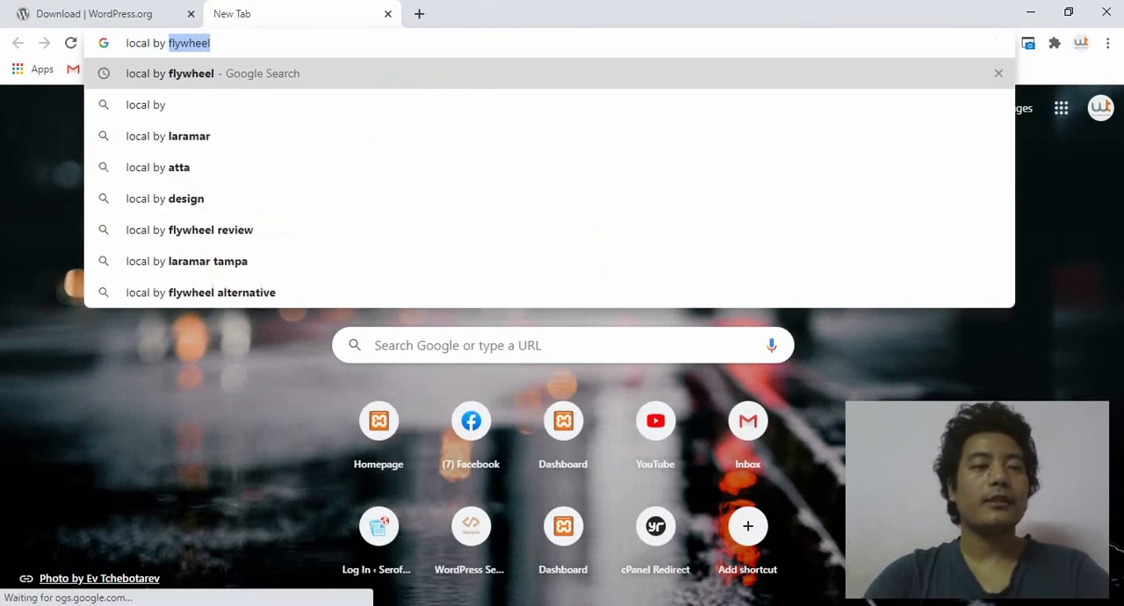
key(Return)
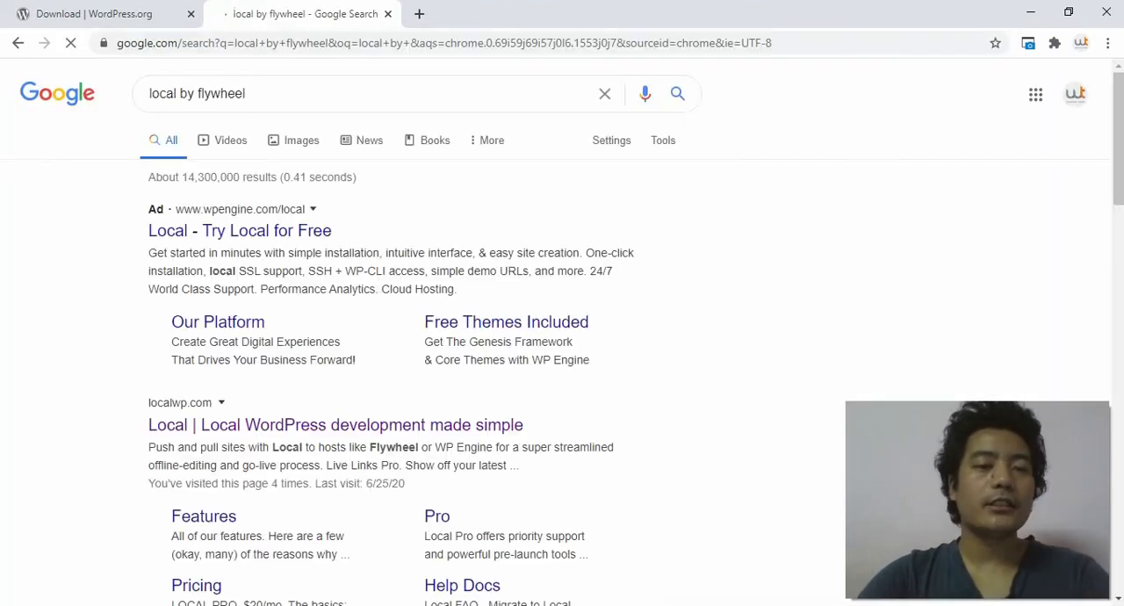
scroll(562, 333, down, 1)
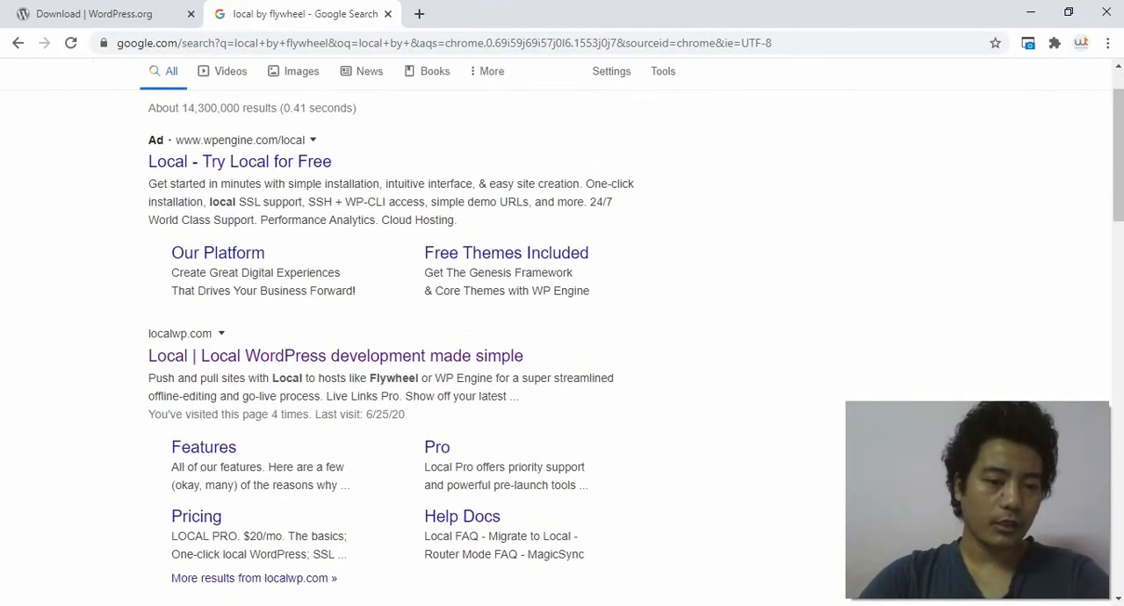
click(335, 355)
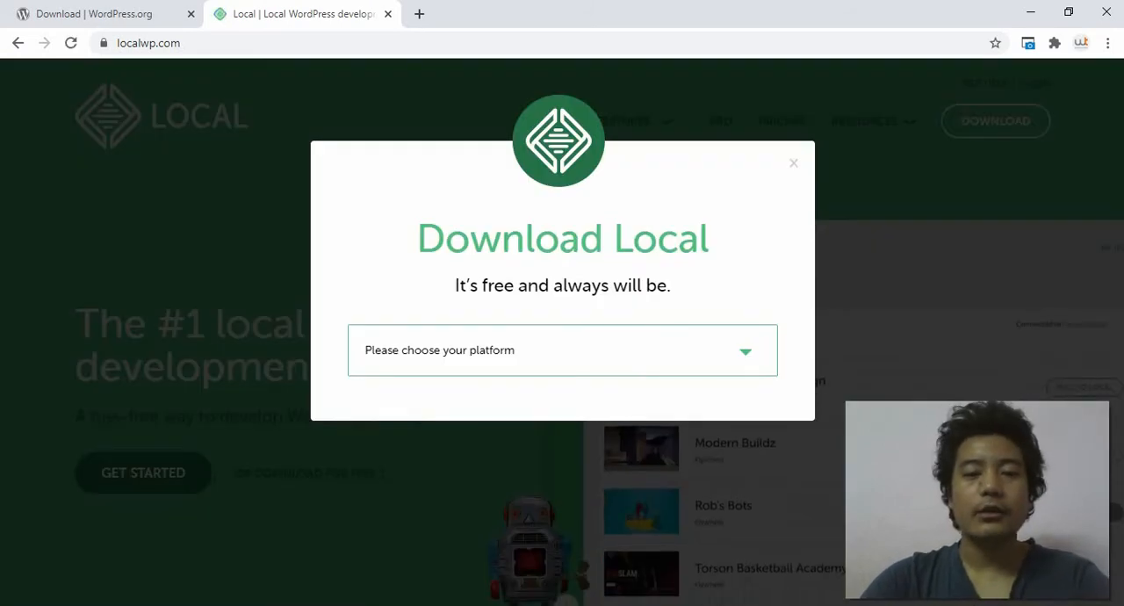
Step: Choose Windows as the platform in the Download Local form
click(562, 351)
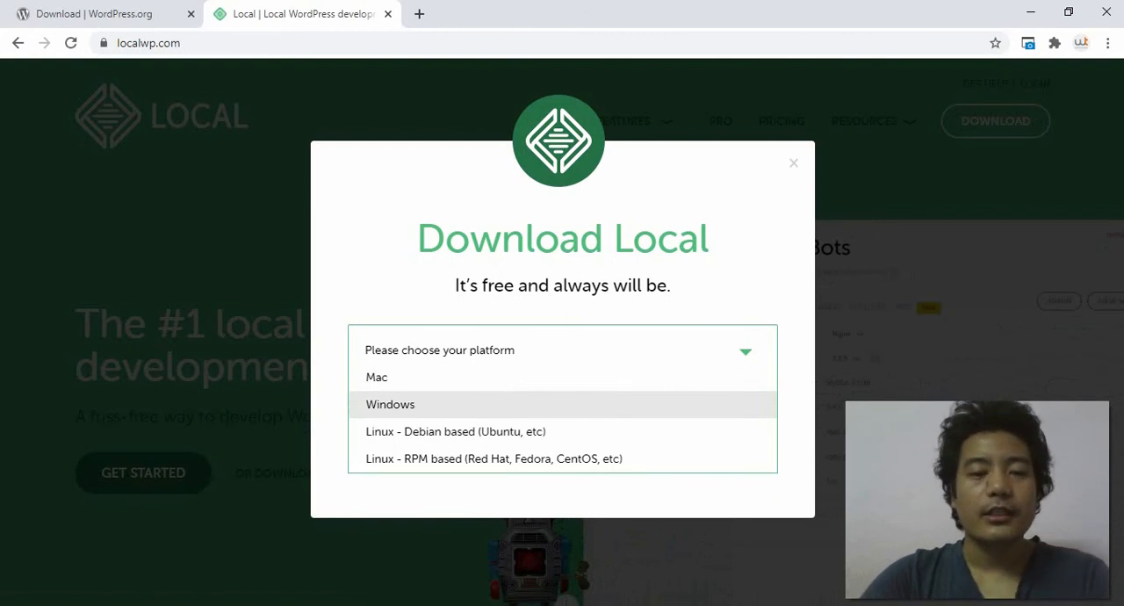
click(390, 404)
scroll(562, 352, down, 2)
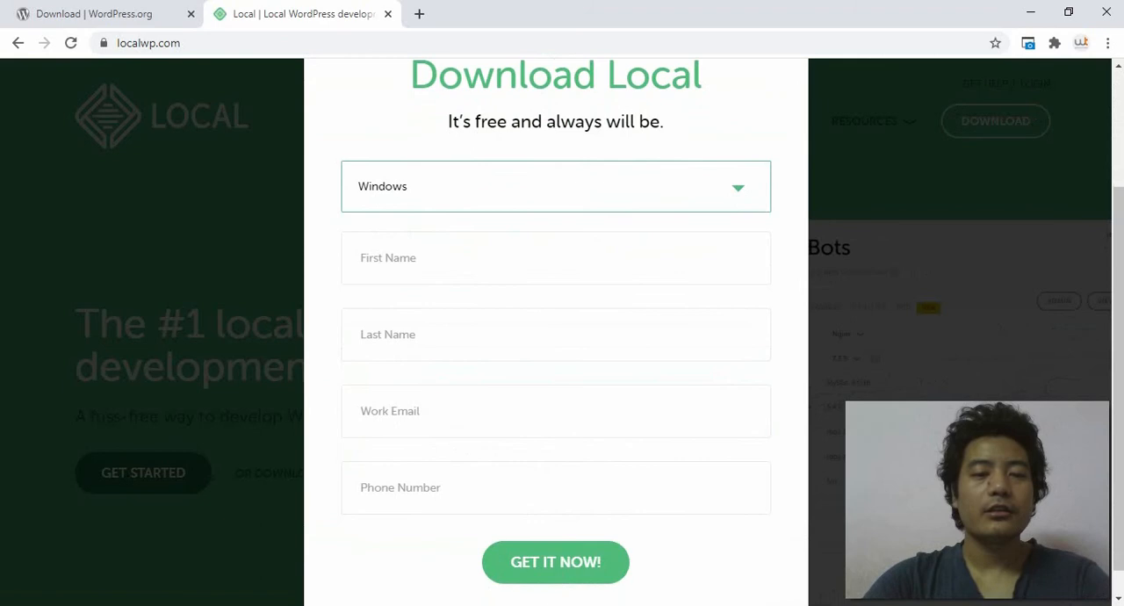
Step: Enter the first name and last name in the Download Local form
click(422, 258)
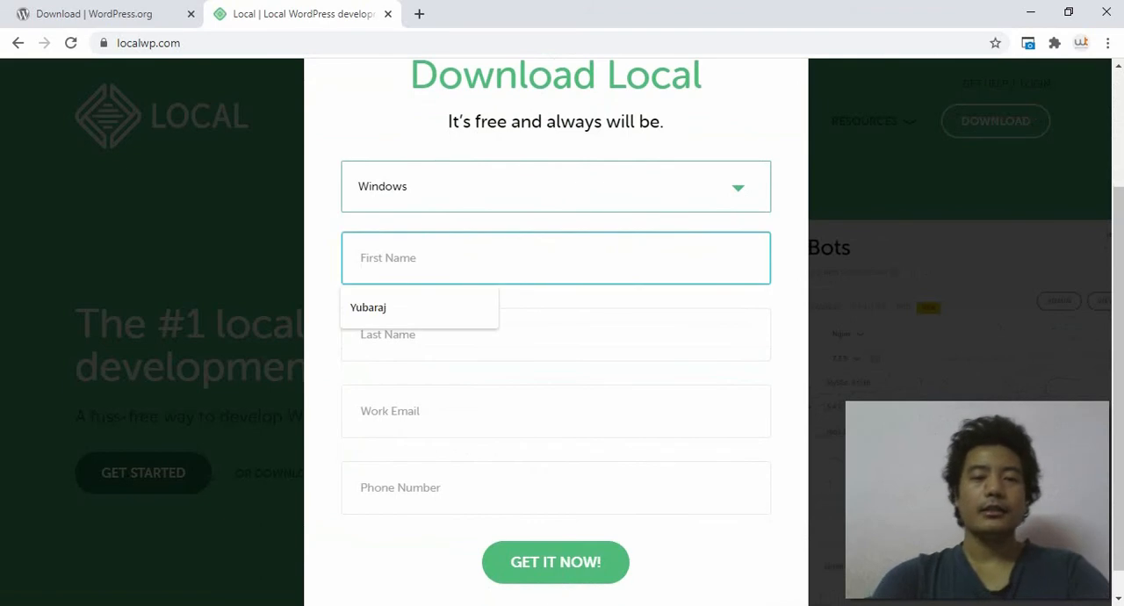
key(Tab)
key(shift+Tab)
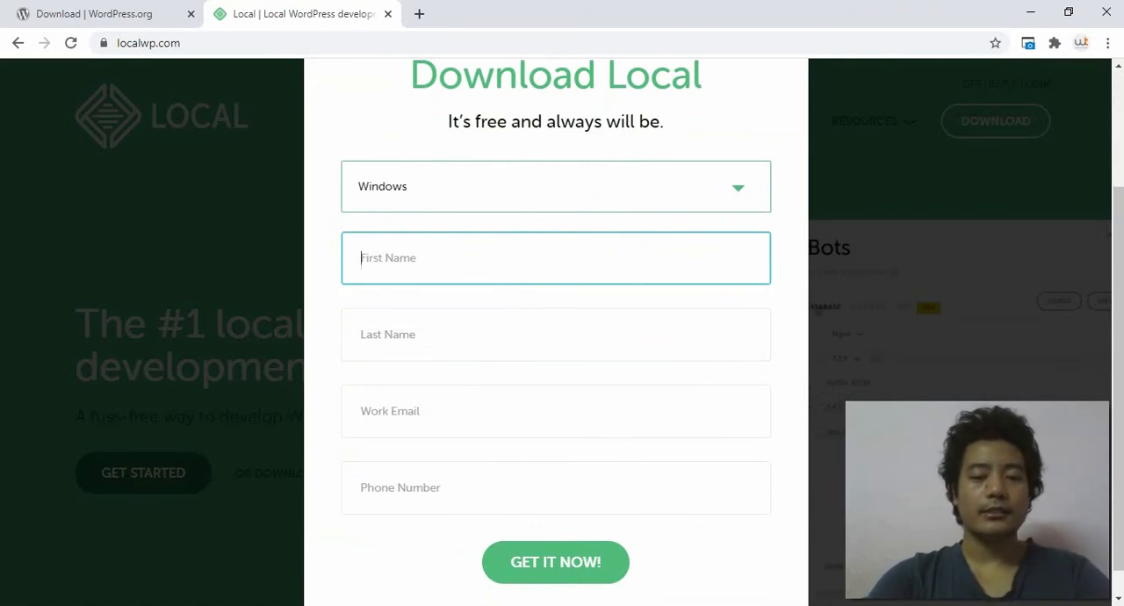
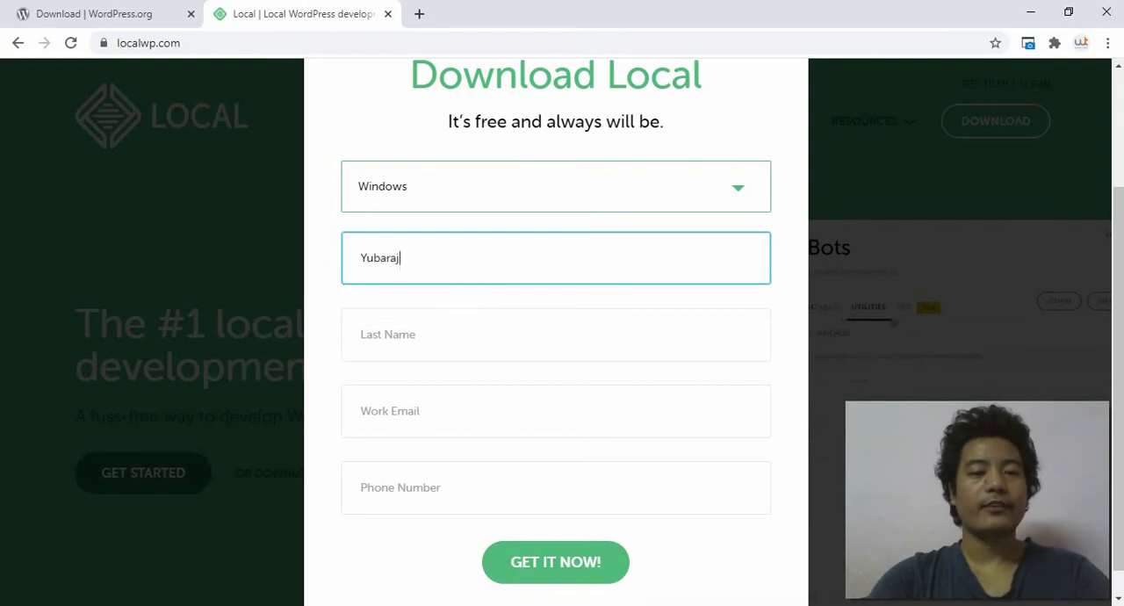
key(Tab)
Step: Fill in the work email, submit the form to download the Local installer, and close the download message
key(Down)
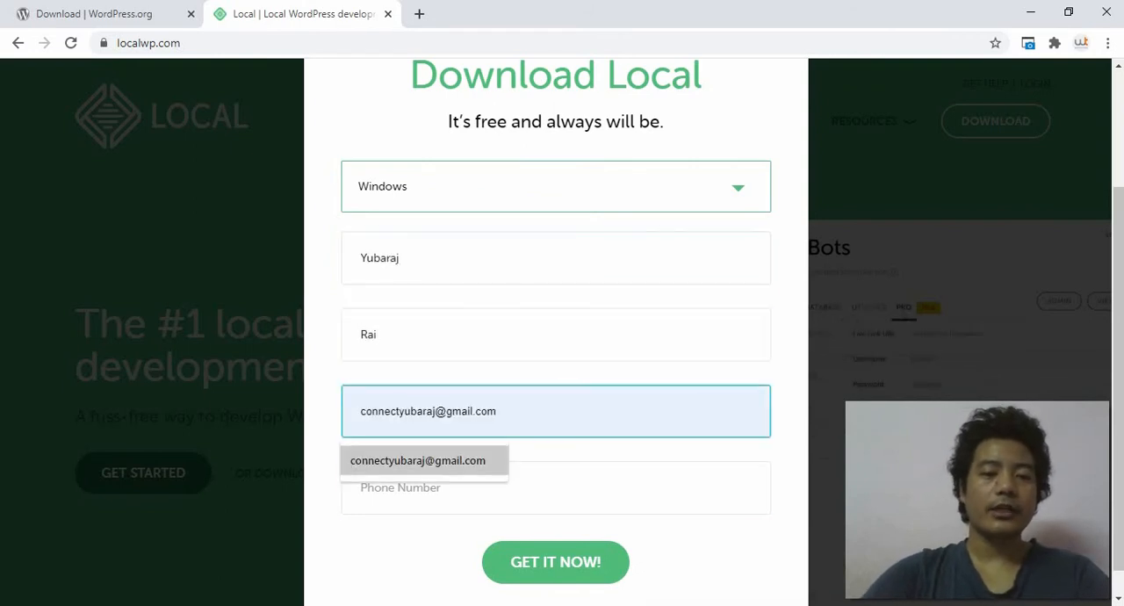
key(Tab)
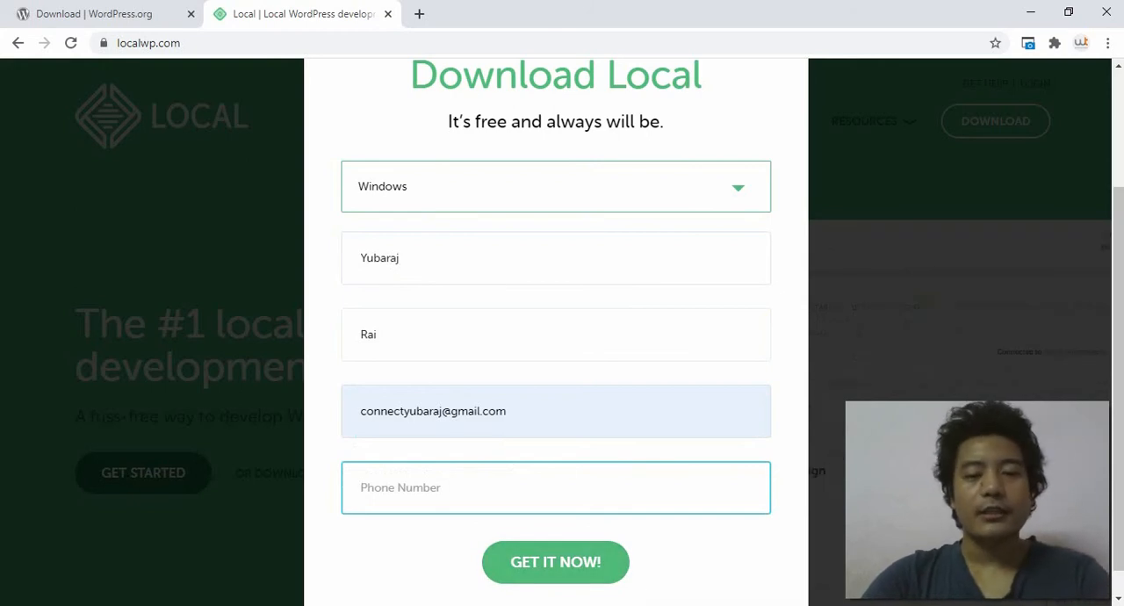
click(555, 562)
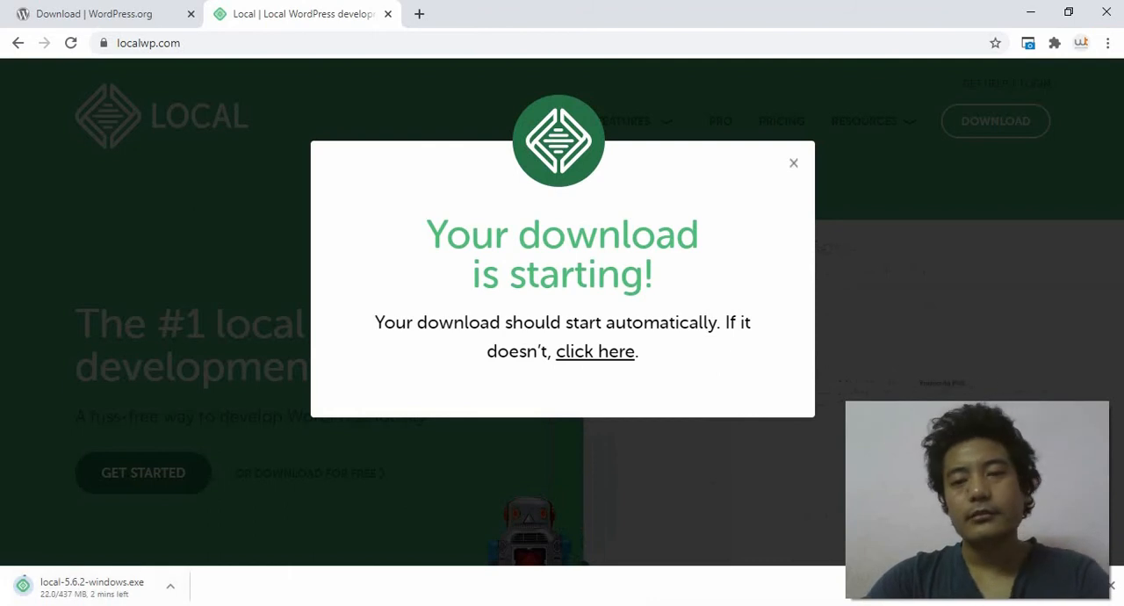
click(793, 162)
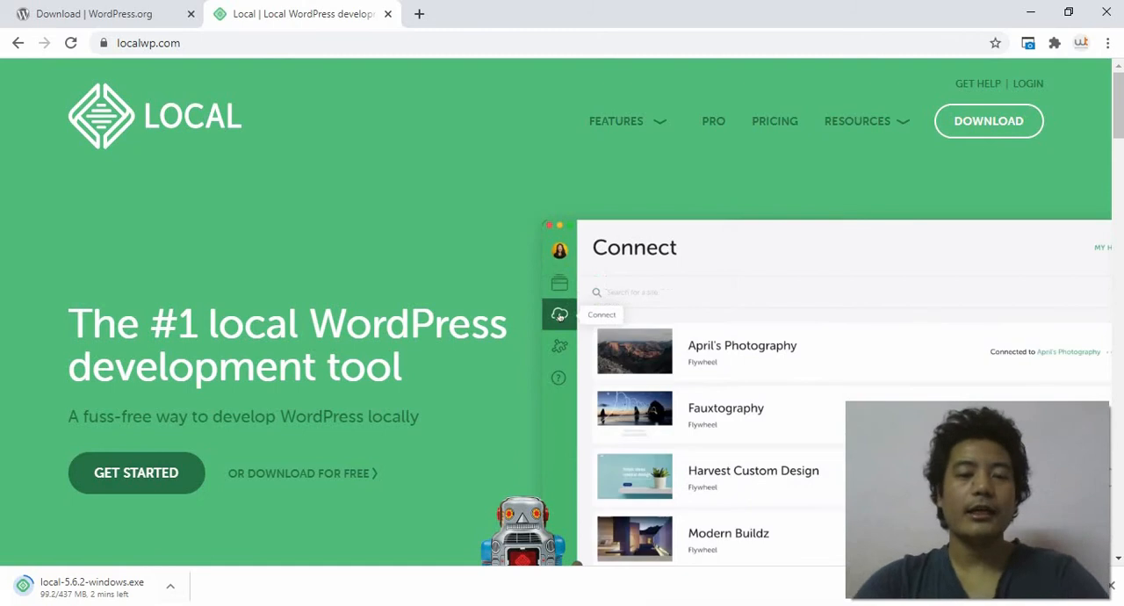
Step: Switch to the installed Local by Flywheel app and dismiss its update offer
key(super)
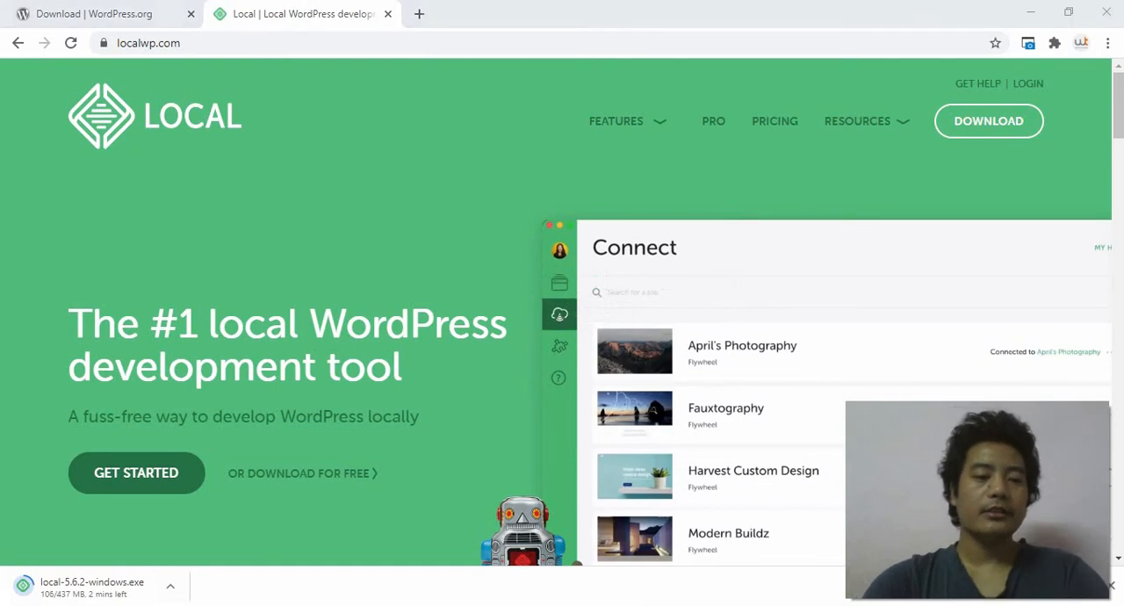
text(loca)
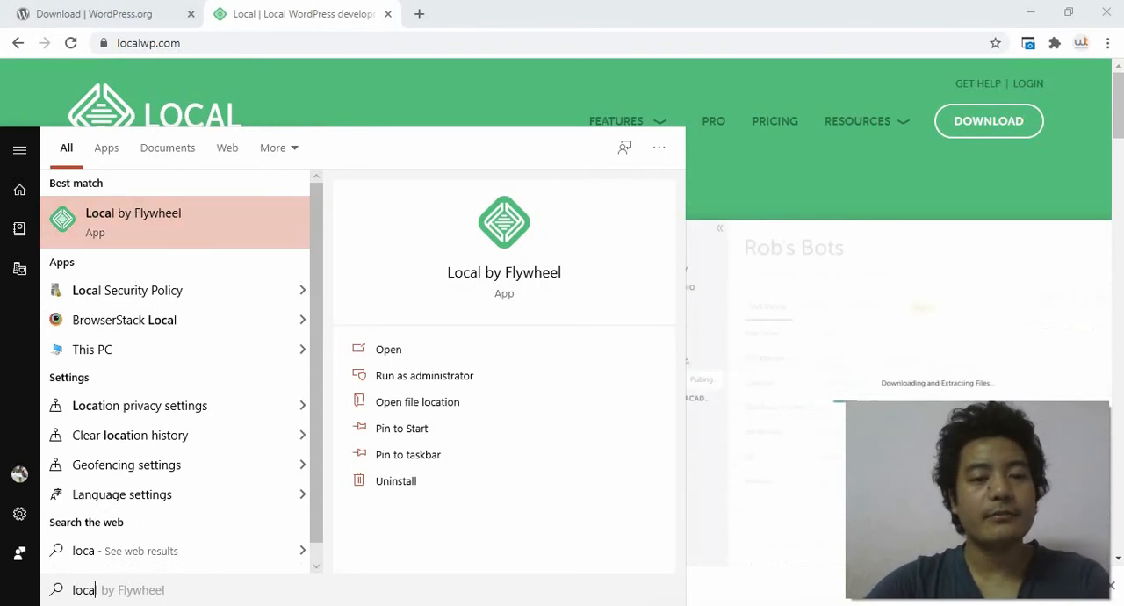
click(389, 349)
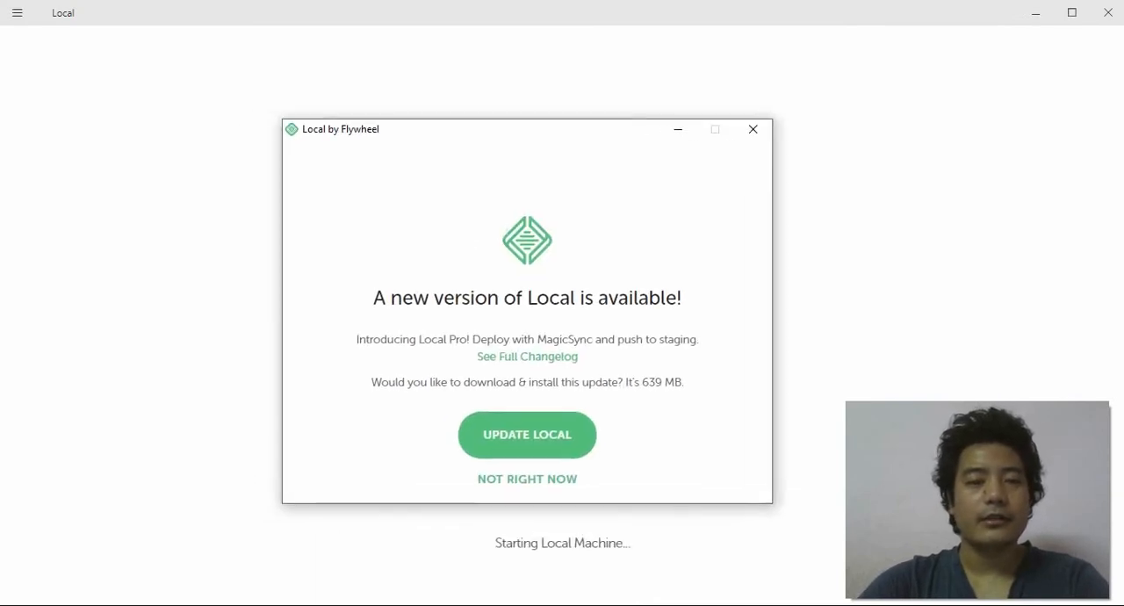
click(752, 129)
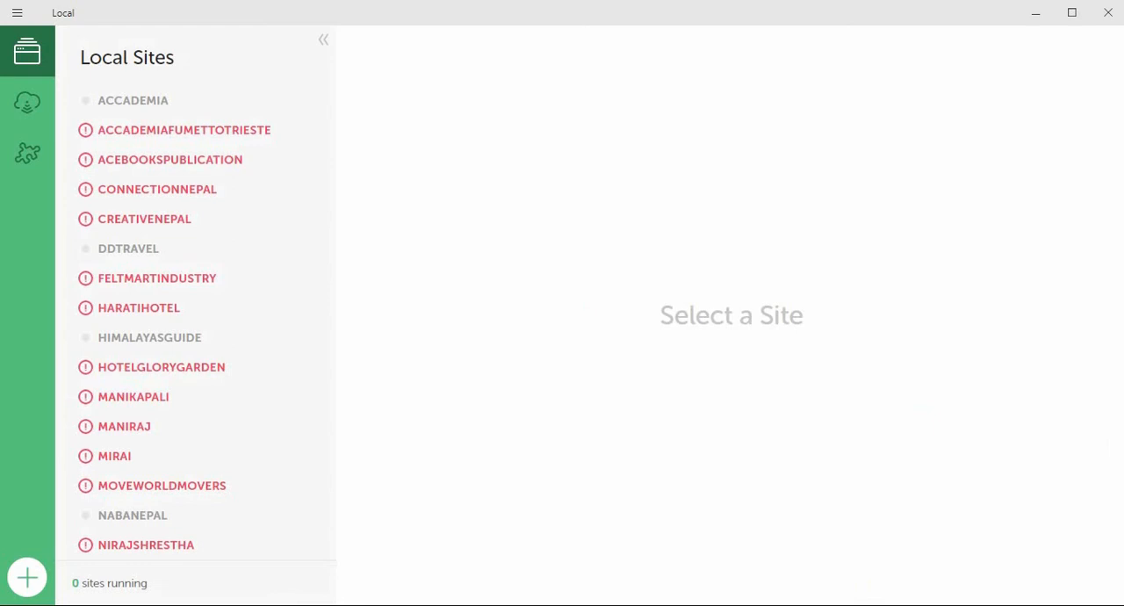
Step: Look up Oracle VM VirtualBox among the installed apps
key(super)
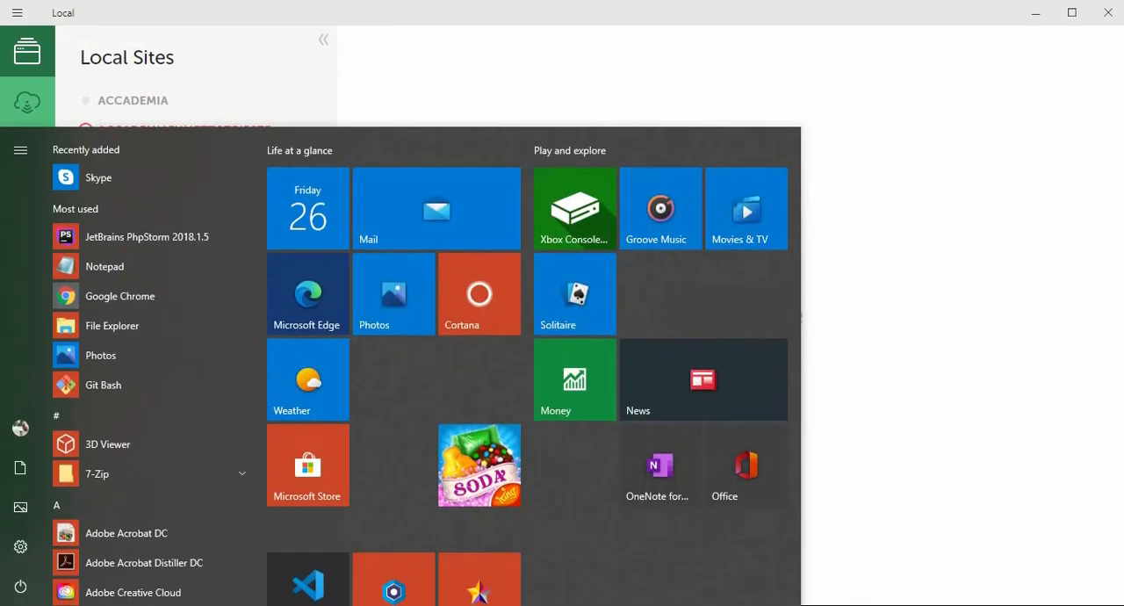
text(vi)
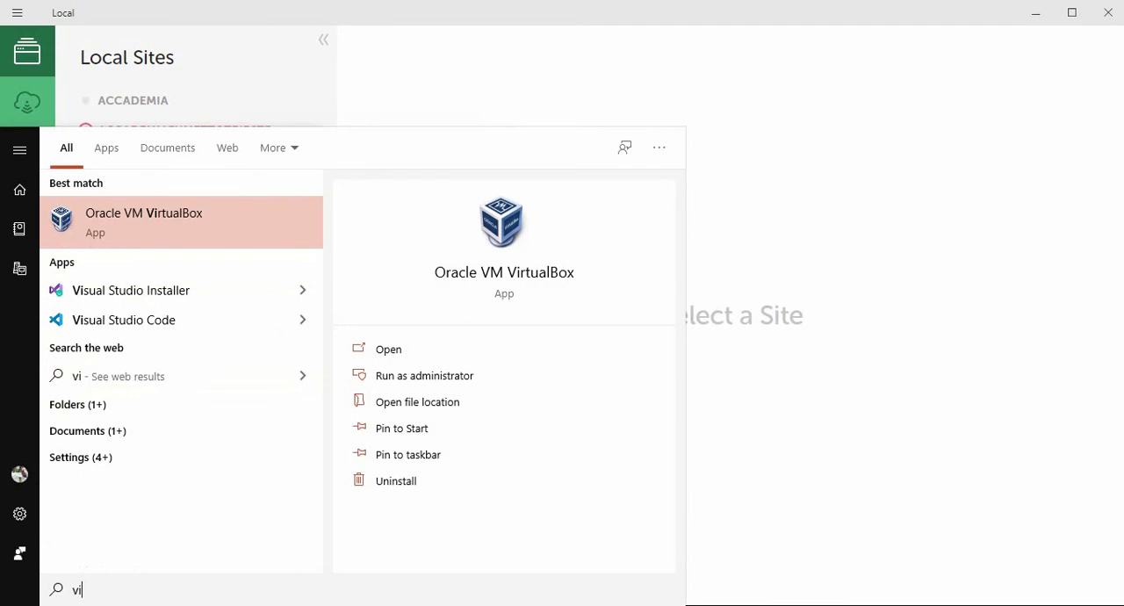
key(Return)
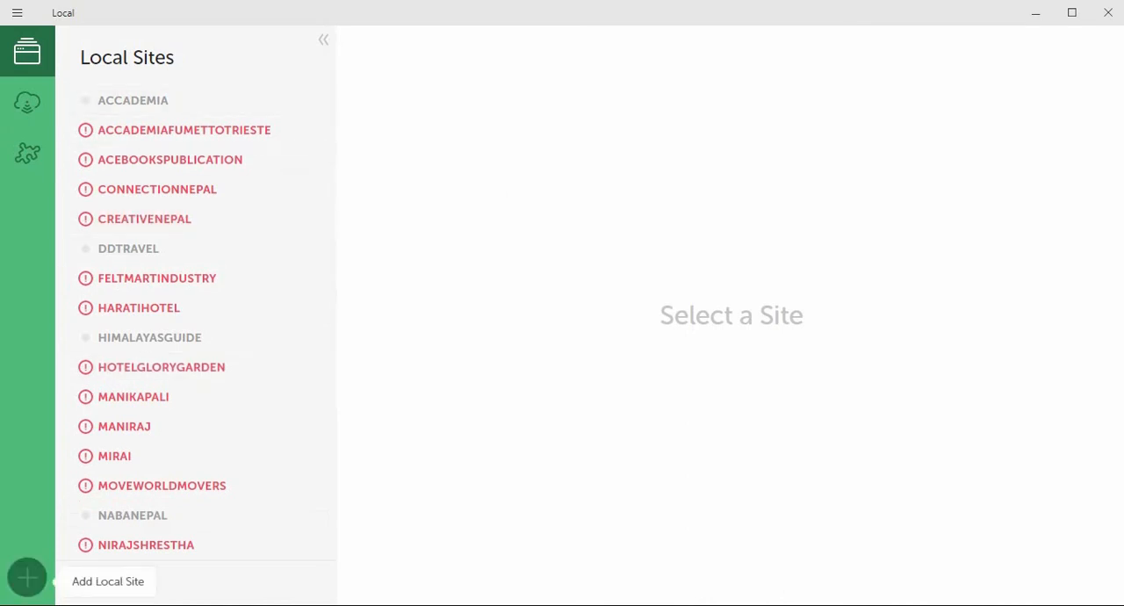
Step: Start adding a new local site, expand its advanced options and name the site wpbasic
click(26, 576)
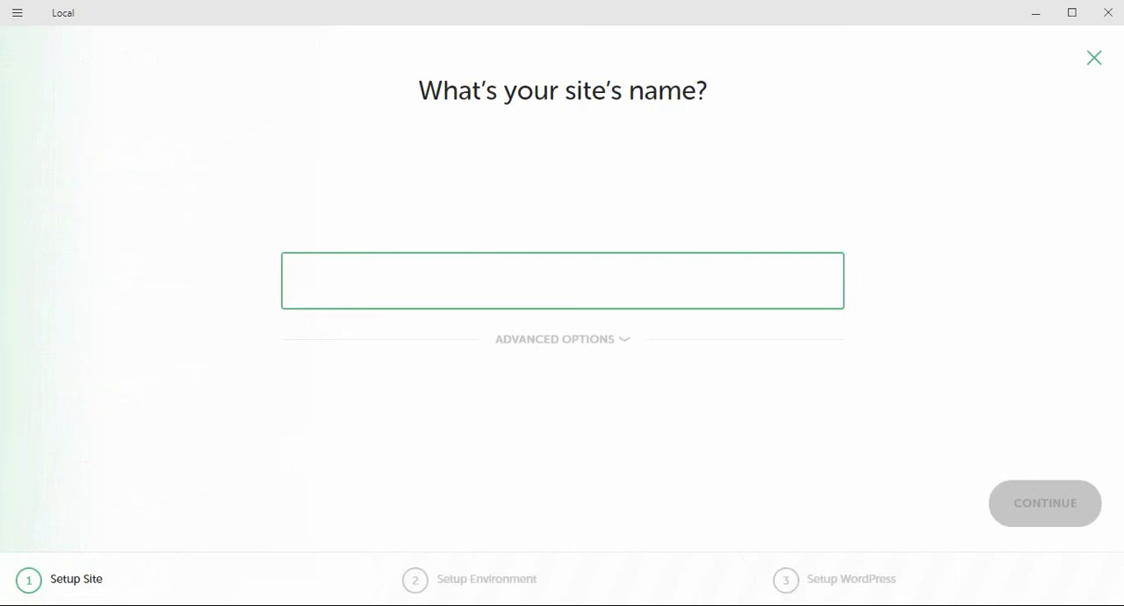
click(563, 338)
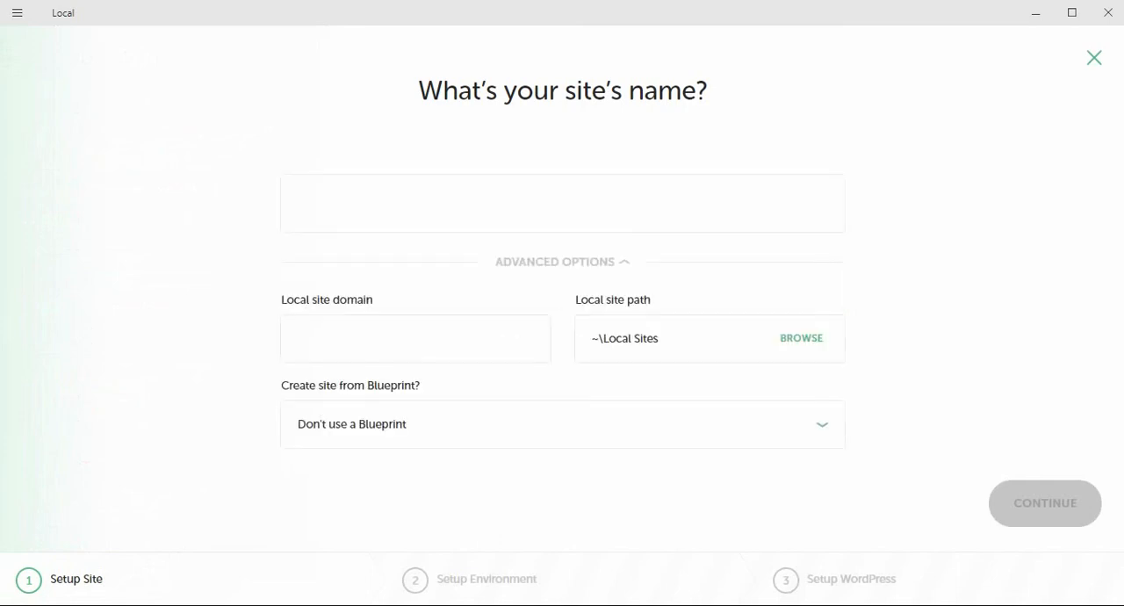
click(563, 203)
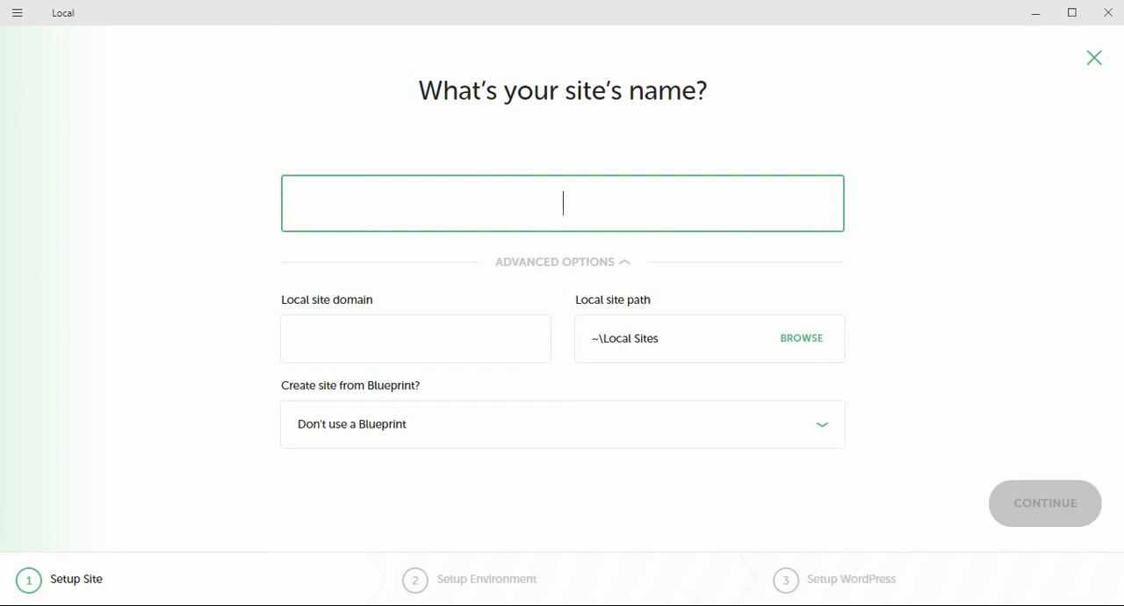
text(wpbasic)
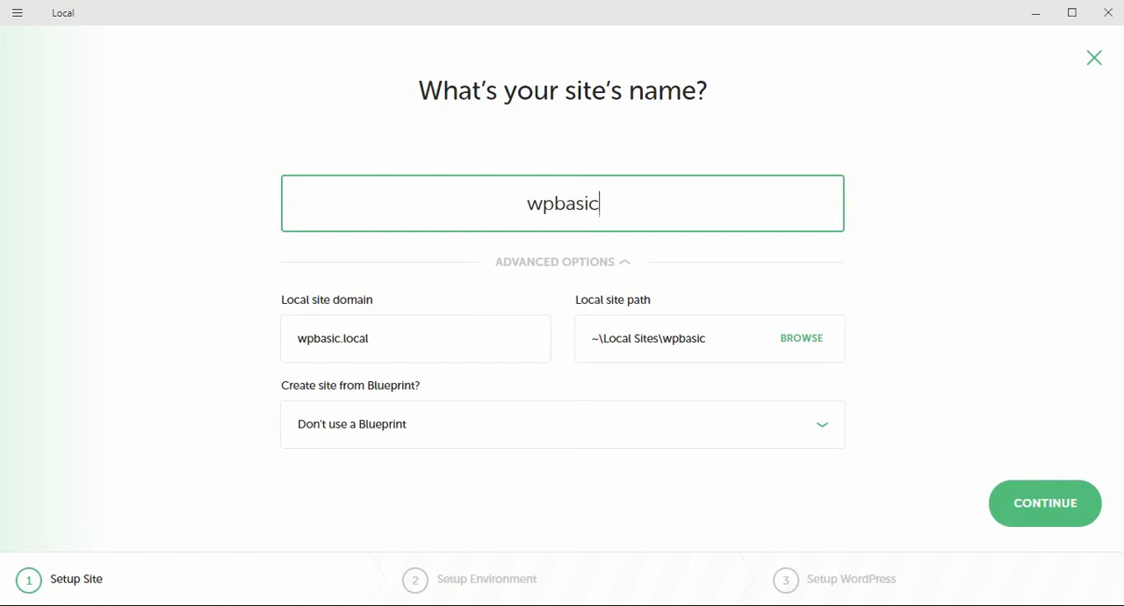
click(1045, 503)
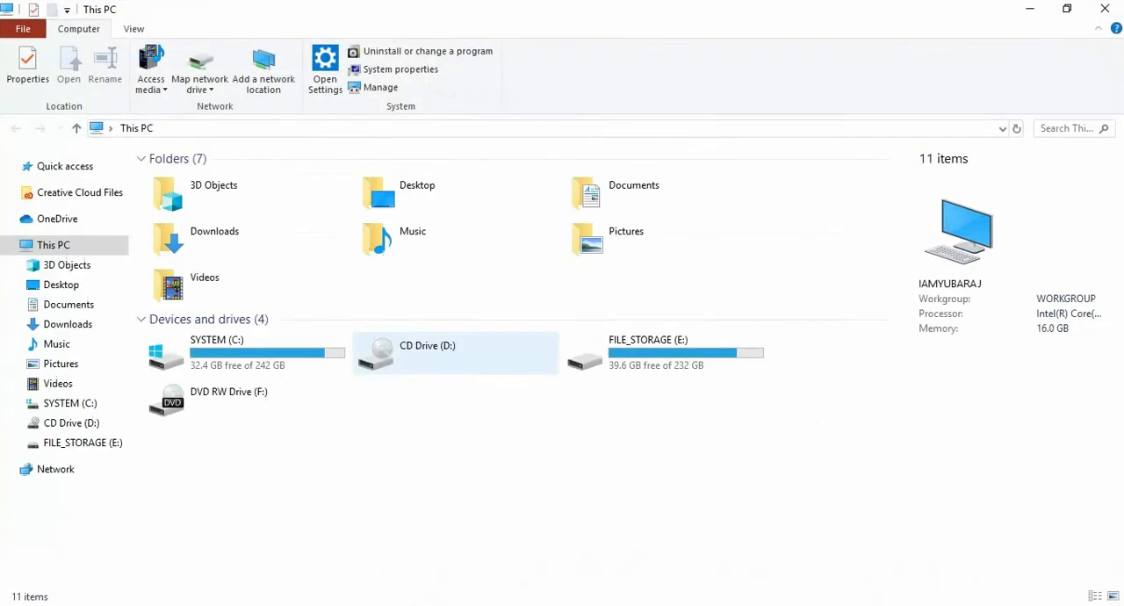
Step: Create a folder named wpbasic inside the workshop folder on the FILE_STORAGE (E:) drive
double_click(614, 350)
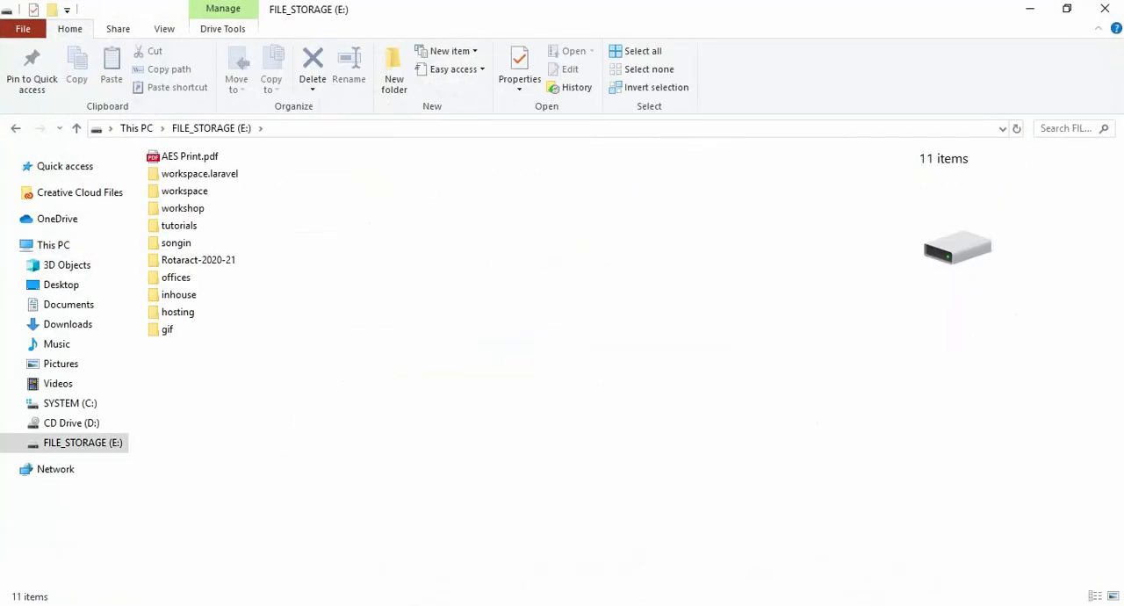
key(Down)
key(Down)
key(Down)
key(Down)
key(Up)
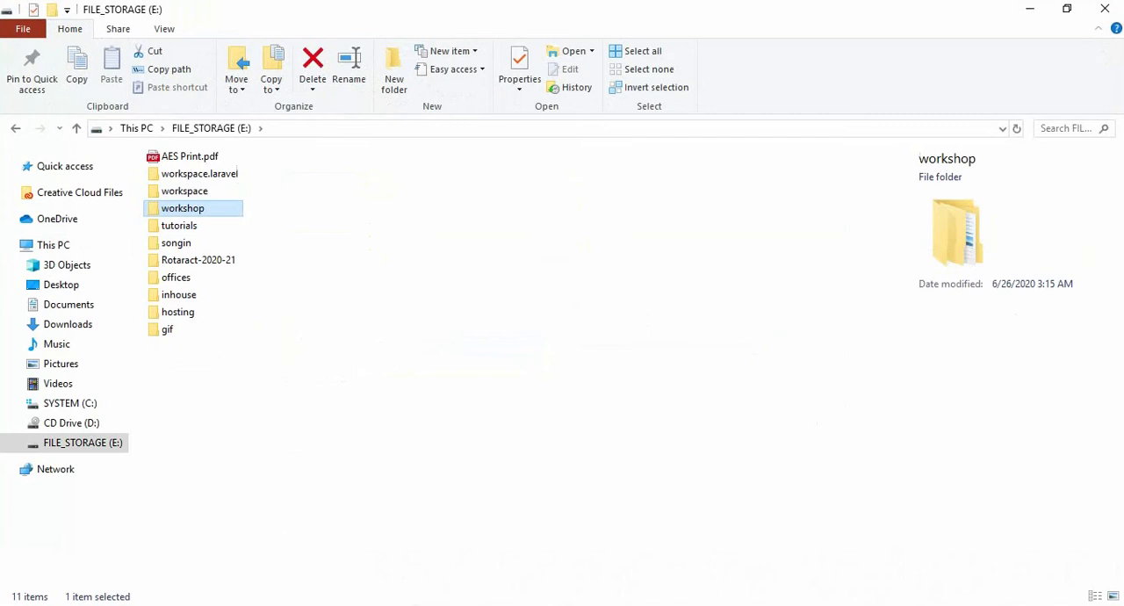
key(Down)
key(Up)
key(Return)
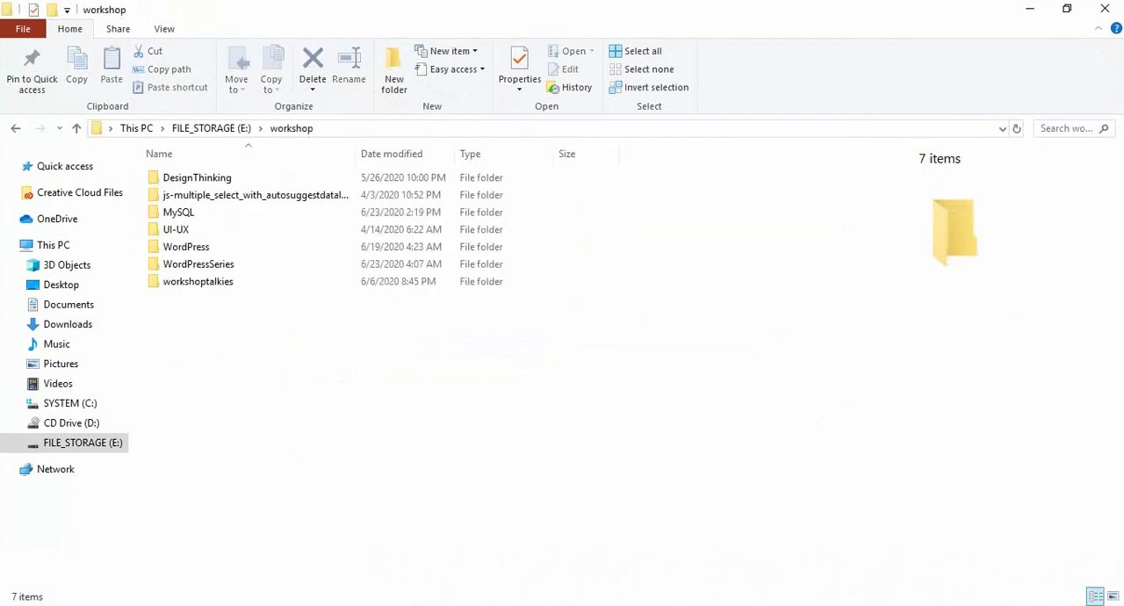
key(ctrl+shift+n)
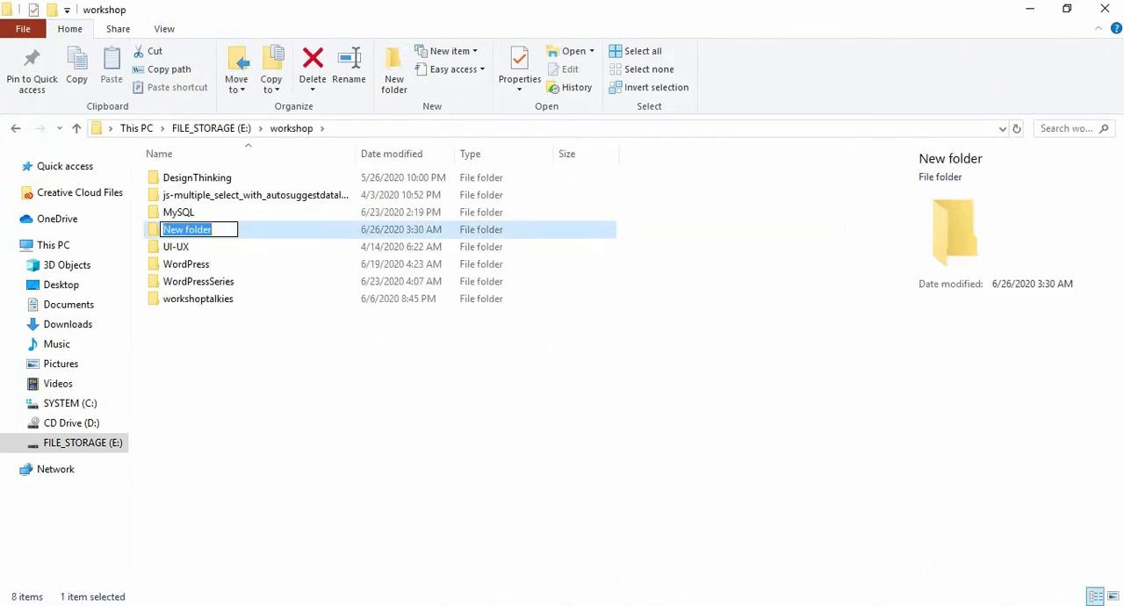
text(wpbasic)
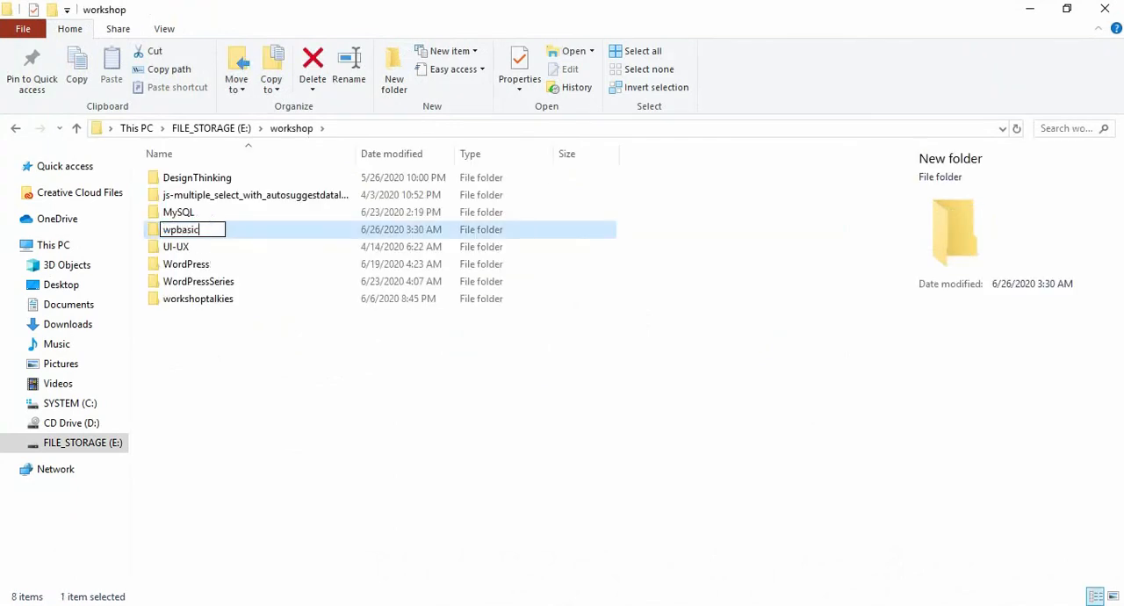
key(Return)
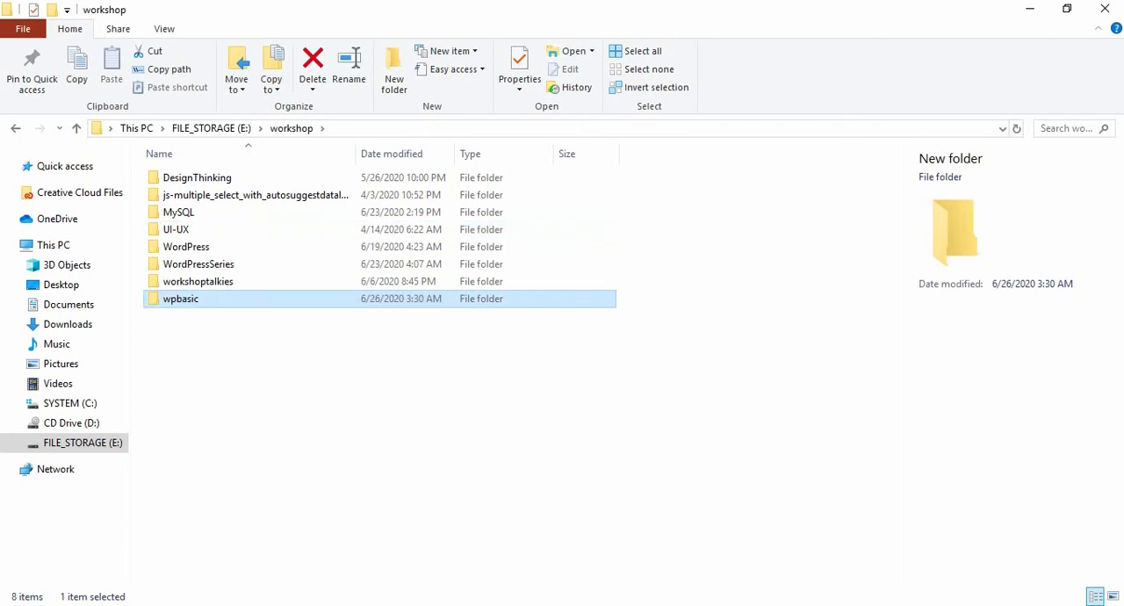
Step: Go back to the E: drive root, reopen the workshop folder and view its full path
click(213, 129)
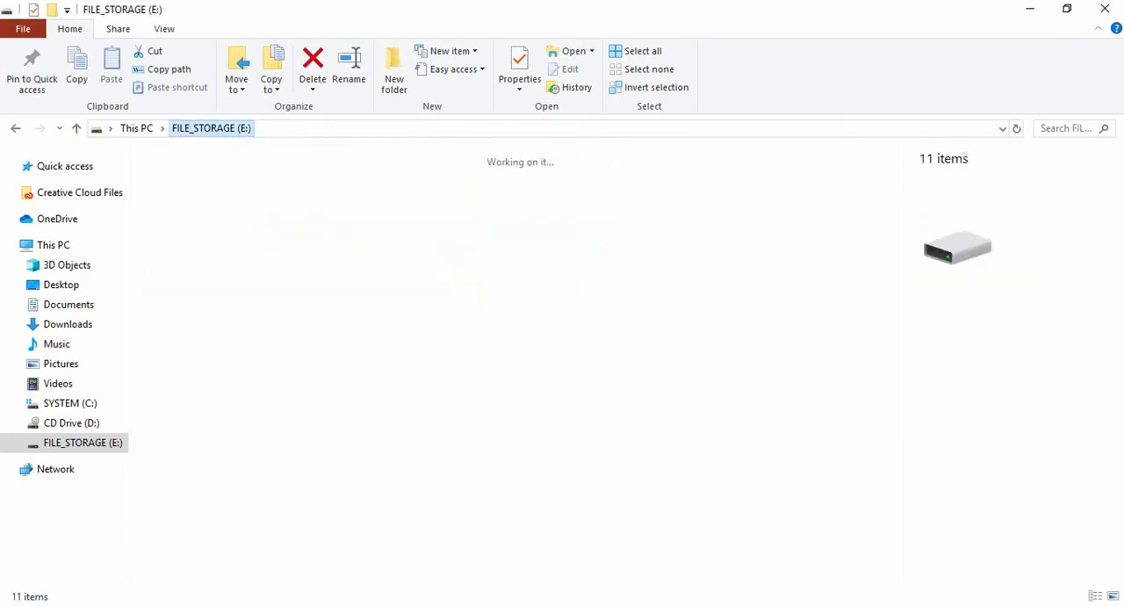
key(Return)
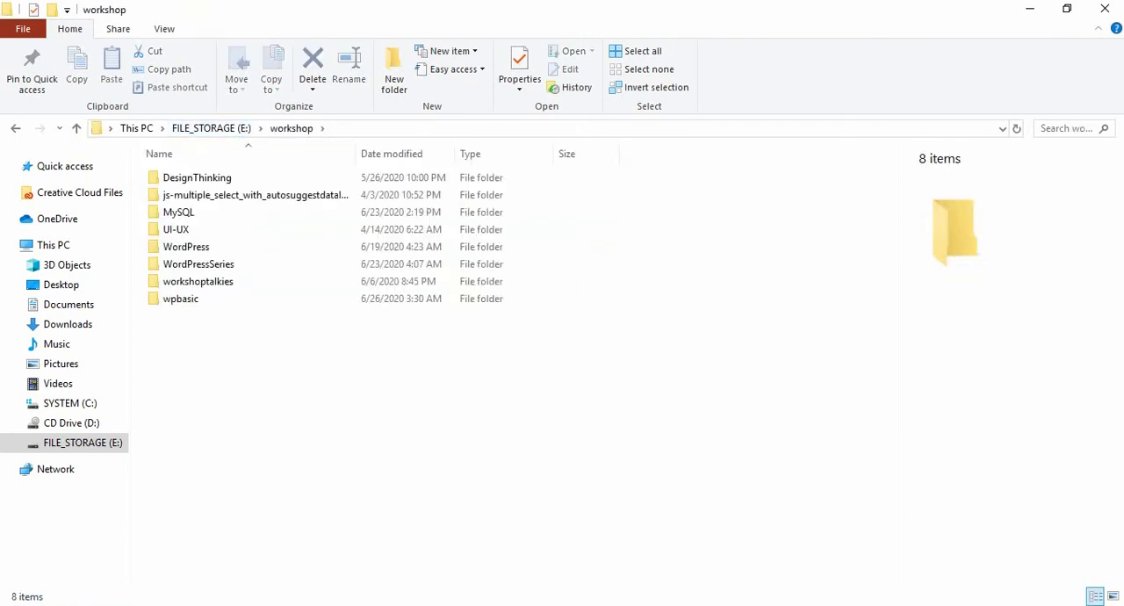
key(alt+d)
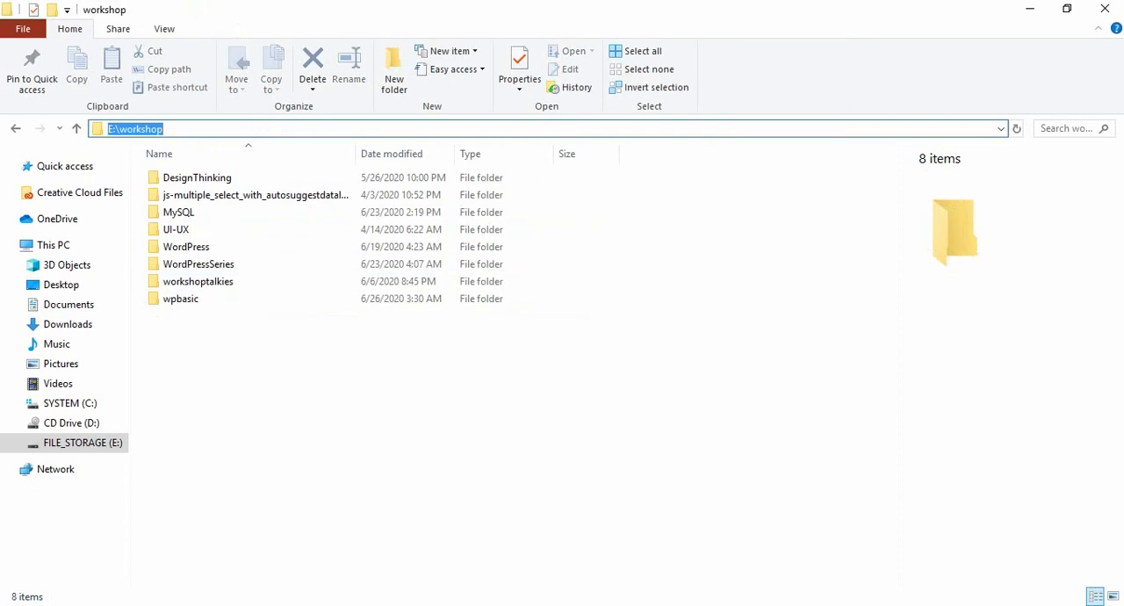
drag(255, 382, 202, 166)
click(264, 378)
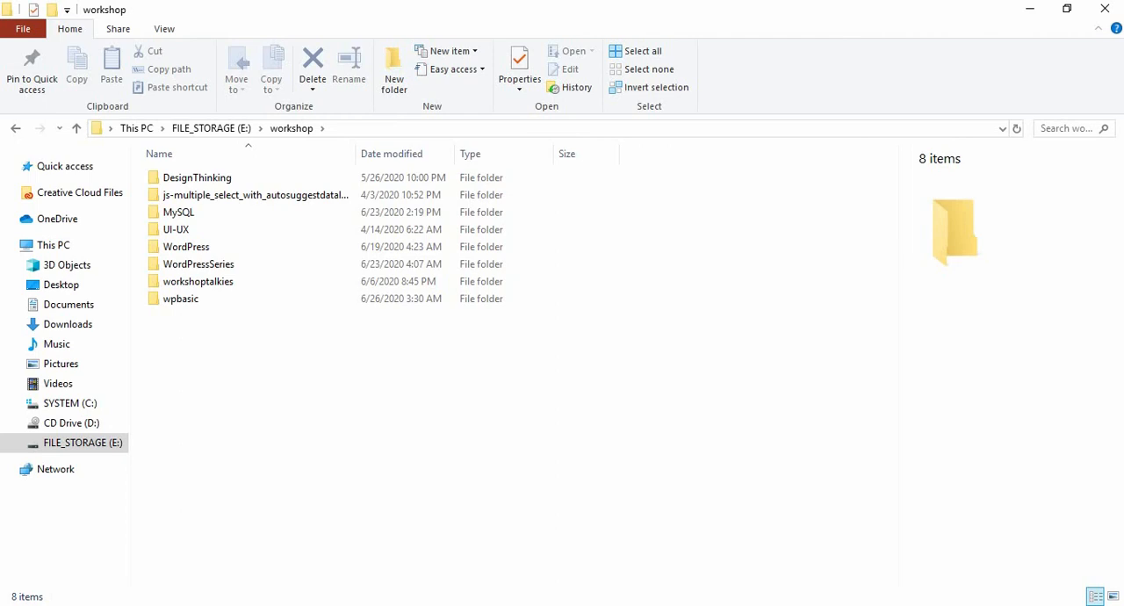
Step: Open the wpbasic folder and copy its full path, E:\workshop\wpbasic
click(181, 299)
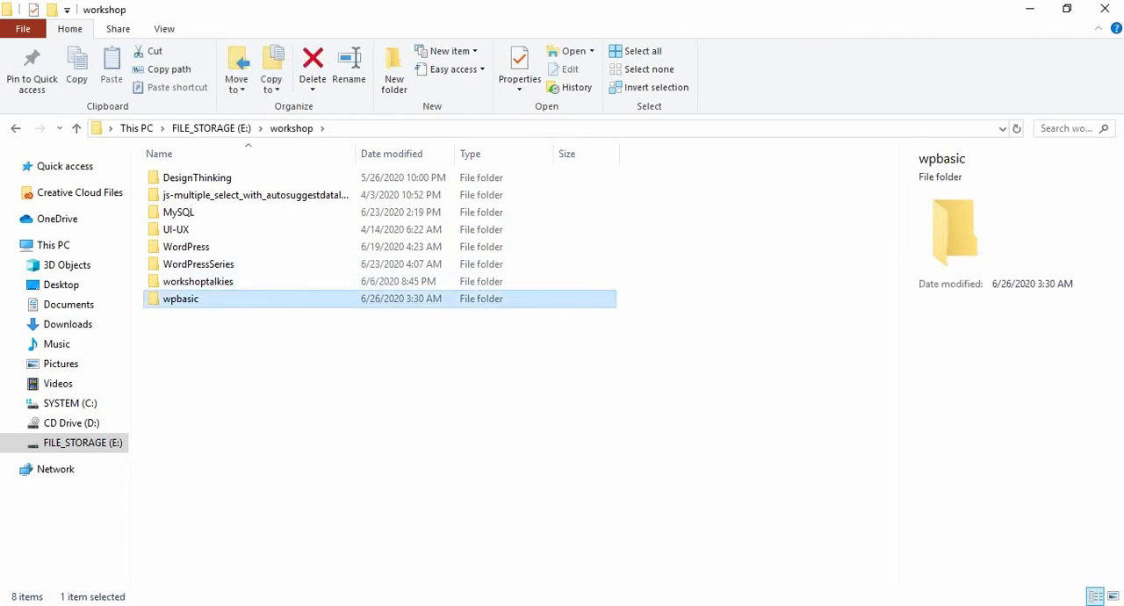
key(Return)
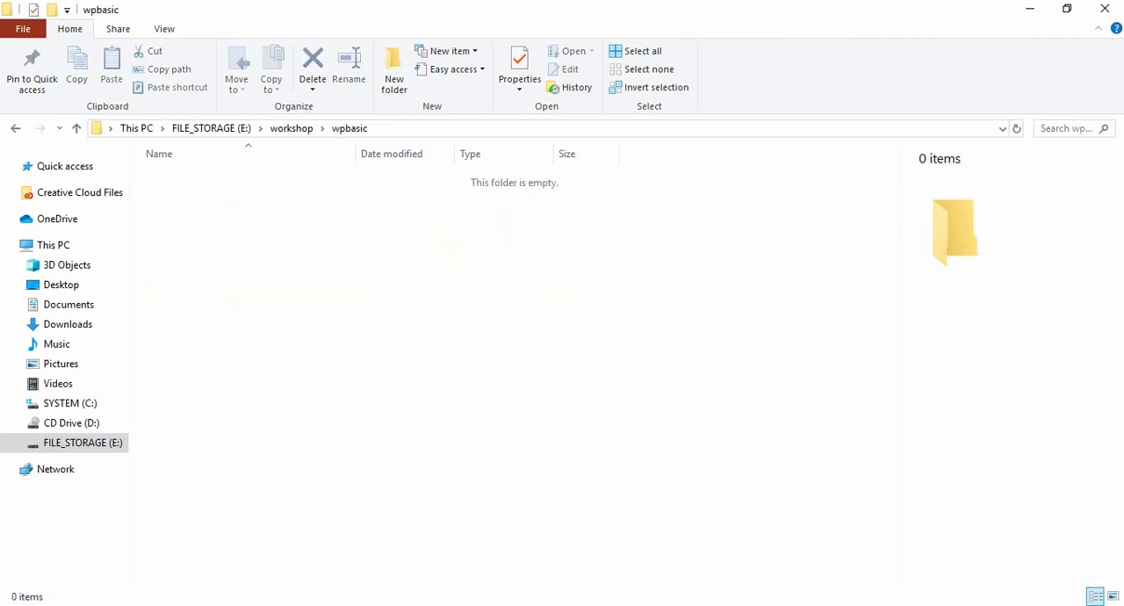
key(alt+d)
key(ctrl+c)
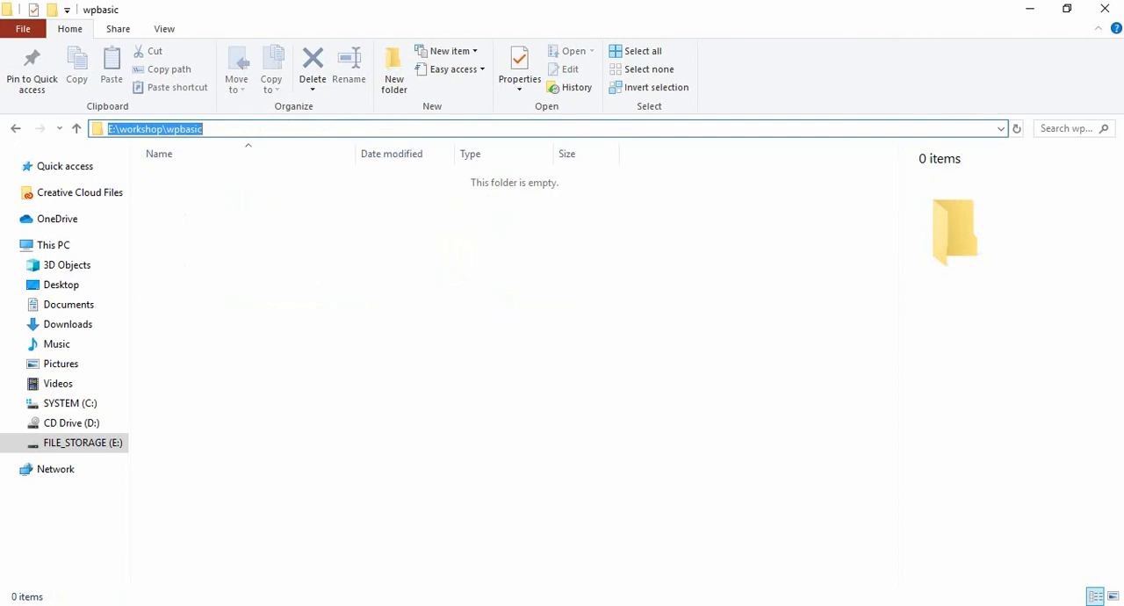
key(Escape)
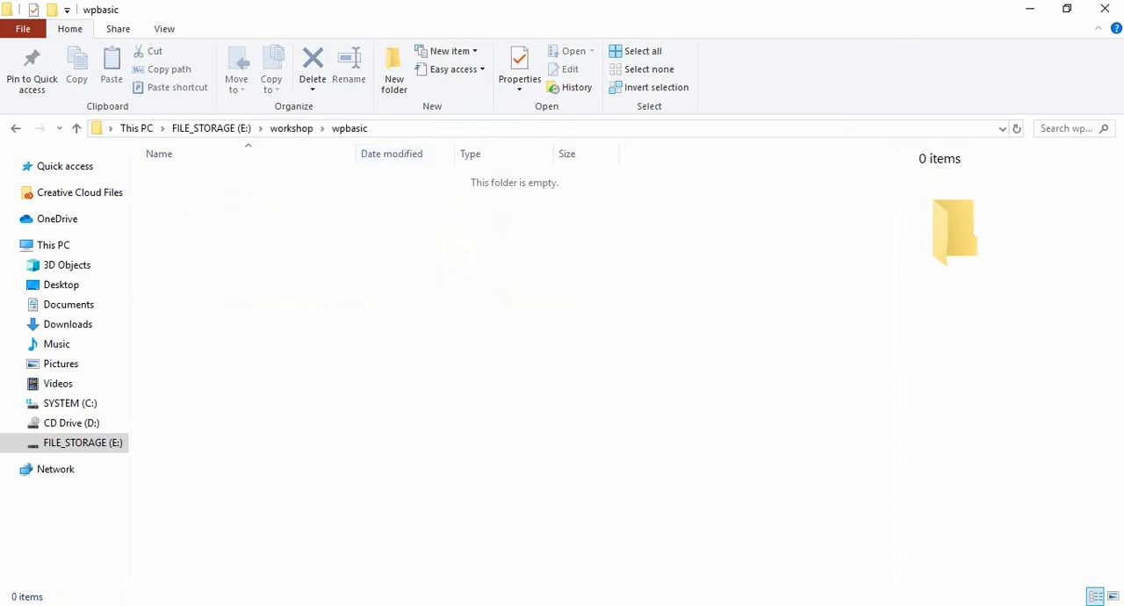
Step: Switch to Local and set the local site path to the copied E:\workshop\wpbasic folder
key(alt+Tab)
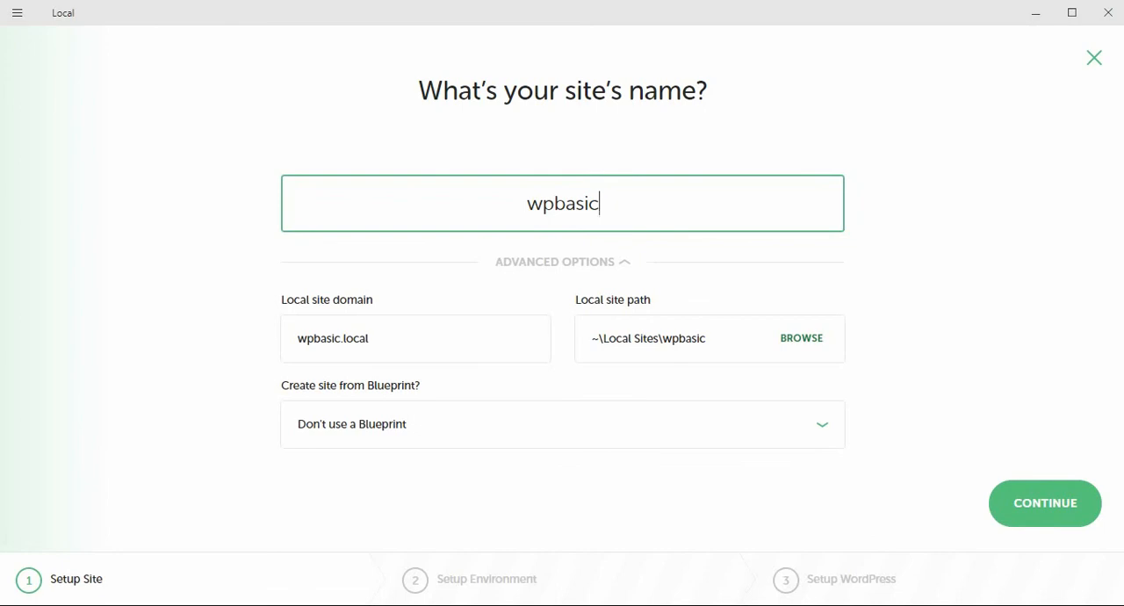
click(802, 338)
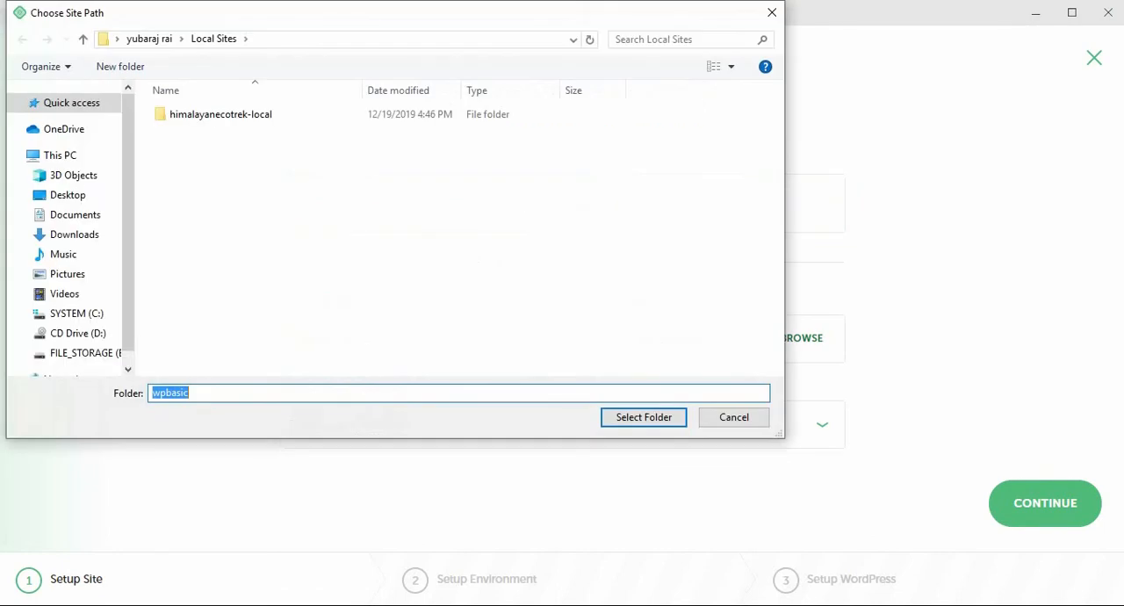
key(ctrl+v)
key(Return)
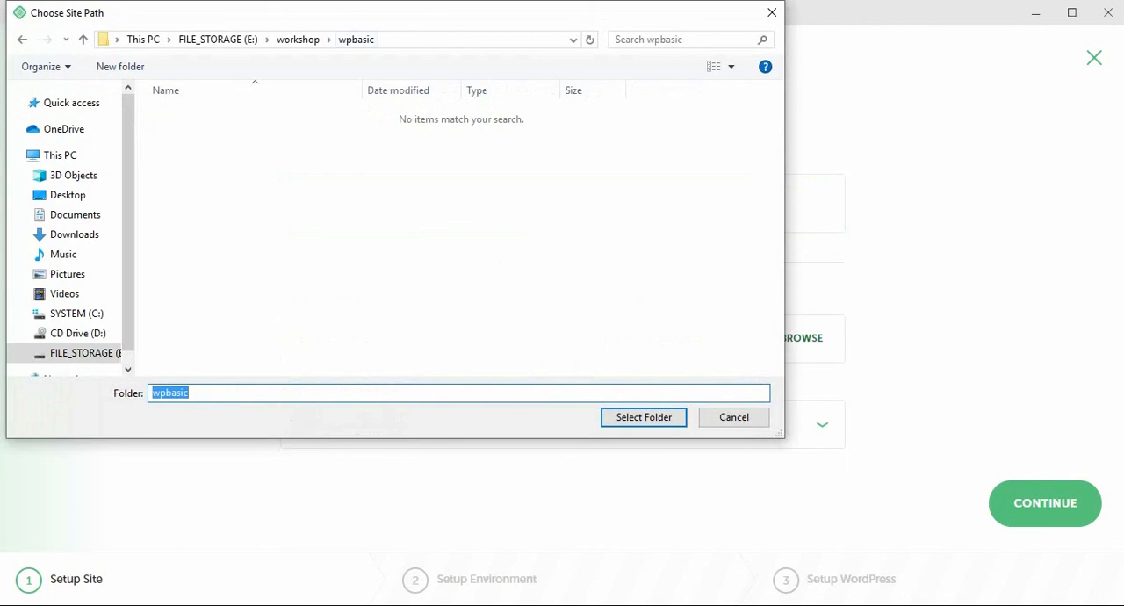
key(alt+d)
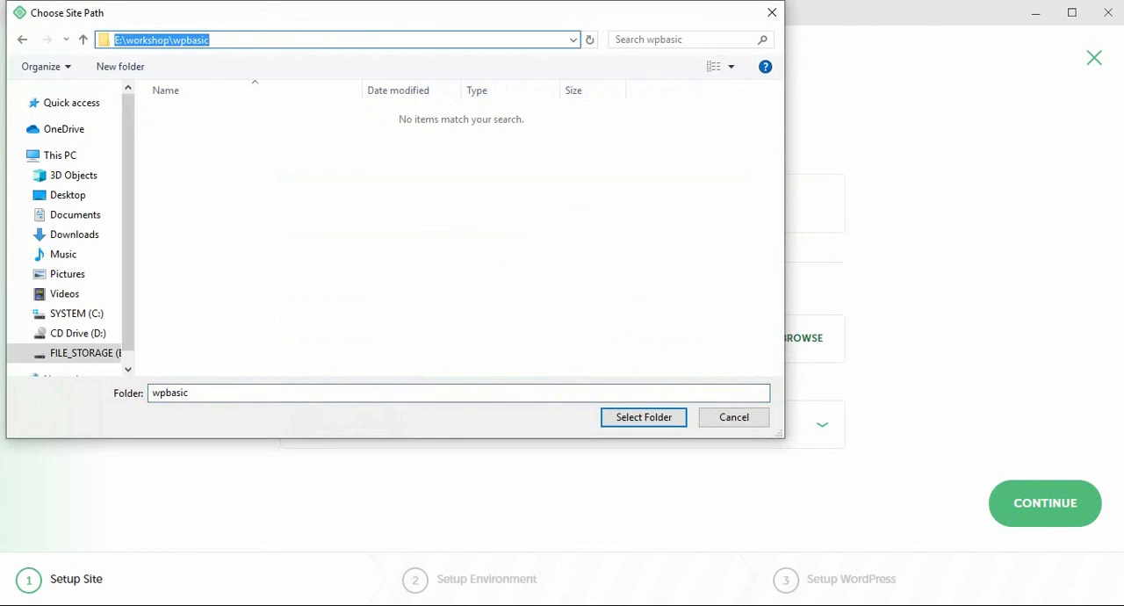
click(644, 417)
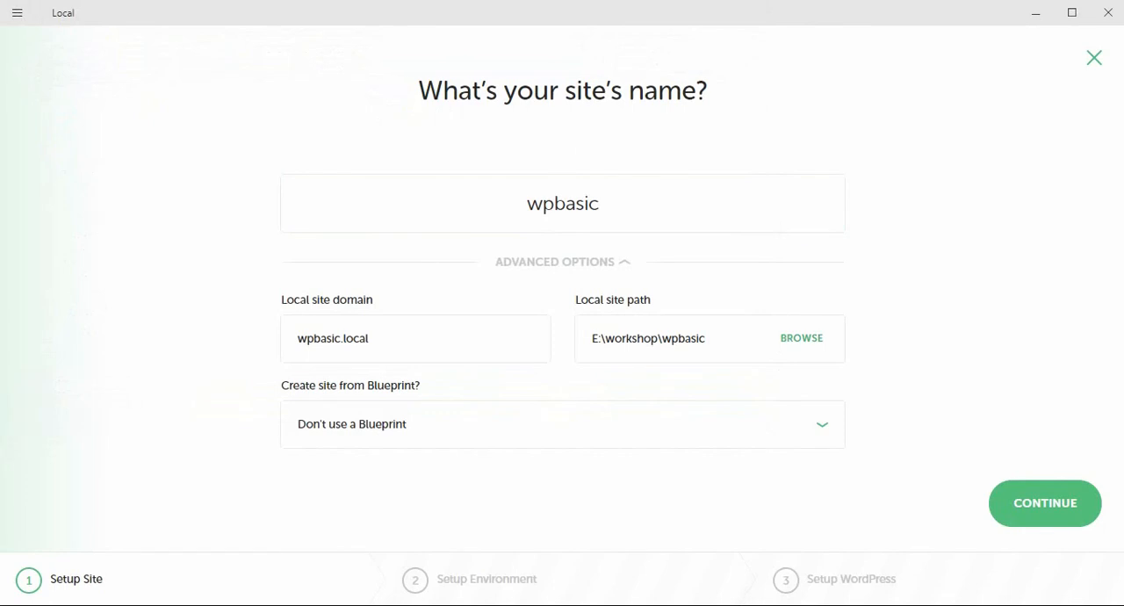
Step: Set the local site domain to wpbasic.loc and continue to the WordPress setup with the Preferred environment
click(377, 338)
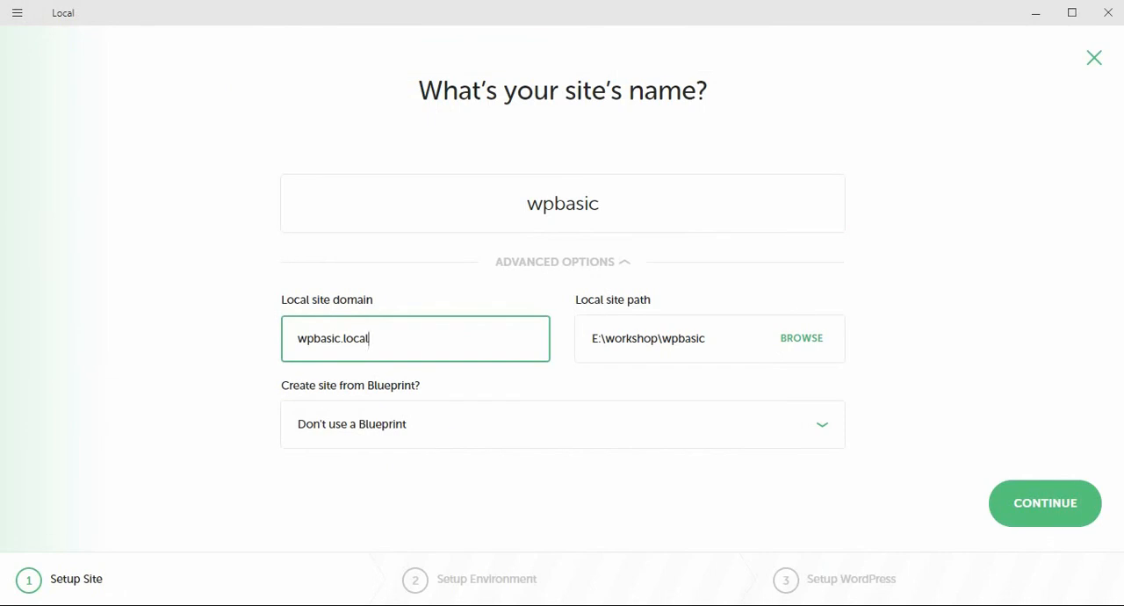
key(BackSpace)
key(BackSpace)
key(Tab)
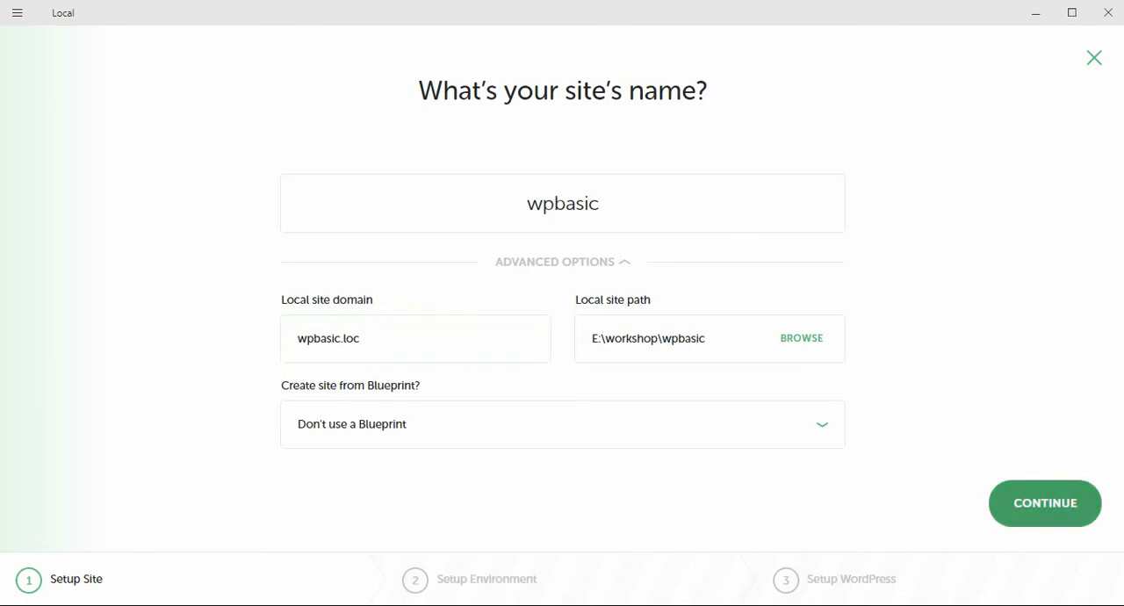
click(1045, 502)
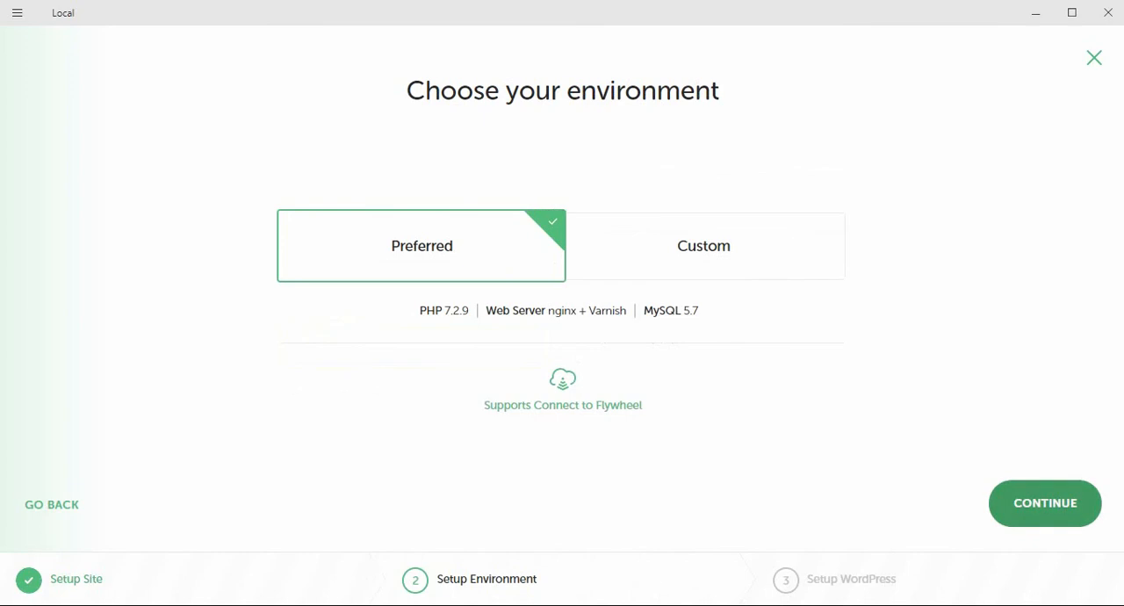
click(1044, 503)
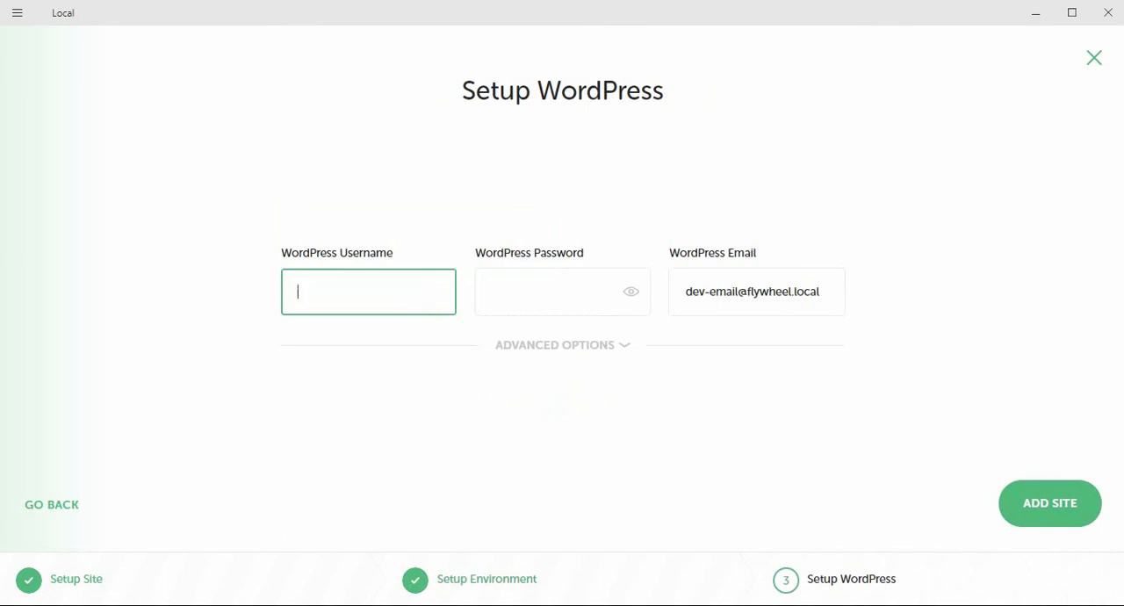
Step: Enter admin as the WordPress username, fill in the WordPress password and briefly reveal it to check it
text(admin)
key(Tab)
text(password)
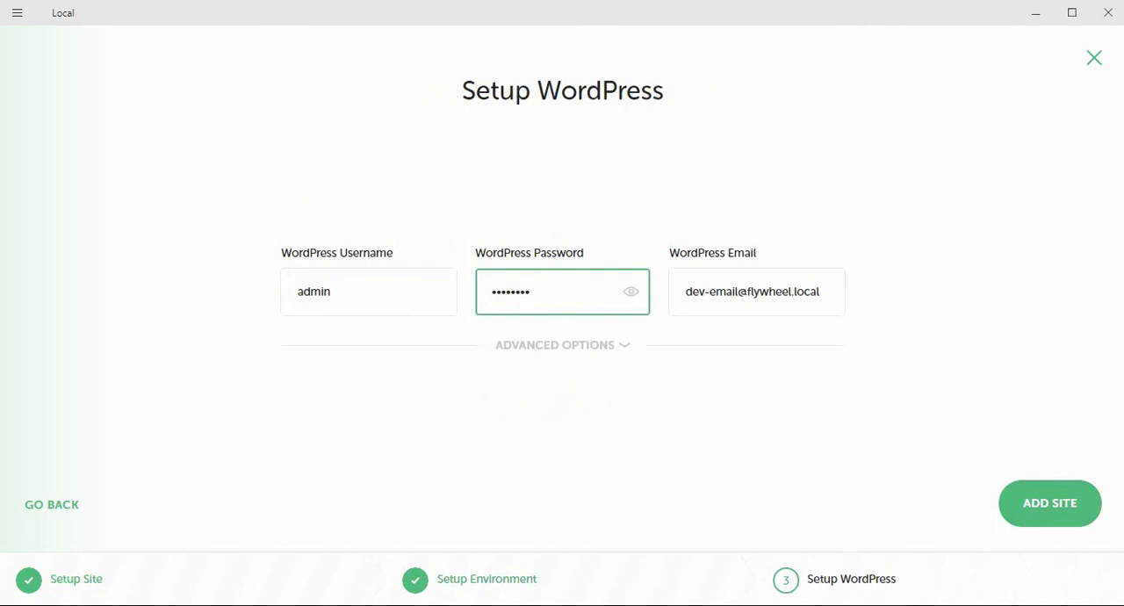
click(630, 290)
click(630, 291)
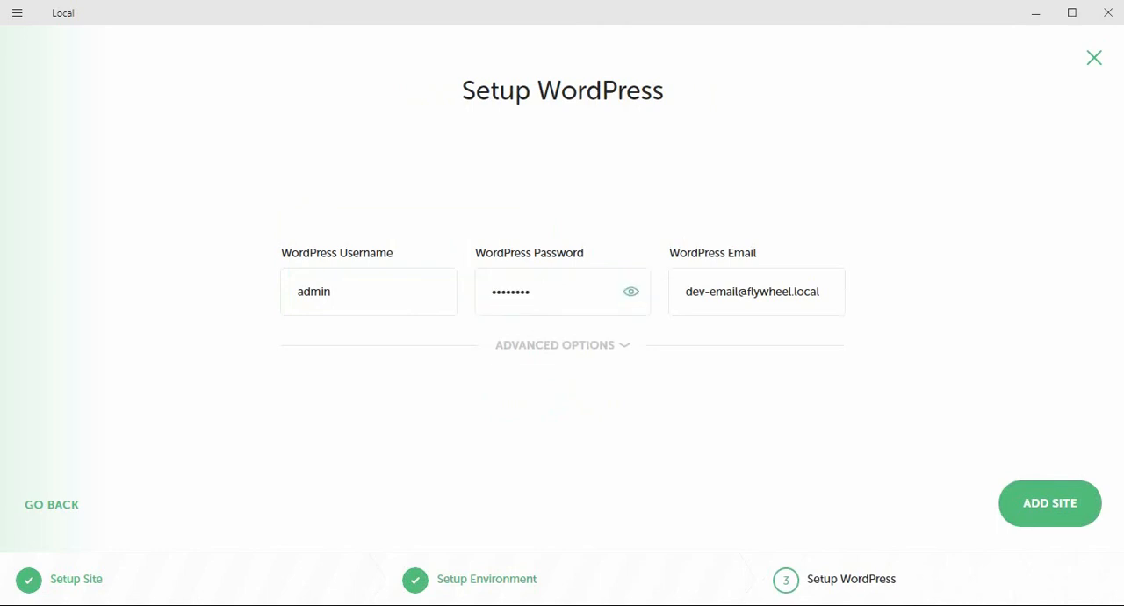
key(Tab)
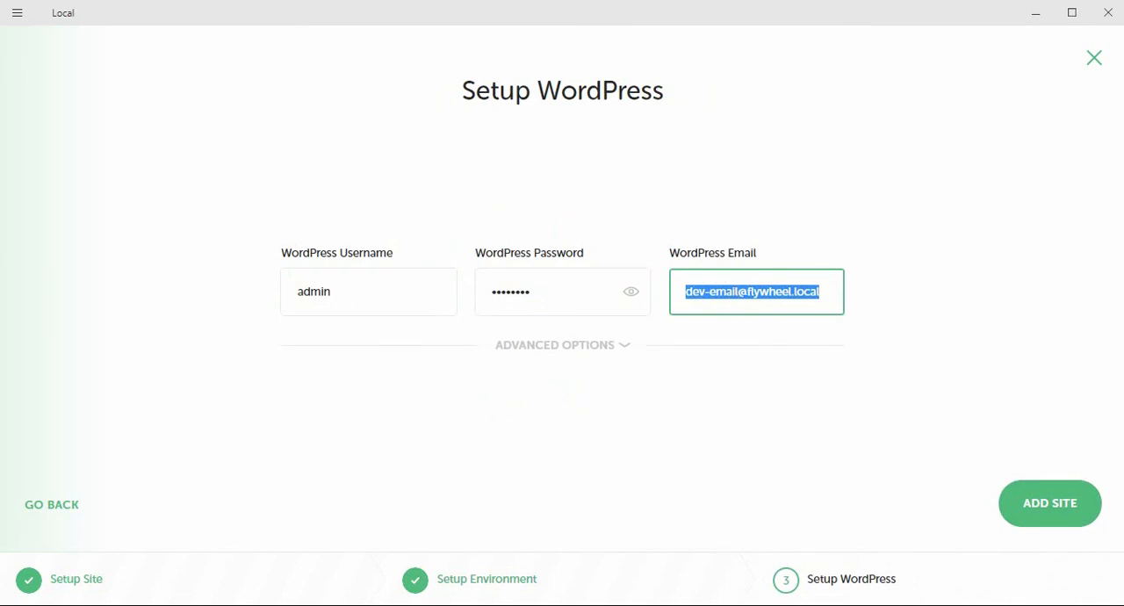
key(Tab)
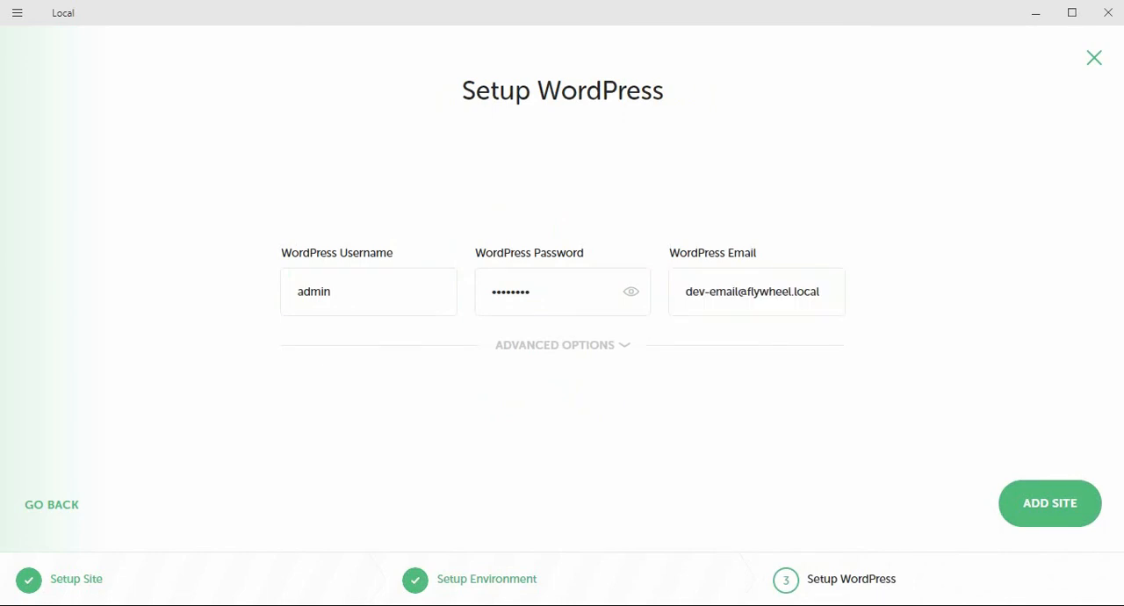
triple_click(752, 291)
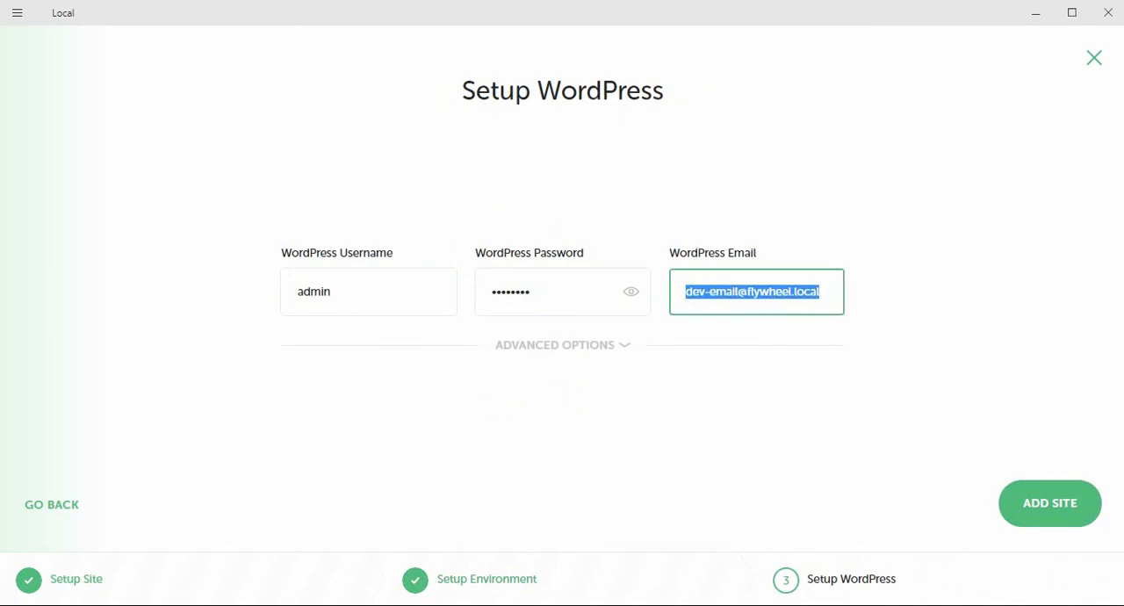
key(Tab)
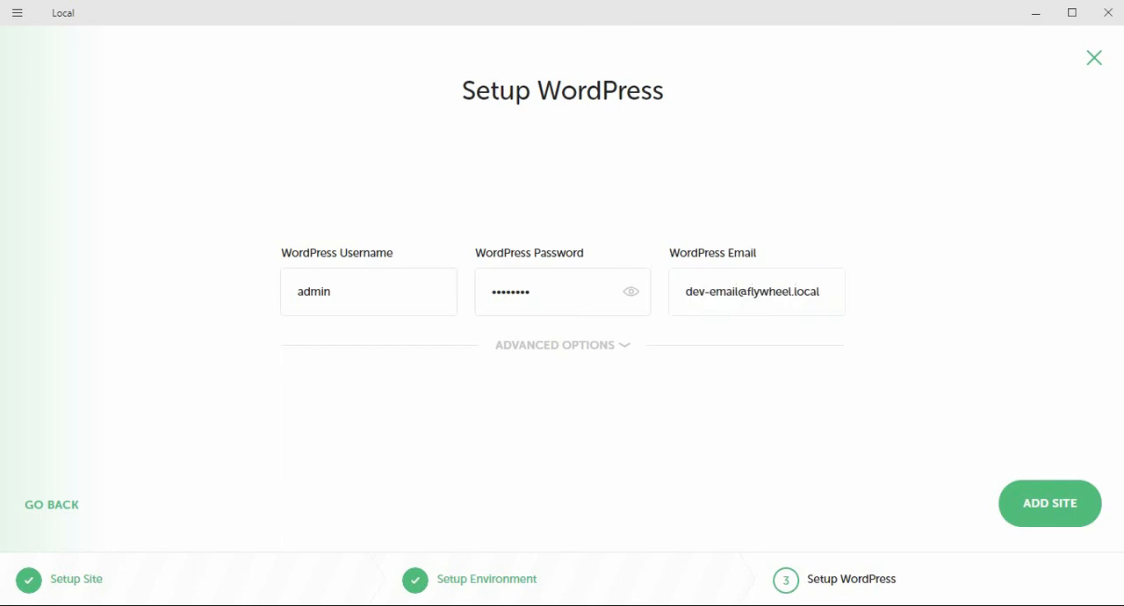
click(352, 292)
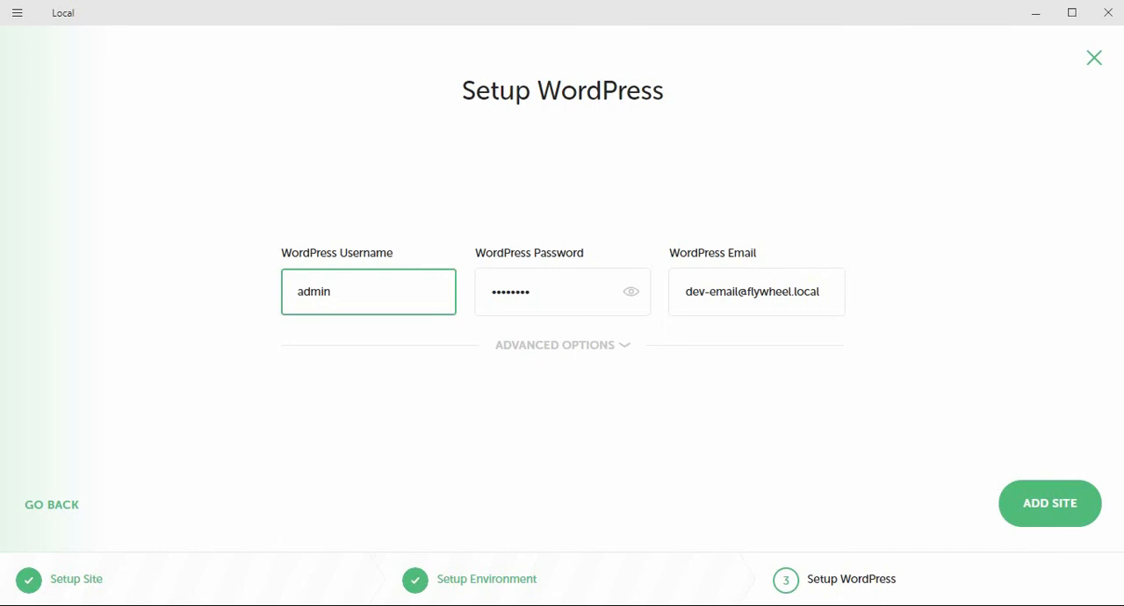
Step: Switch to Chrome, search Google for "user roles and capabilities wordpress" in a new tab and open the WordPress.org Roles and Capabilities article
key(alt+Tab)
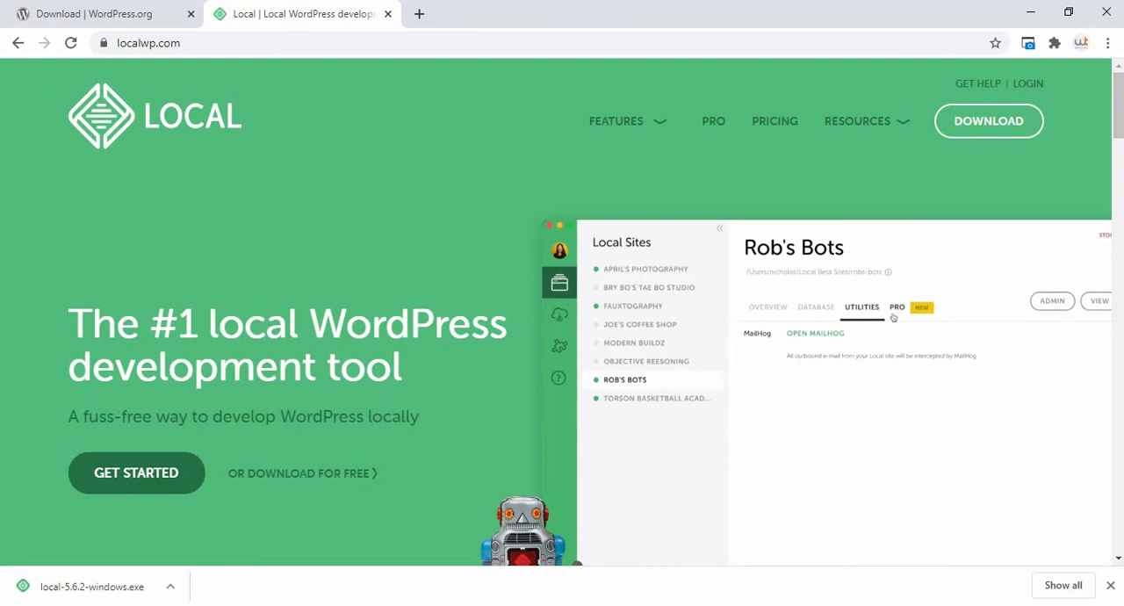
key(ctrl+t)
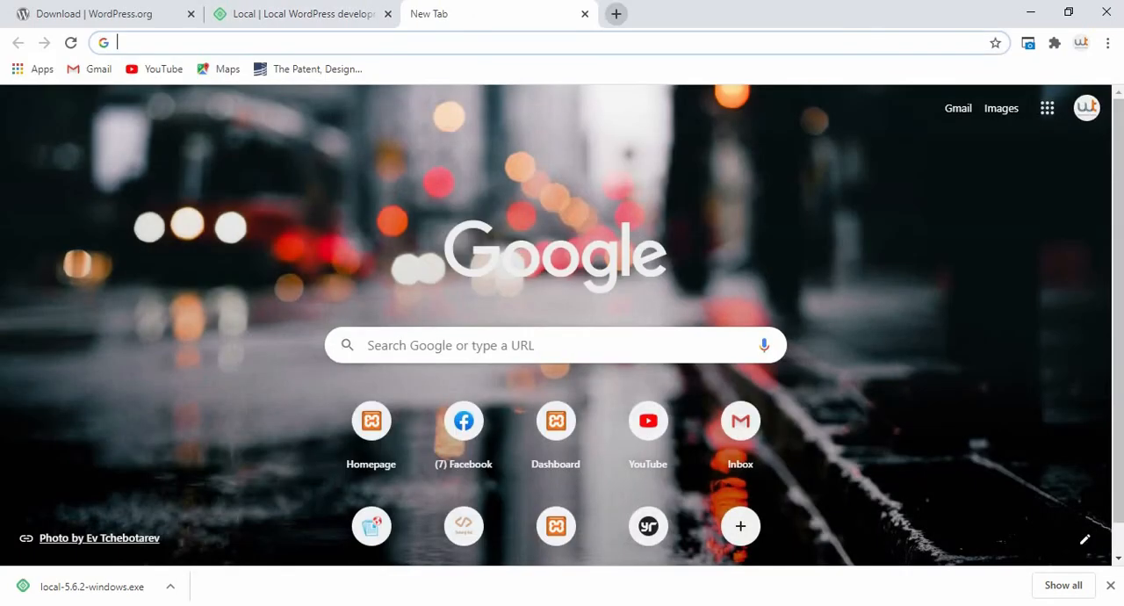
text(user rolese)
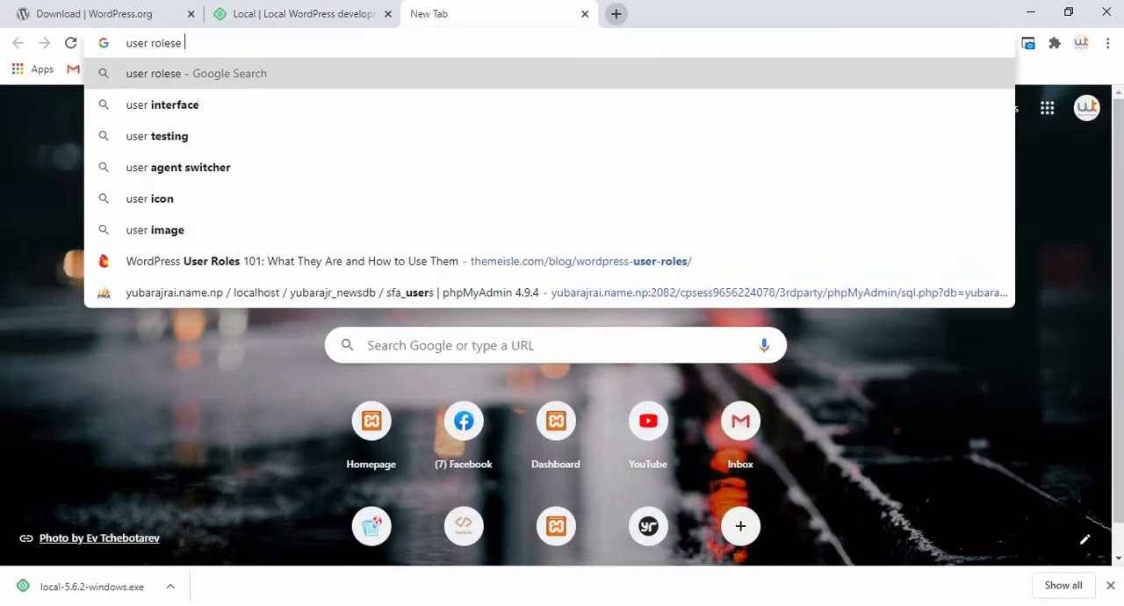
key(BackSpace)
key(BackSpace)
key(BackSpace)
text(es and)
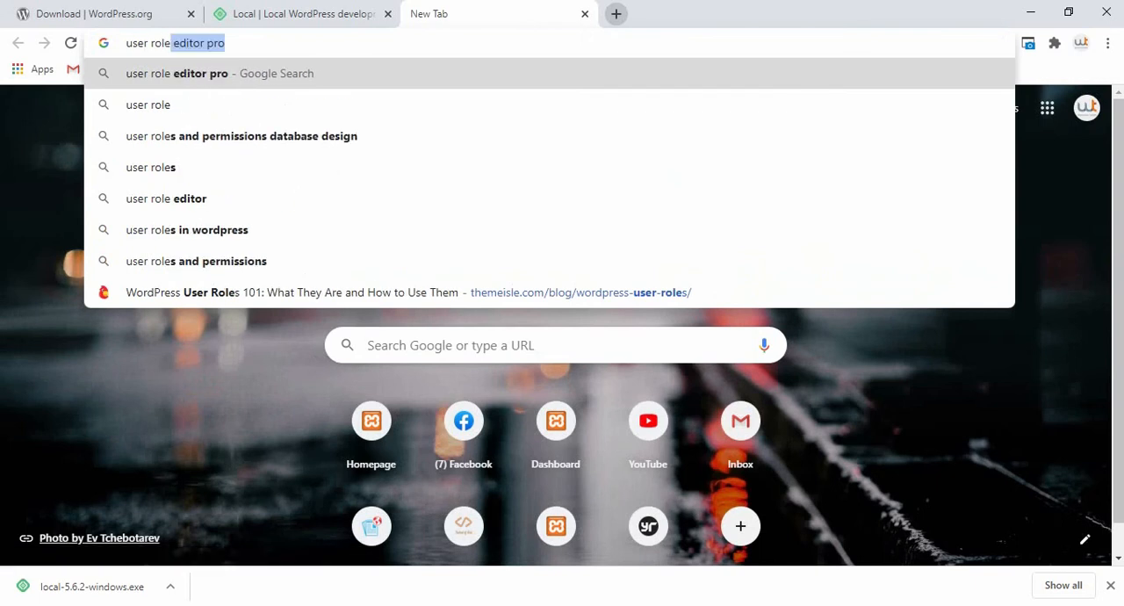
text( capabilit)
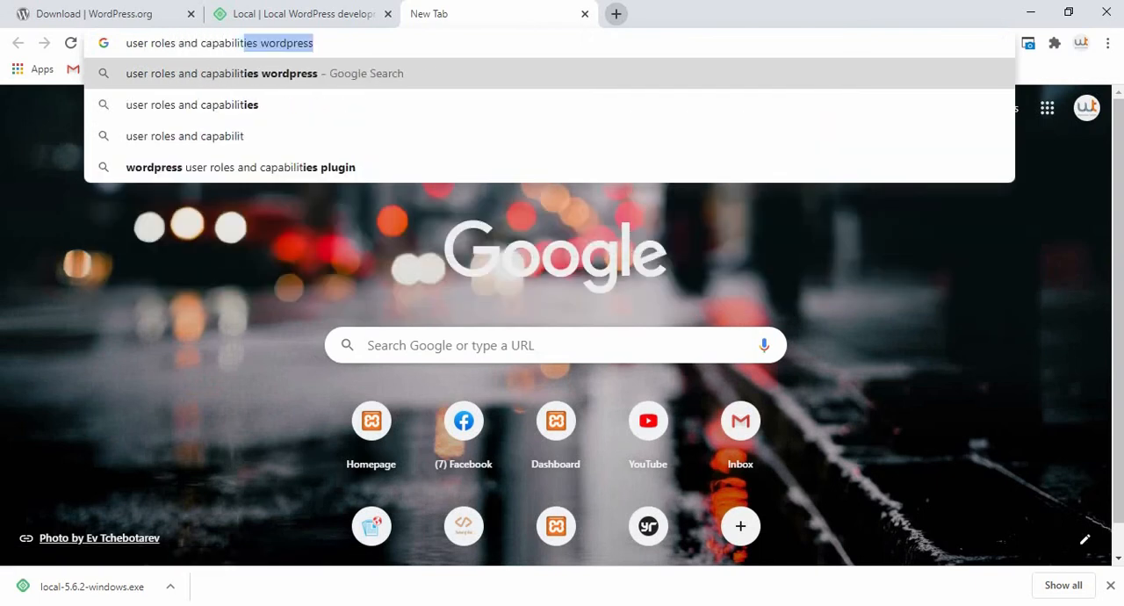
key(Return)
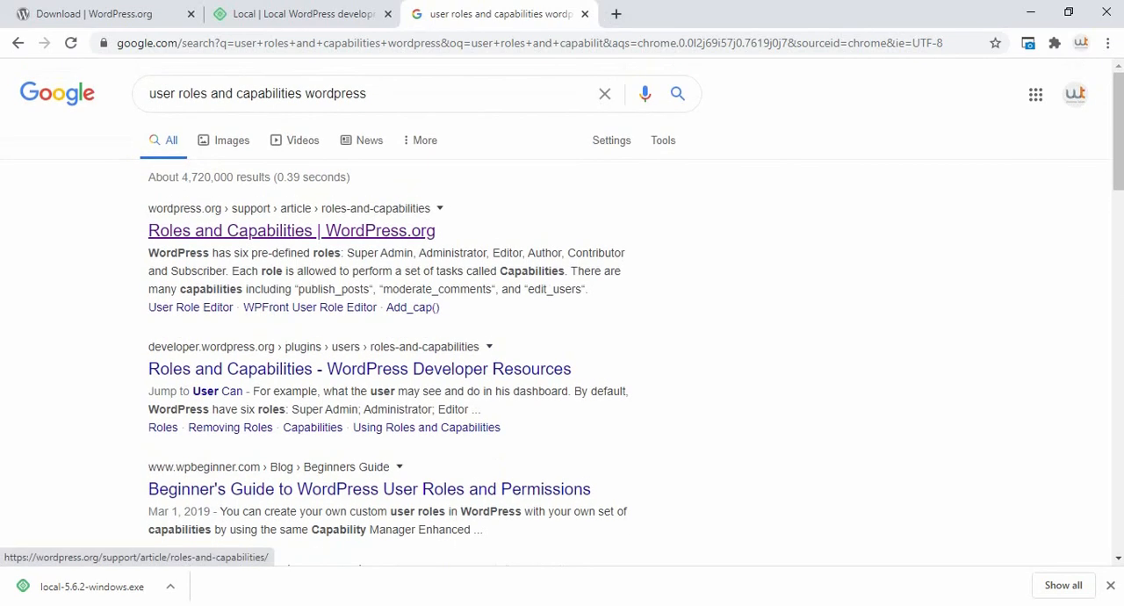
click(292, 230)
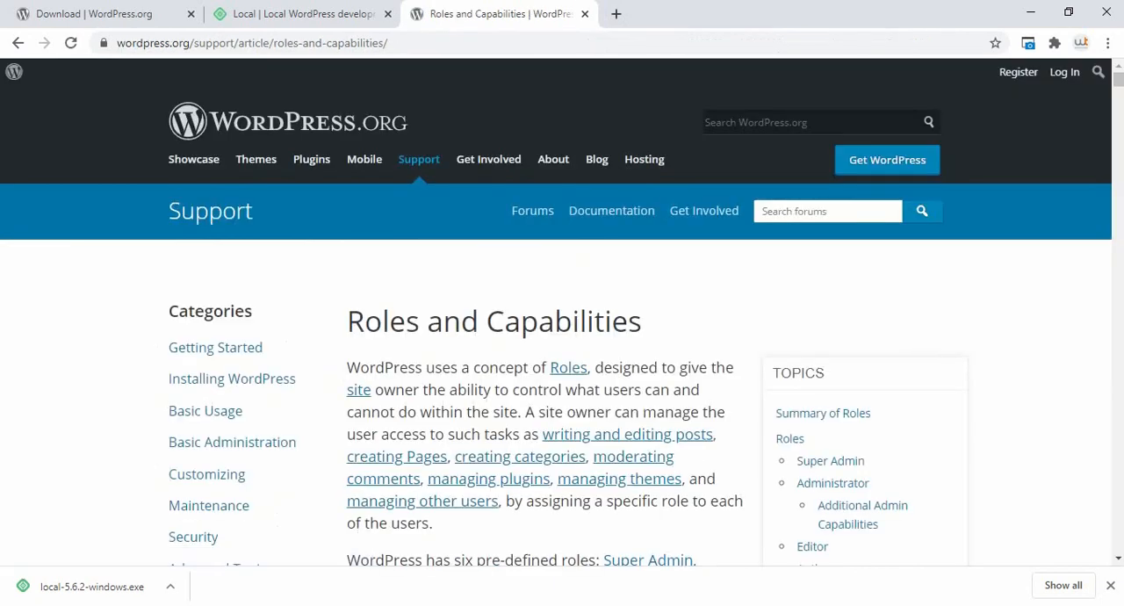
Step: Examine the Summary of Roles section, going through each role from Super Admin to Subscriber and the Super Admin description
scroll(562, 316, down, 2)
scroll(562, 324, down, 6)
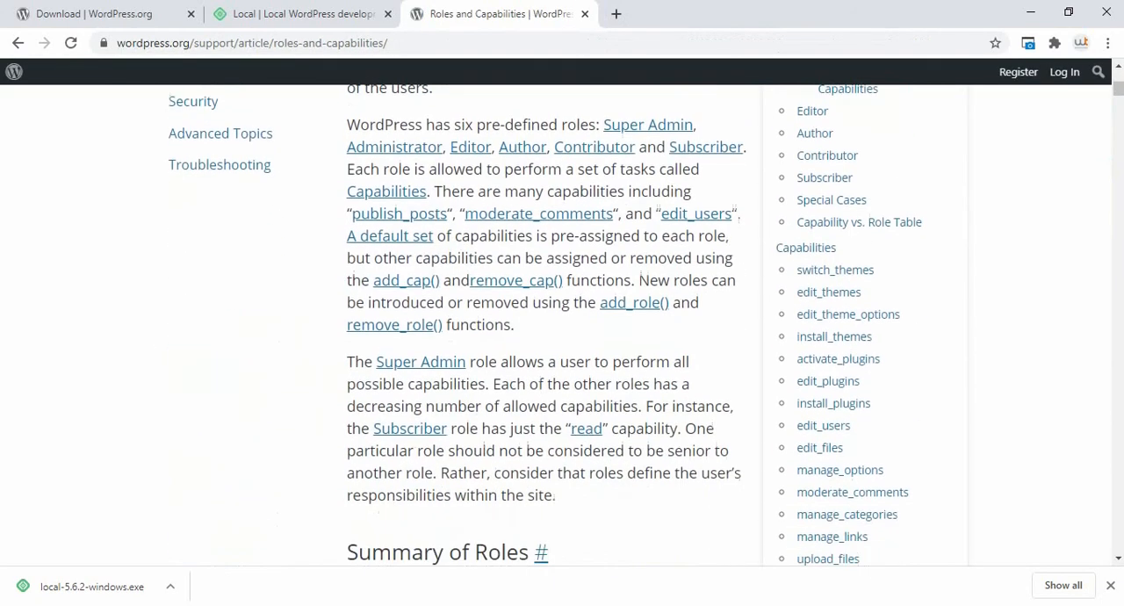
scroll(545, 325, down, 2)
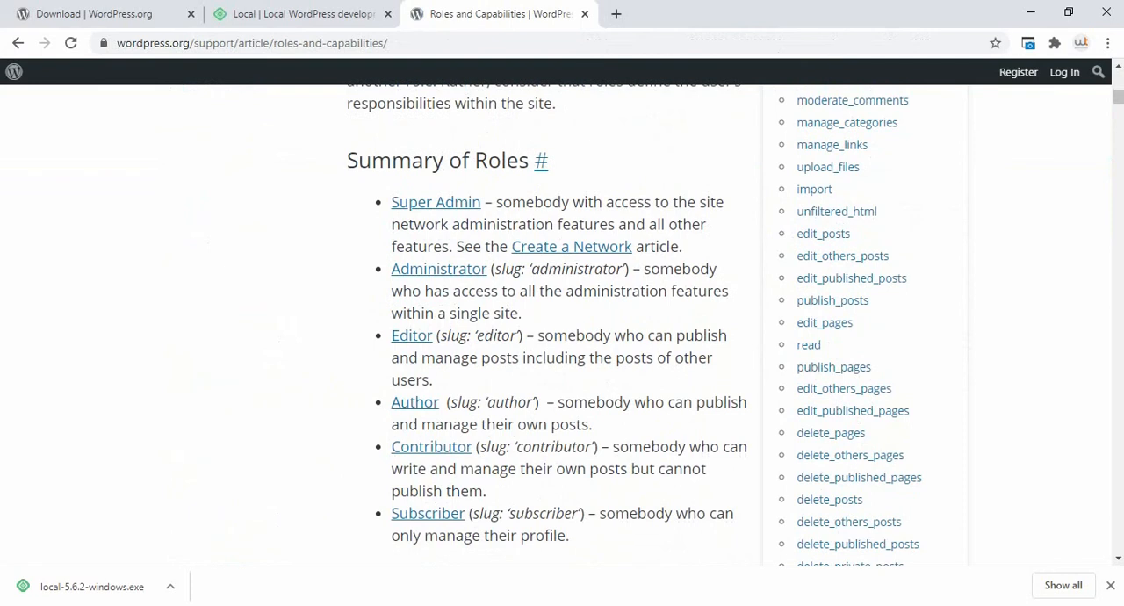
drag(526, 203, 525, 270)
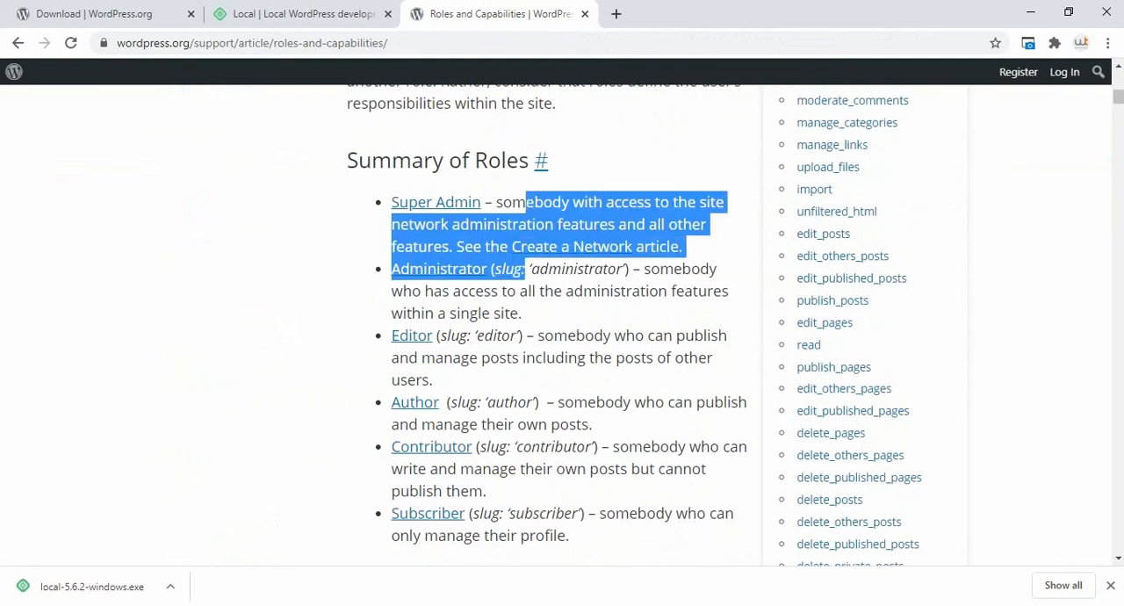
click(525, 270)
drag(513, 203, 408, 203)
drag(515, 268, 427, 268)
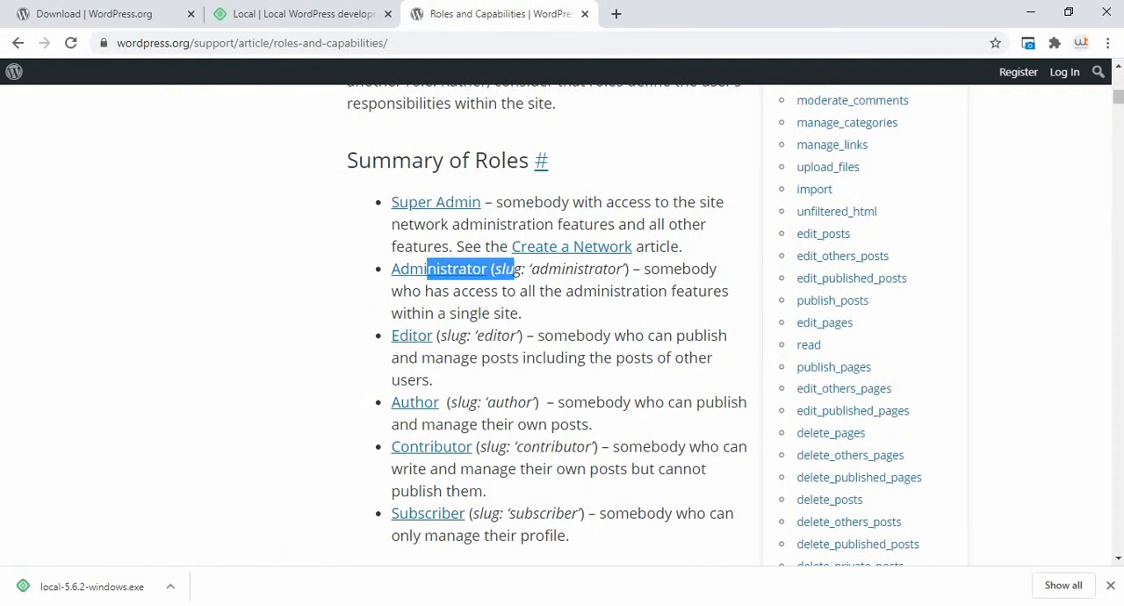
drag(484, 335, 414, 335)
drag(485, 424, 437, 402)
drag(501, 446, 457, 446)
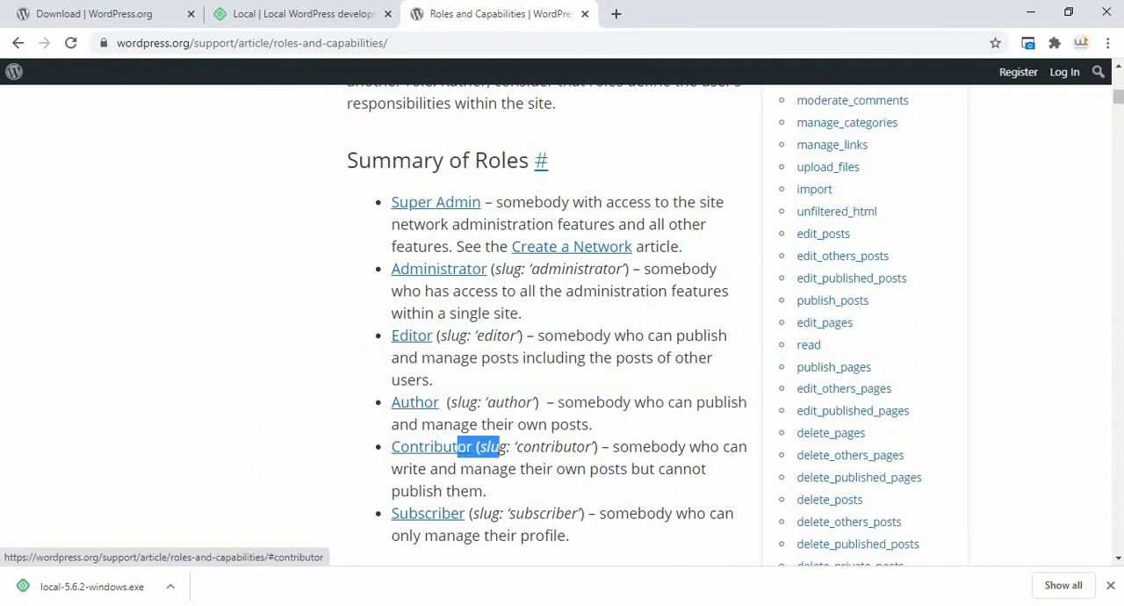
drag(507, 534, 438, 513)
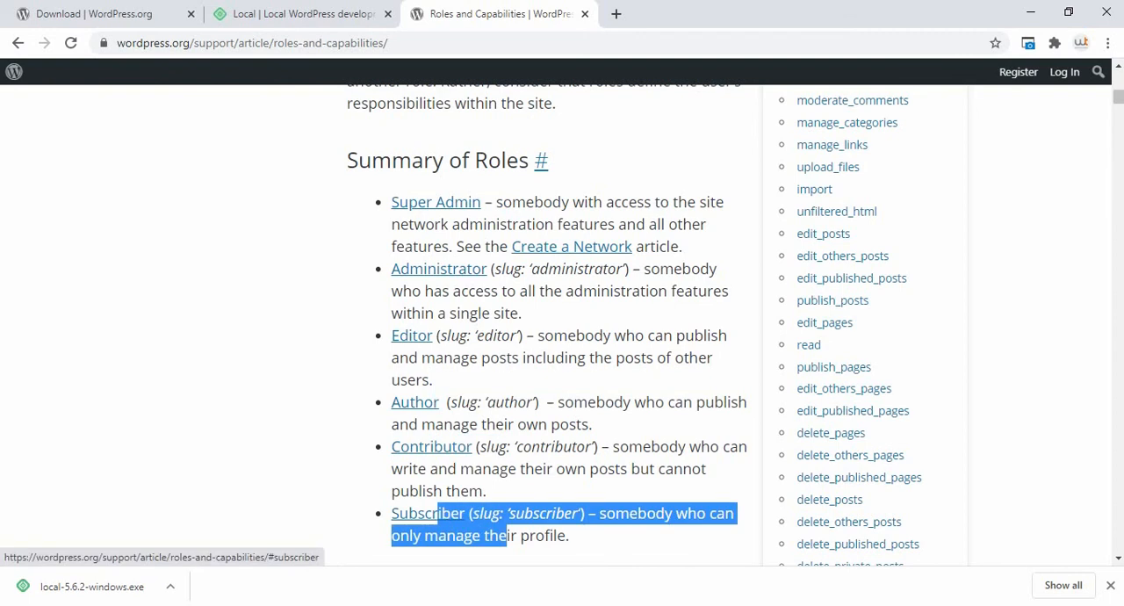
click(478, 536)
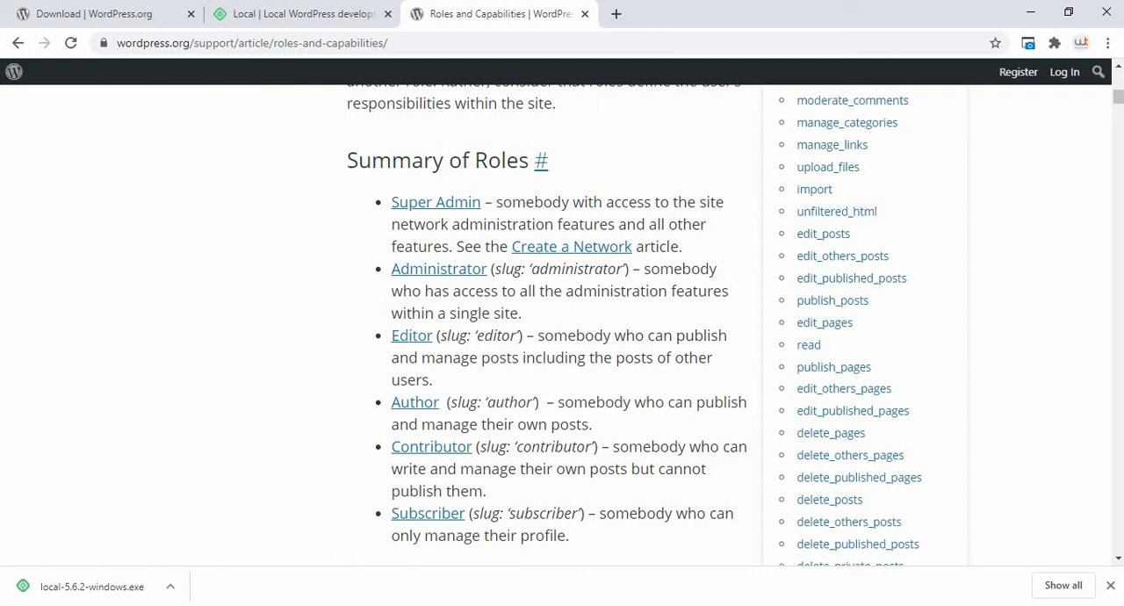
drag(484, 203, 561, 203)
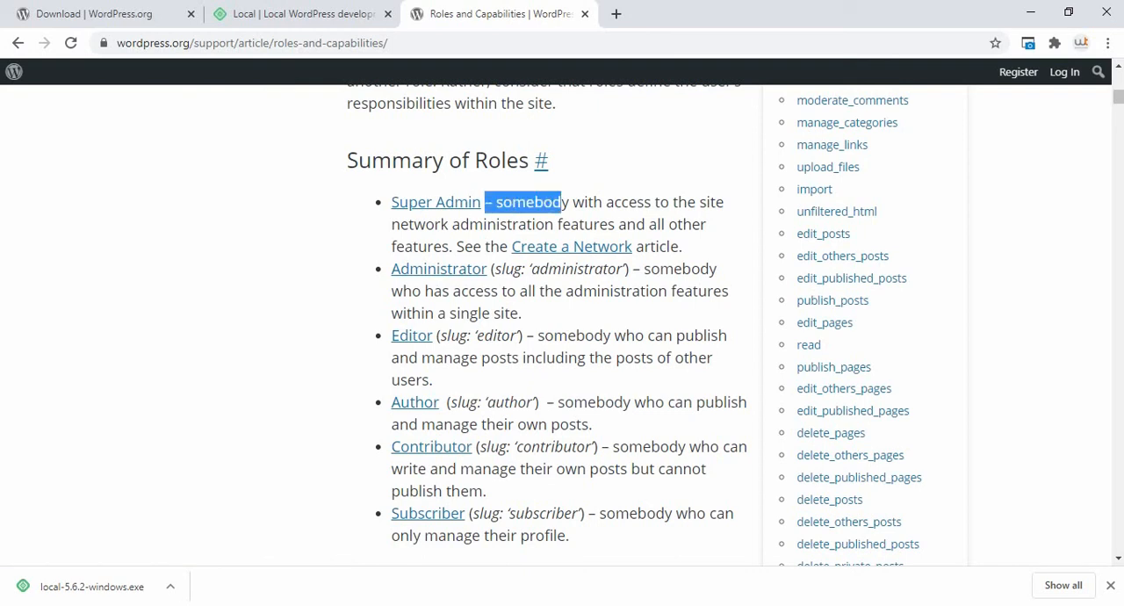
drag(484, 203, 493, 203)
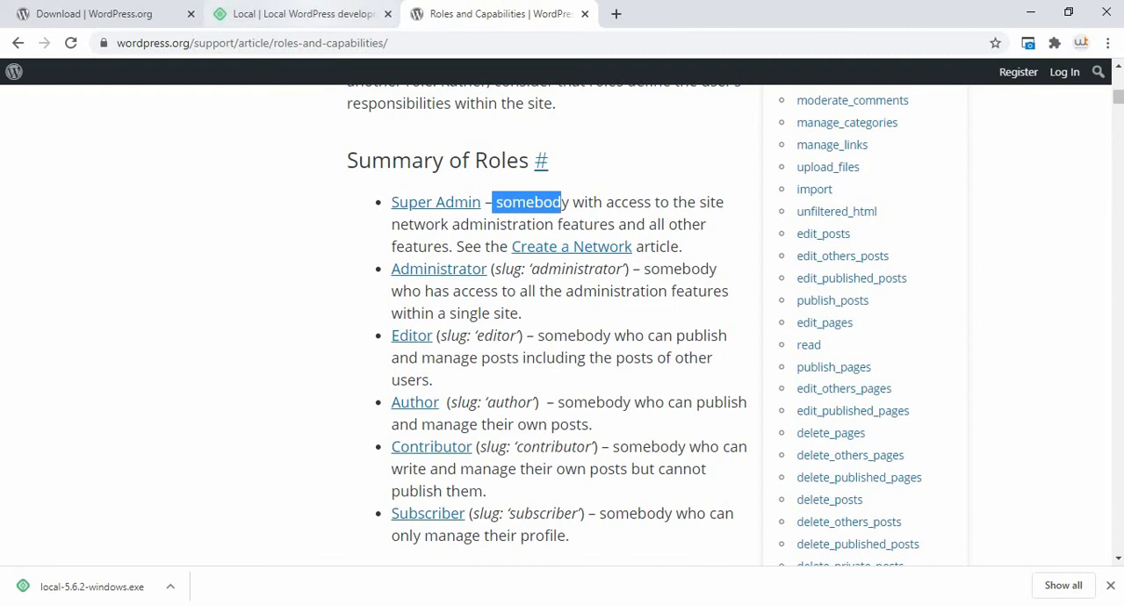
Step: Switch back to Local and add the site with the WordPress username, password and email already filled in
key(alt+Tab)
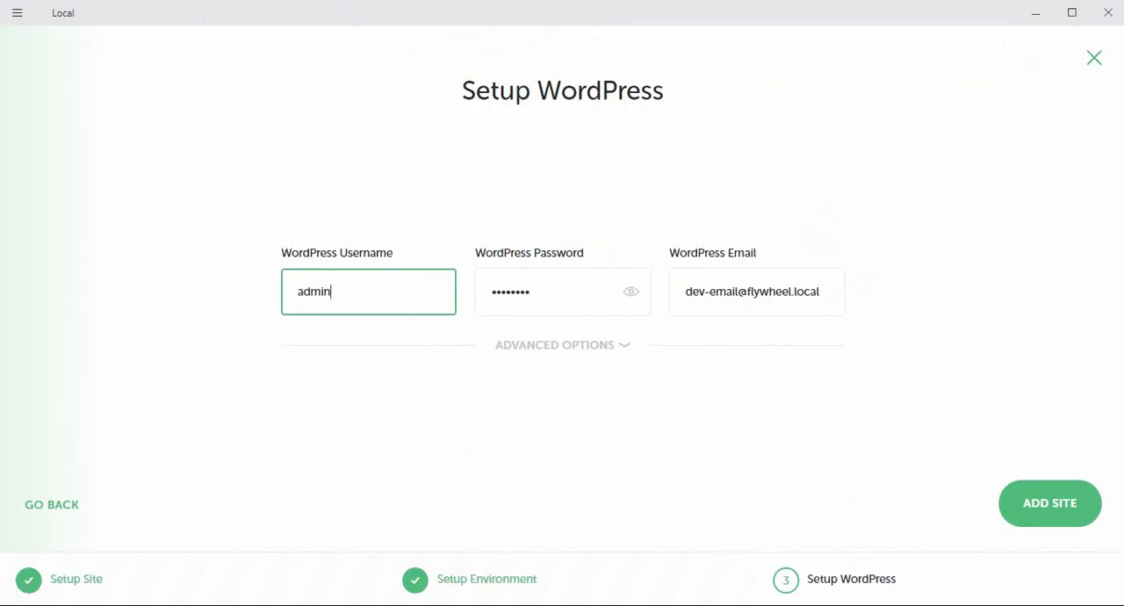
click(532, 291)
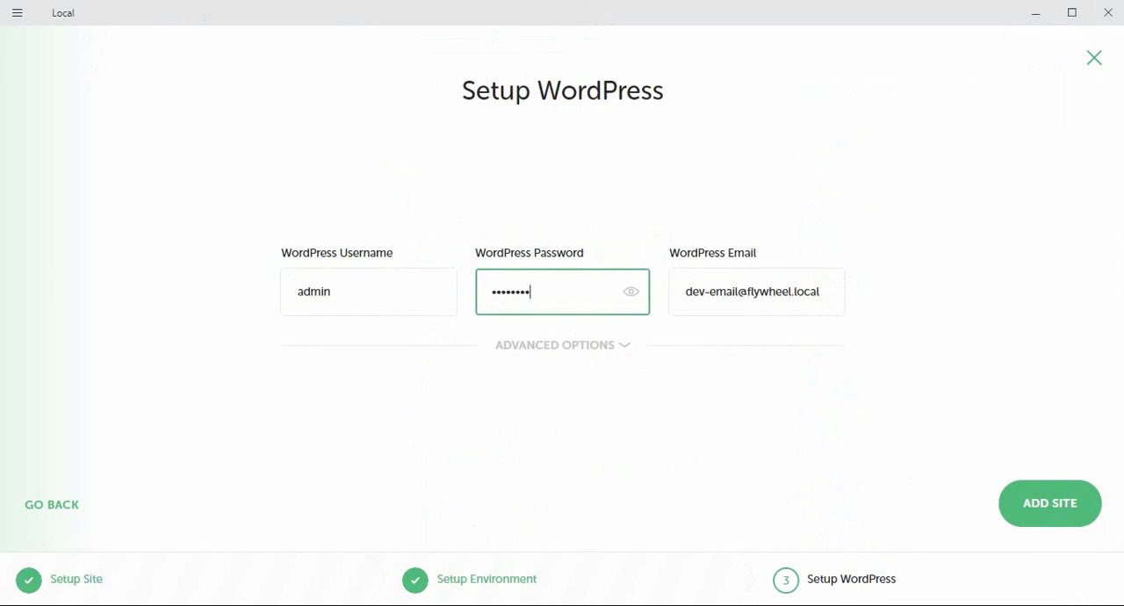
click(331, 292)
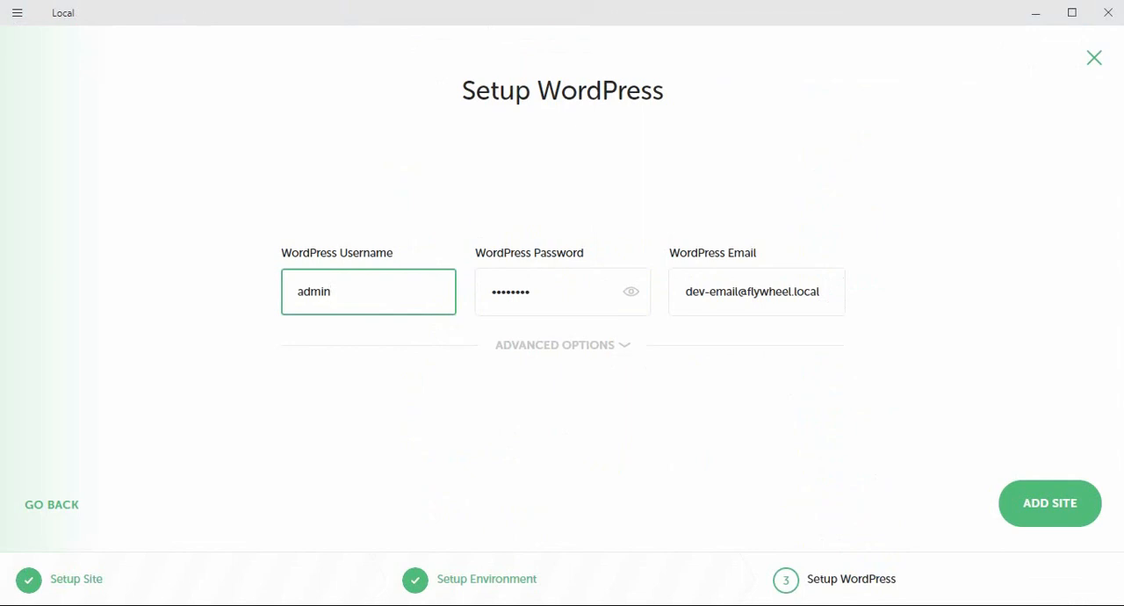
click(1050, 502)
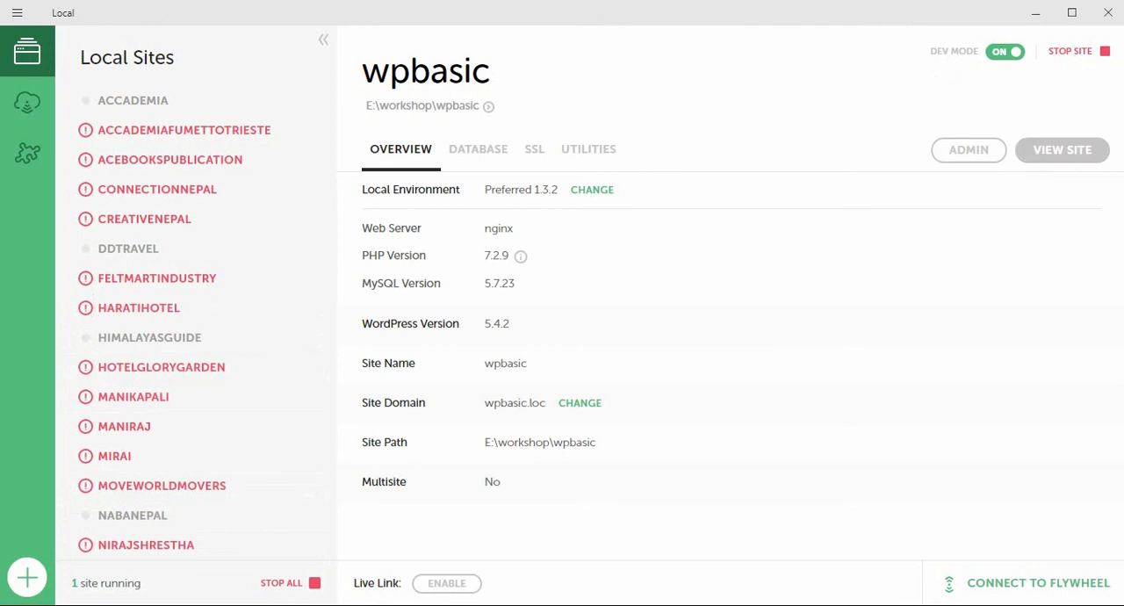
Step: View the new wpbasic site in the browser and go to its admin login at wpbasic.loc/wp-admin
click(1061, 149)
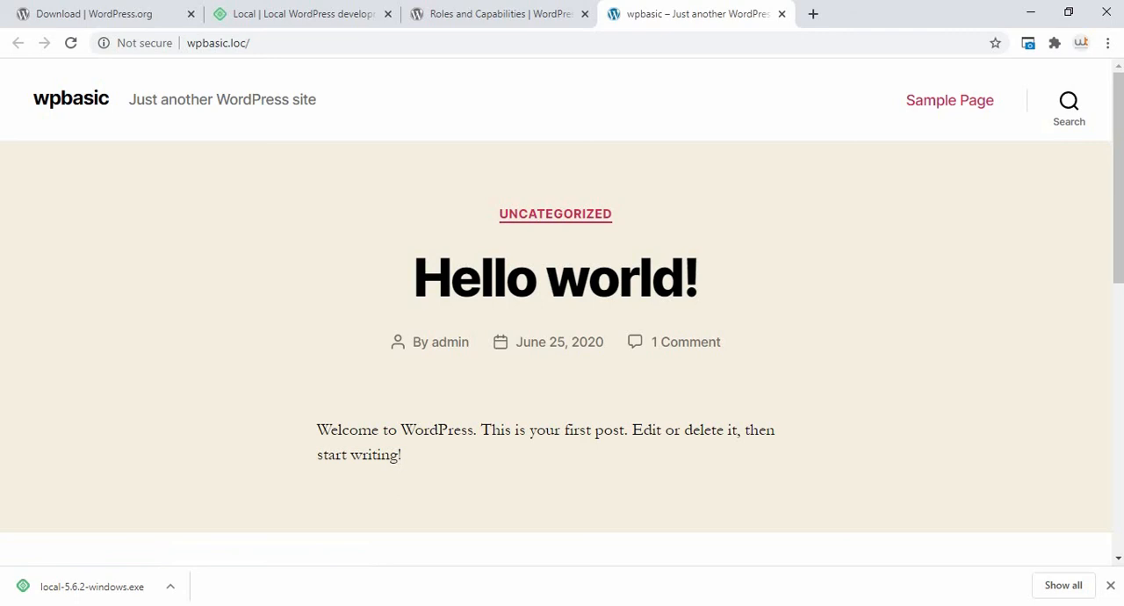
click(255, 43)
click(255, 43)
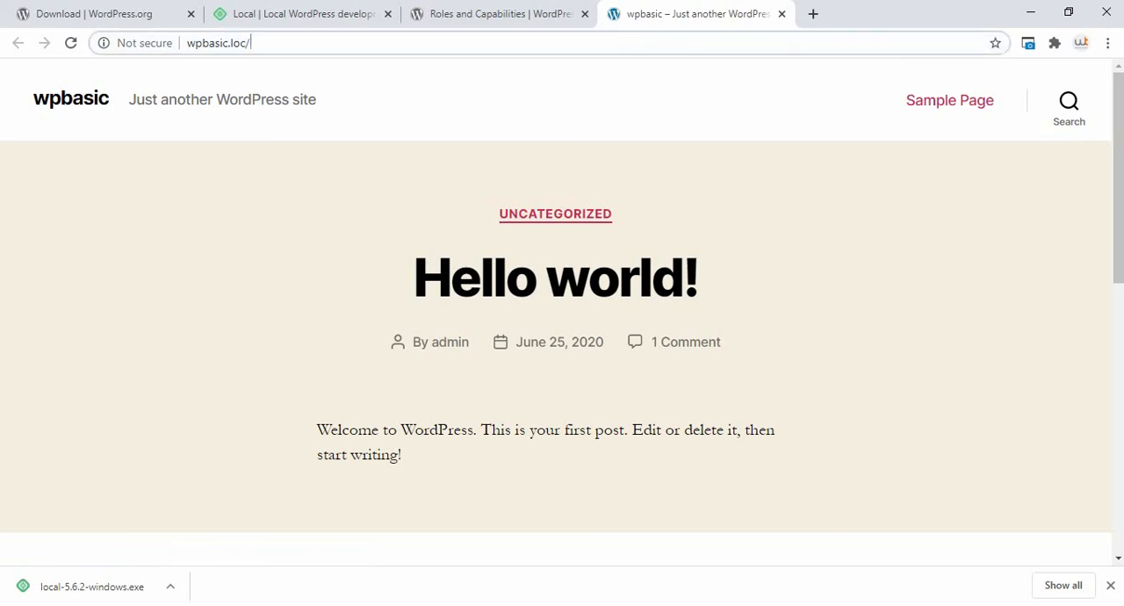
text(wp-admin)
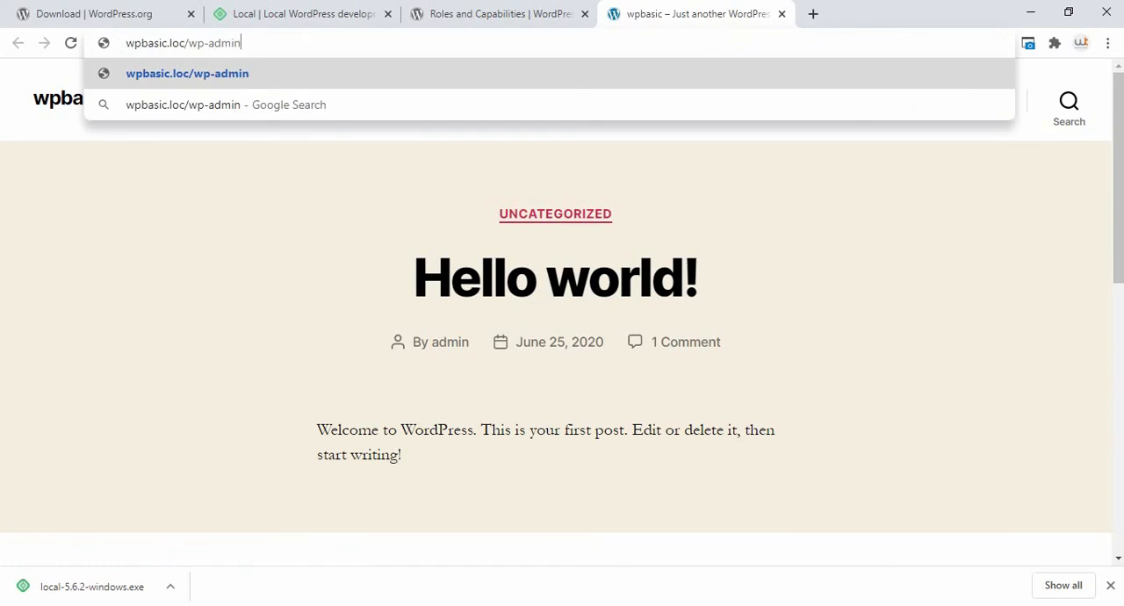
key(Return)
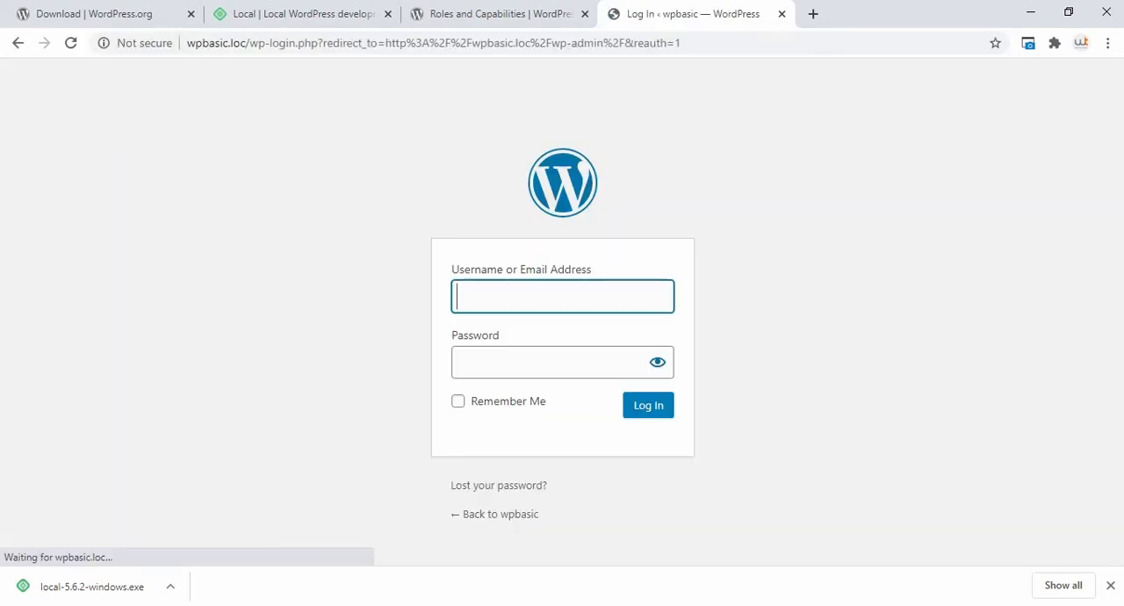
Step: Log in to WordPress as admin with the account password and dismiss the browser's offer to save the password
text(admin)
key(Tab)
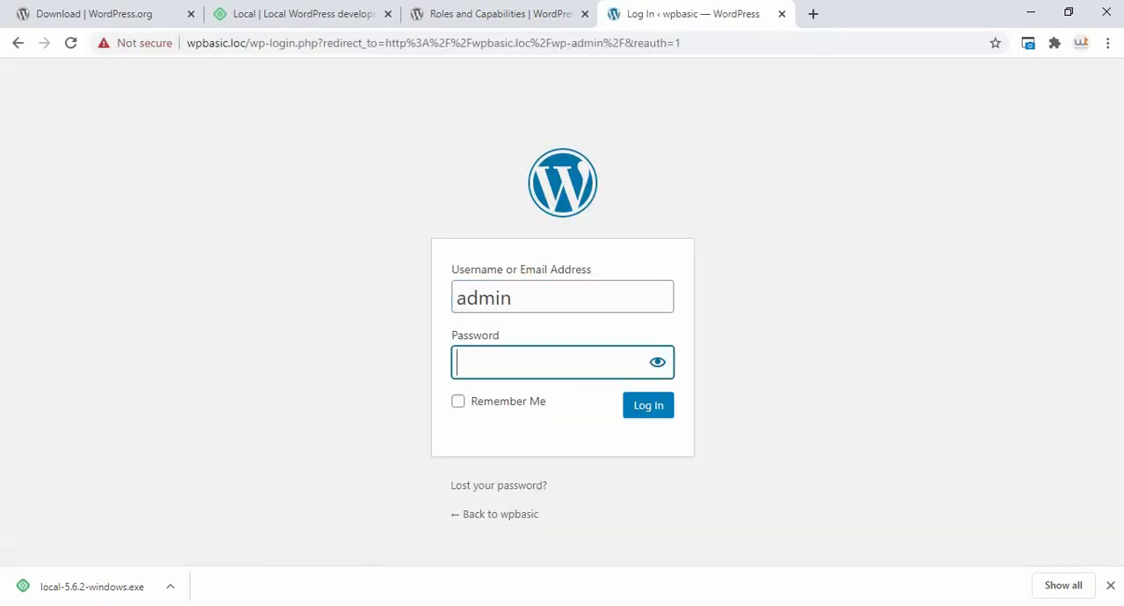
text(admin123)
key(Return)
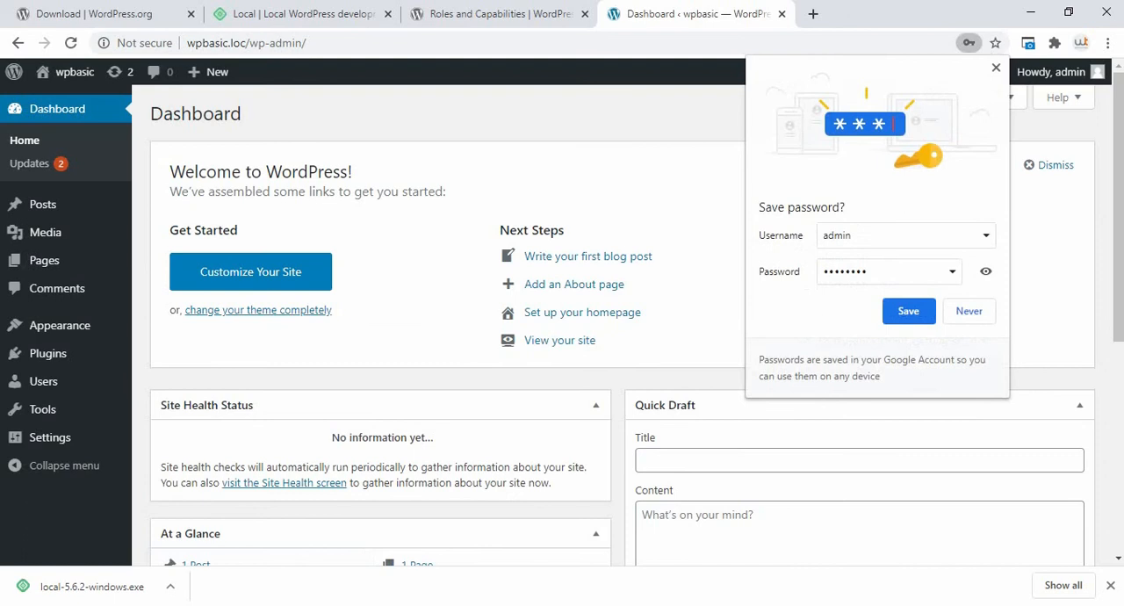
click(995, 67)
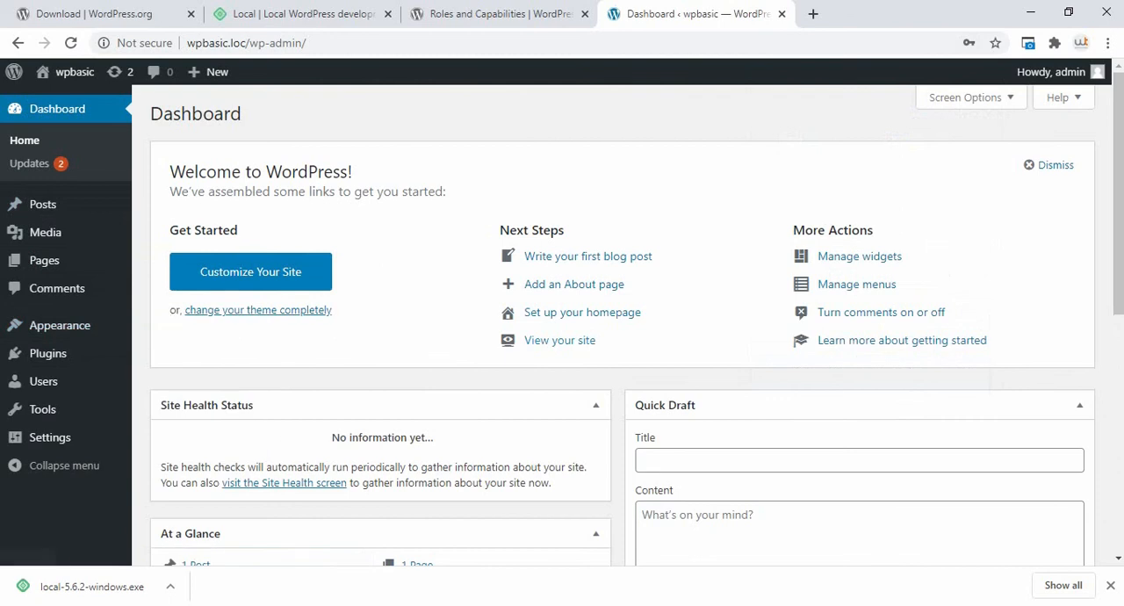
Step: Switch to File Explorer and open the public folder inside wpbasic's app folder to view the WordPress files
key(alt+Tab)
key(alt+Tab)
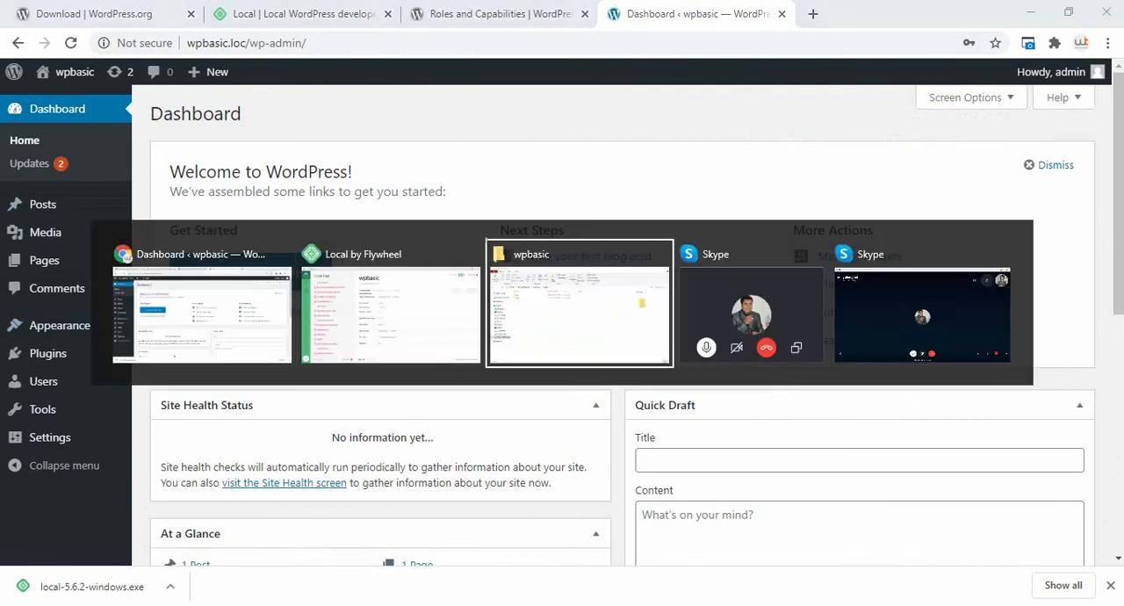
key(Down)
key(BackSpace)
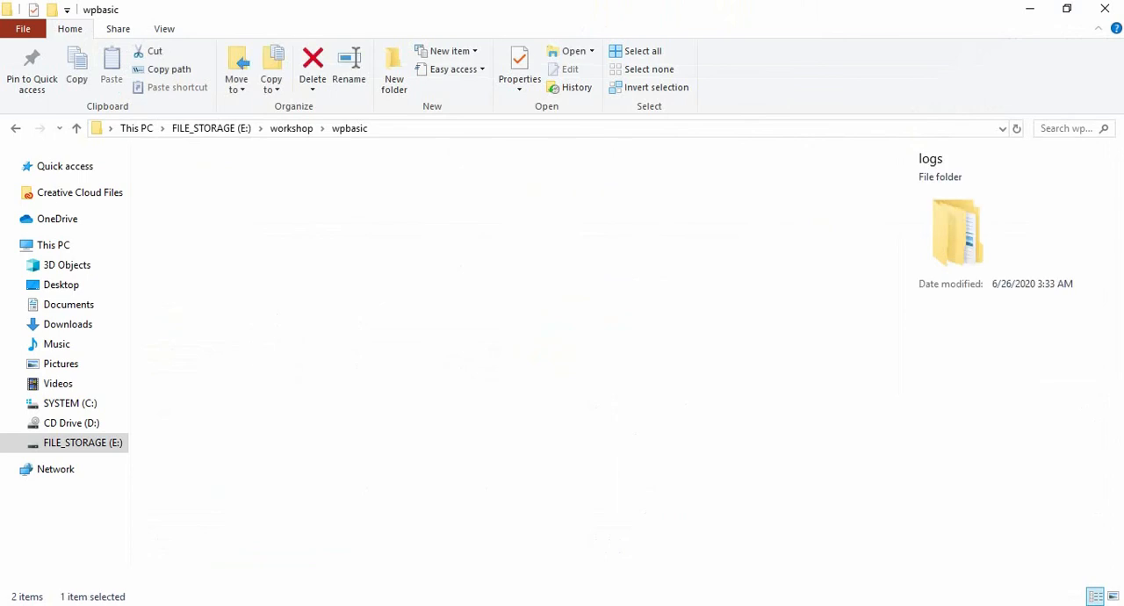
key(Return)
key(Down)
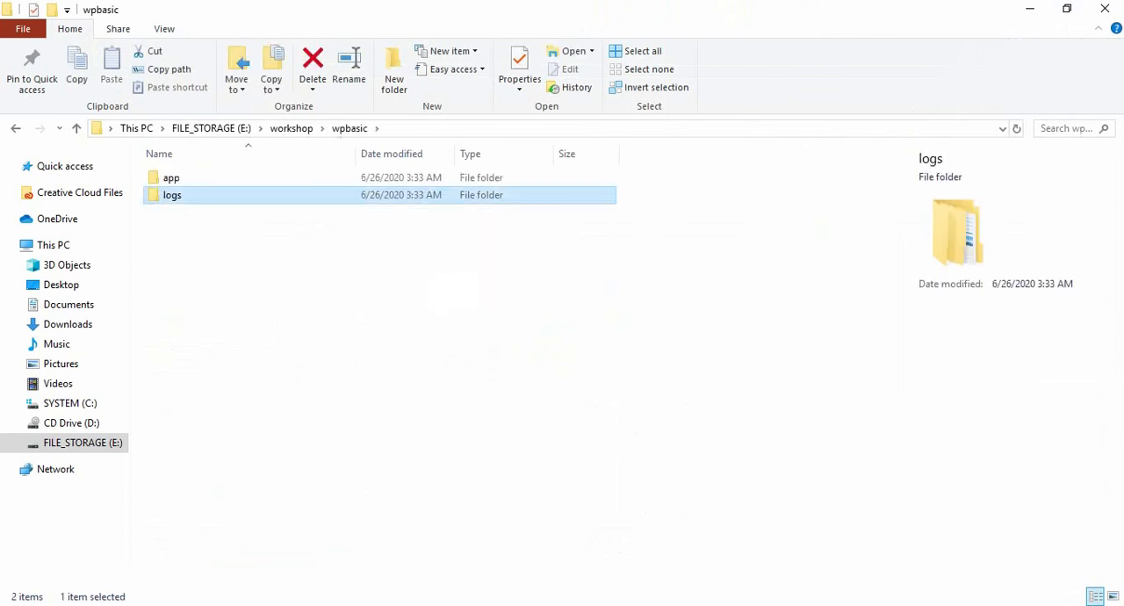
key(Up)
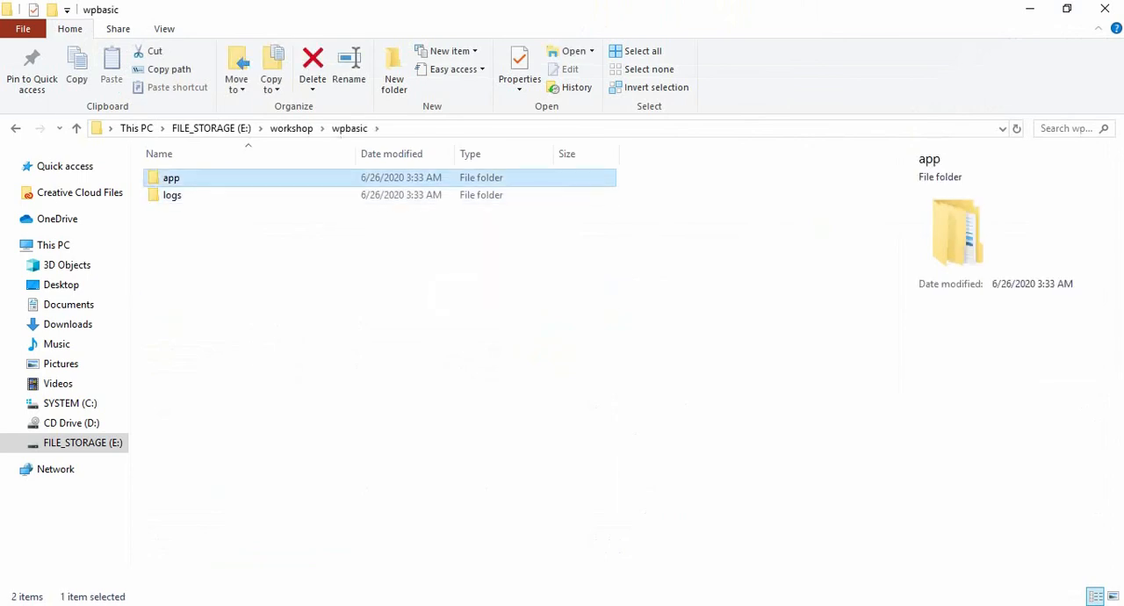
key(Down)
key(Up)
key(Return)
key(Down)
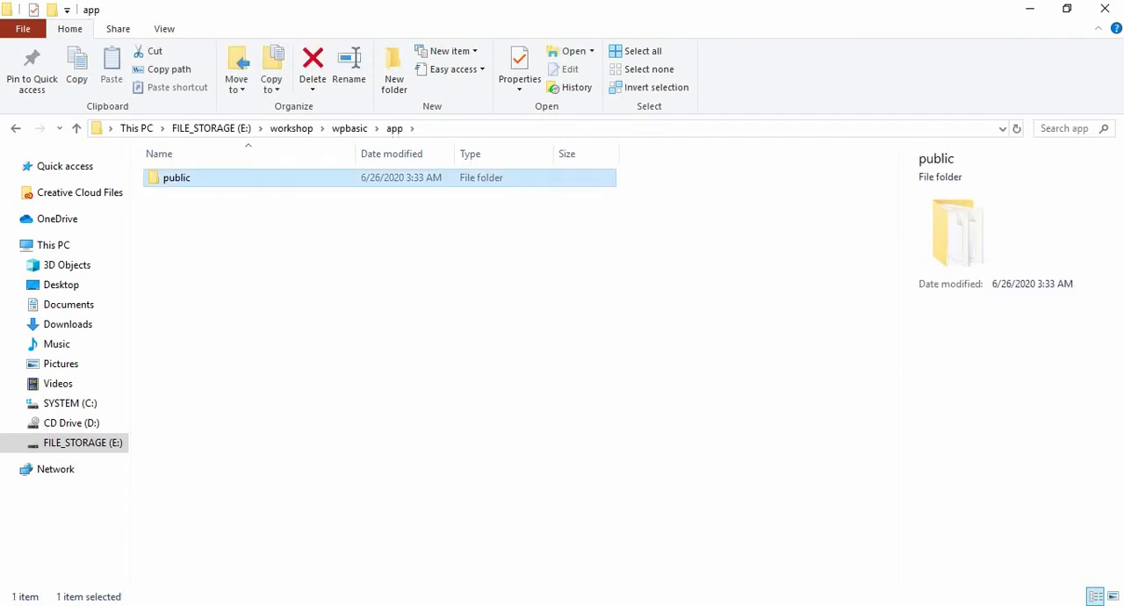
key(Return)
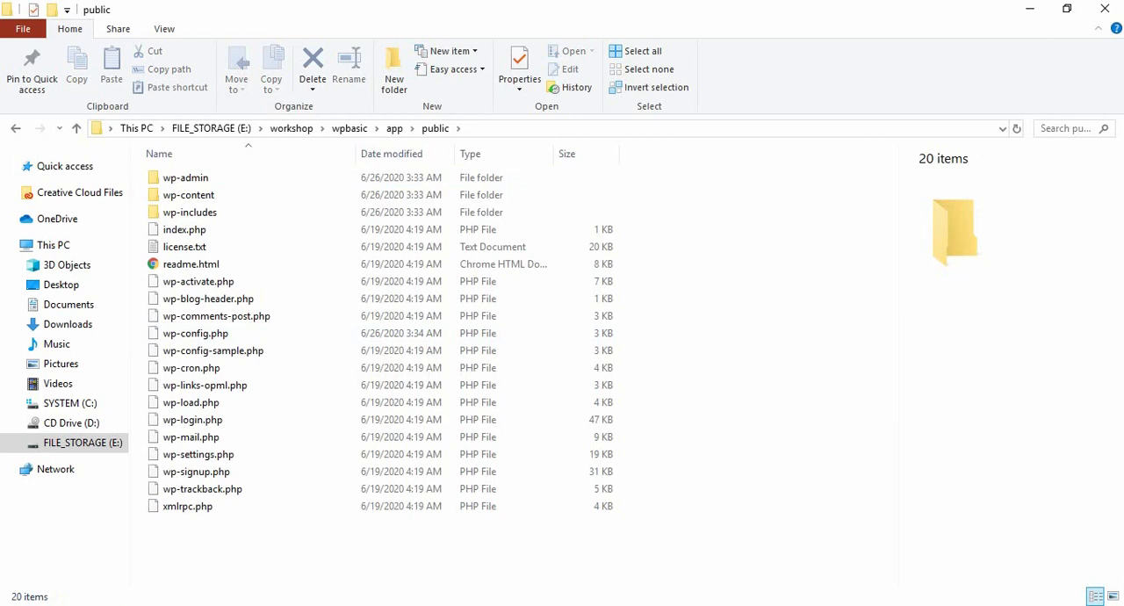
Step: Switch to Local and view the overview of the ddtravel site
click(337, 603)
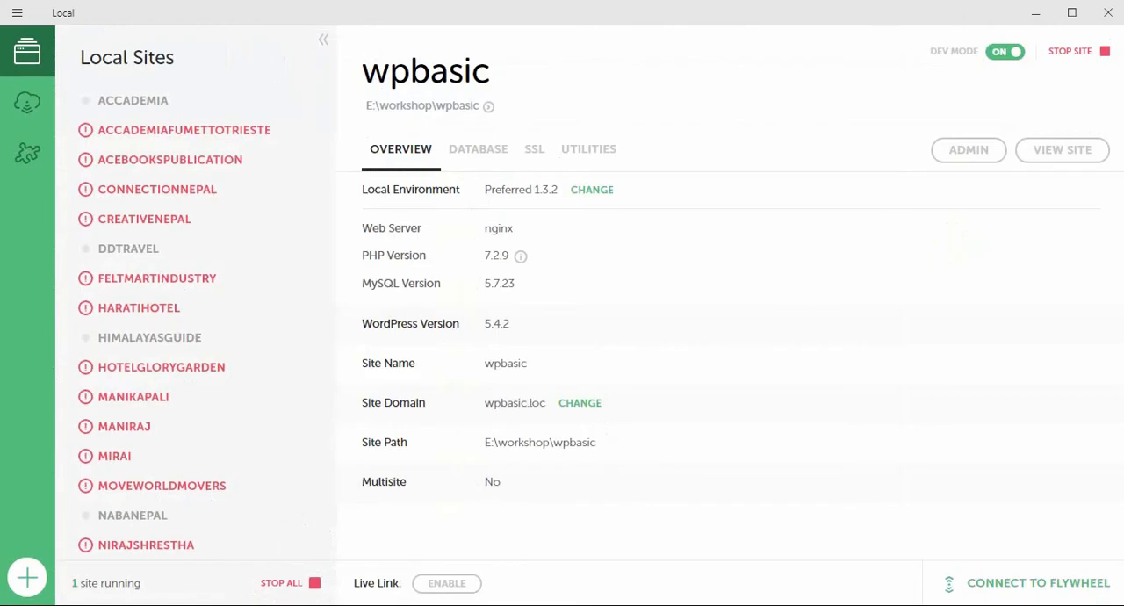
key(alt+Tab)
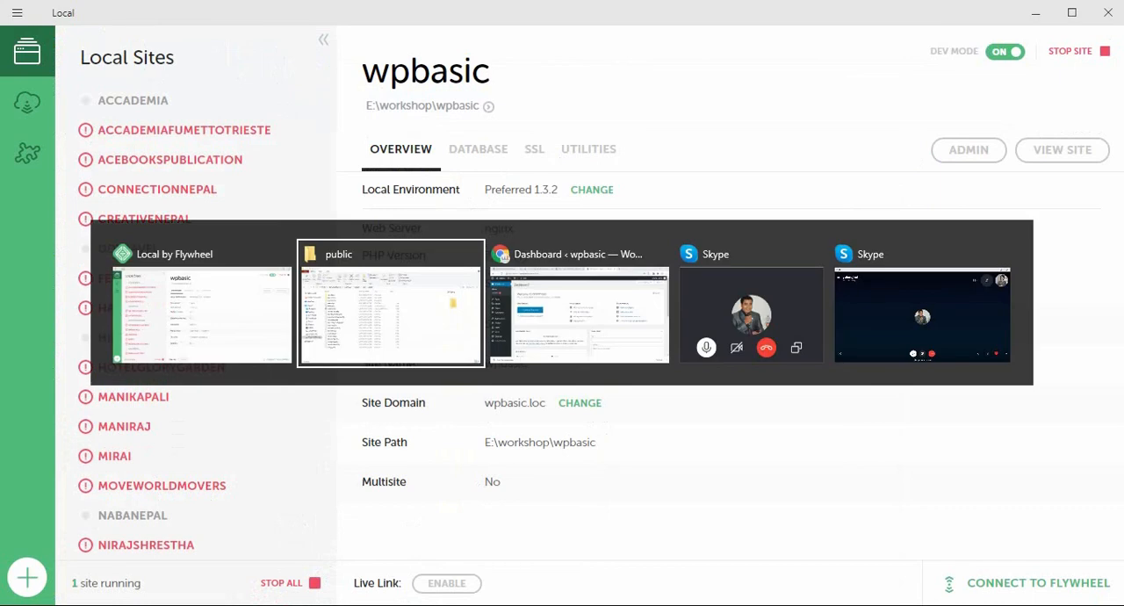
key(Escape)
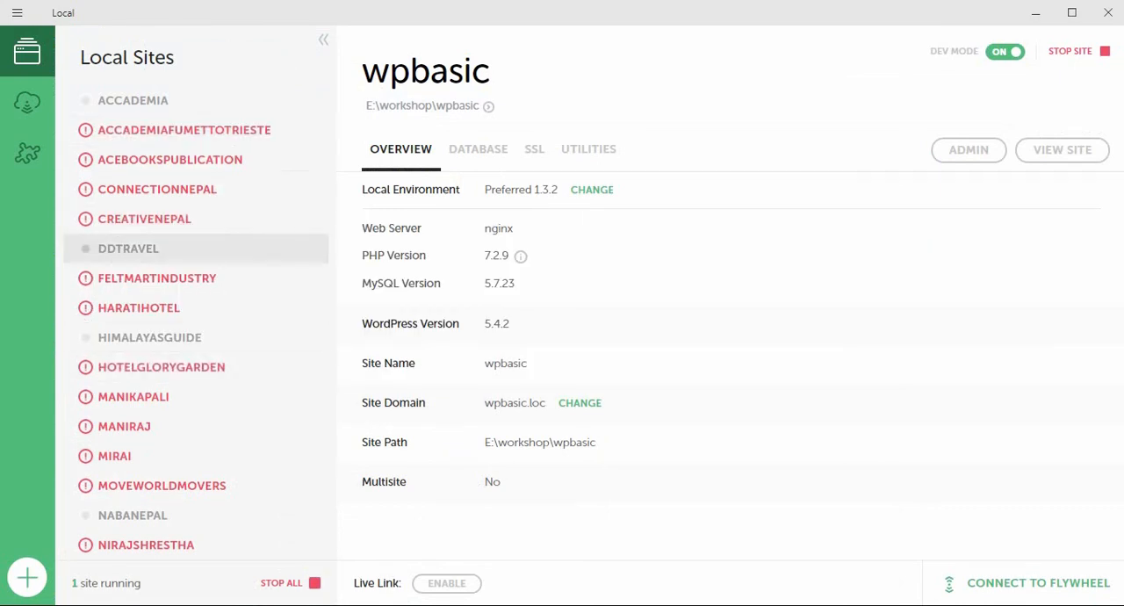
click(128, 249)
scroll(194, 290, down, 3)
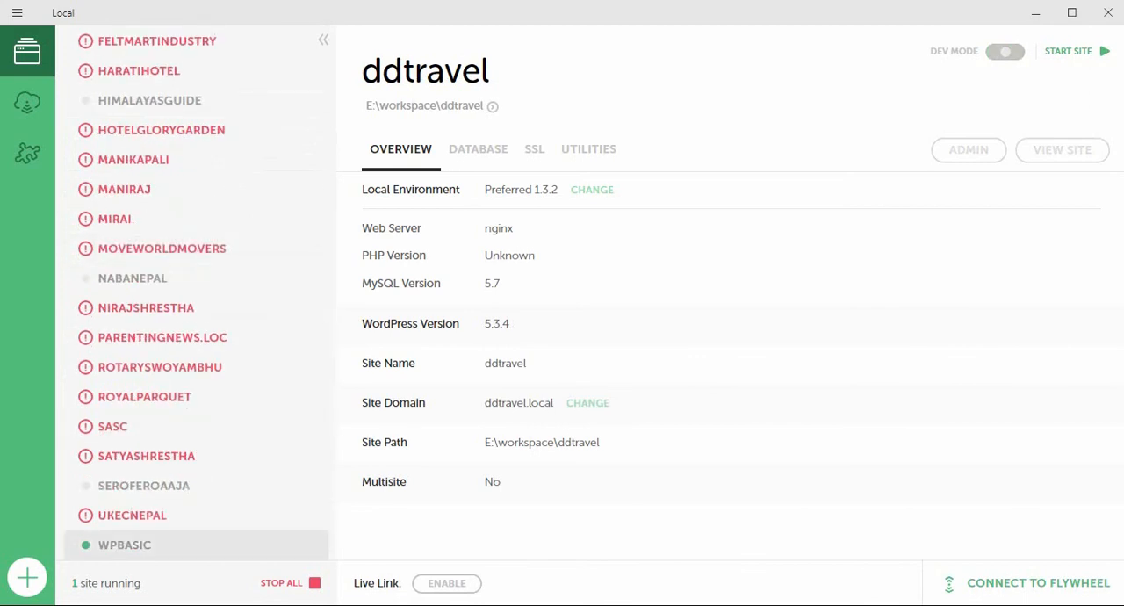
Step: Reselect the wpbasic site, stop all running sites and start wpbasic again
click(125, 544)
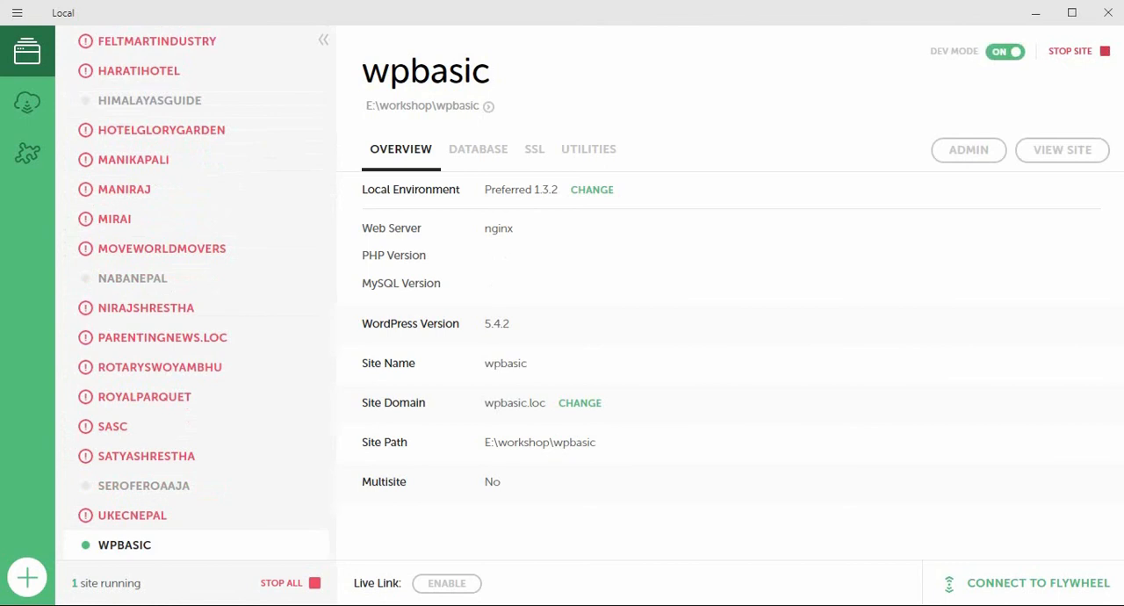
click(291, 583)
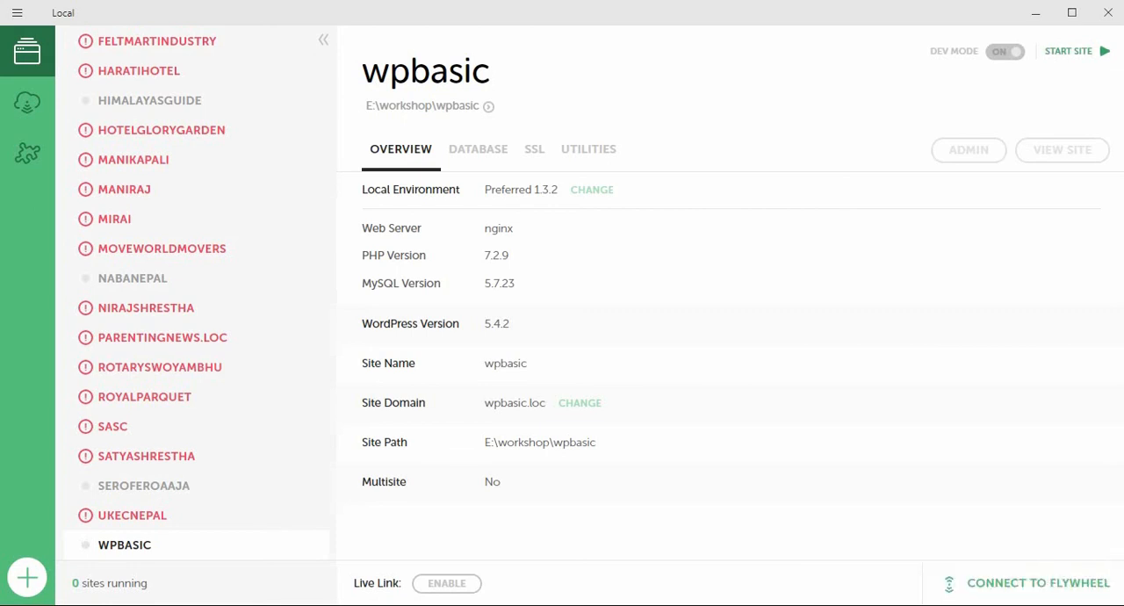
click(1076, 51)
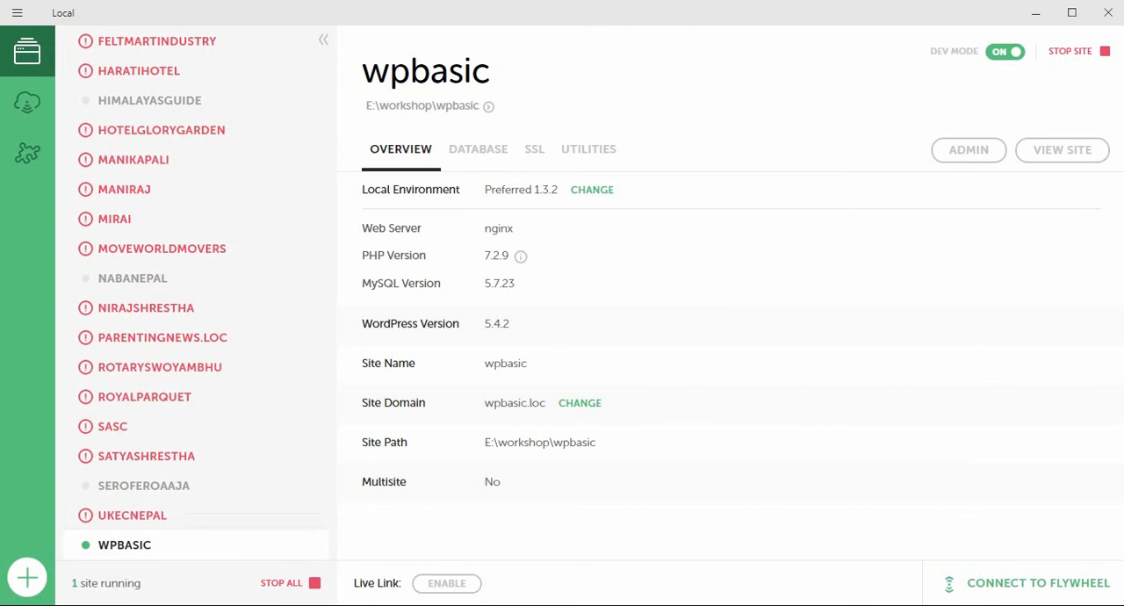
Step: Switch to File Explorer and open the sql folder inside wpbasic's app folder to view the database files
mouse_move(154, 604)
click(155, 549)
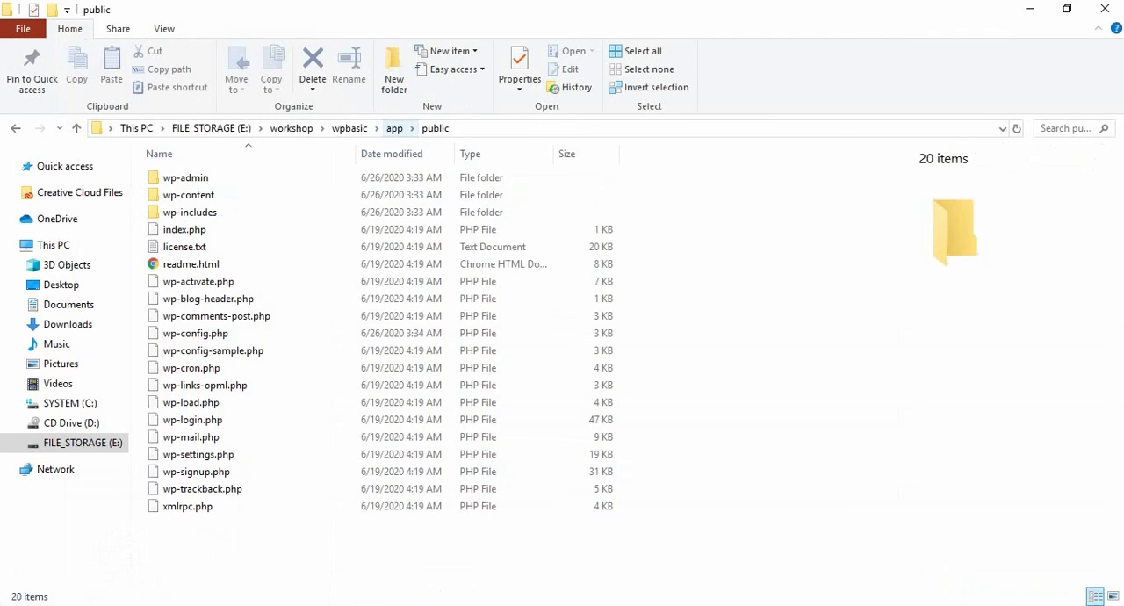
click(394, 128)
click(170, 195)
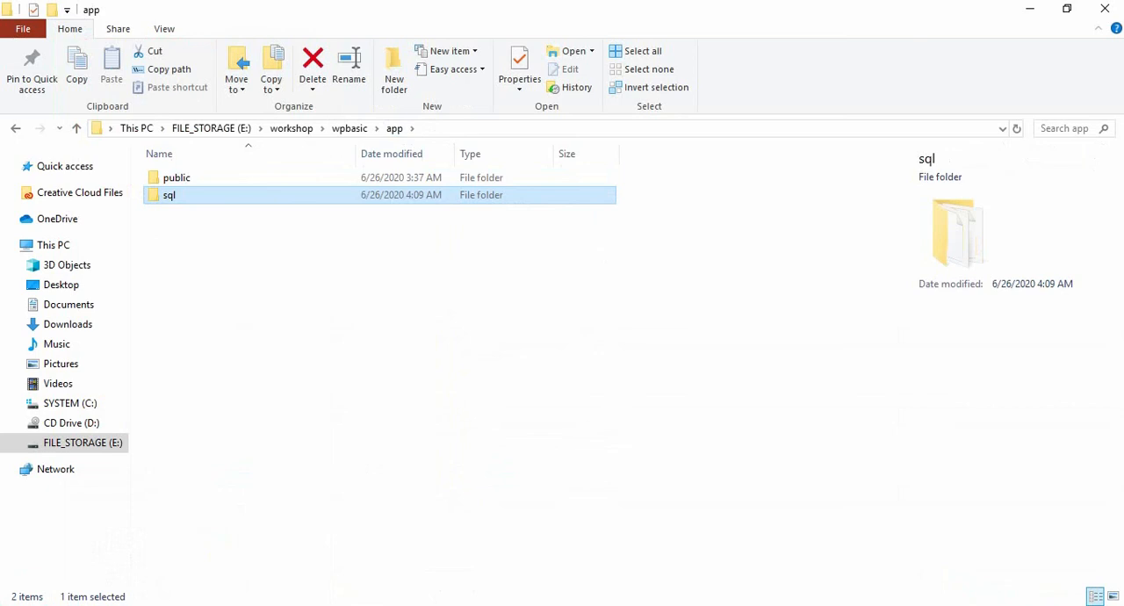
double_click(169, 195)
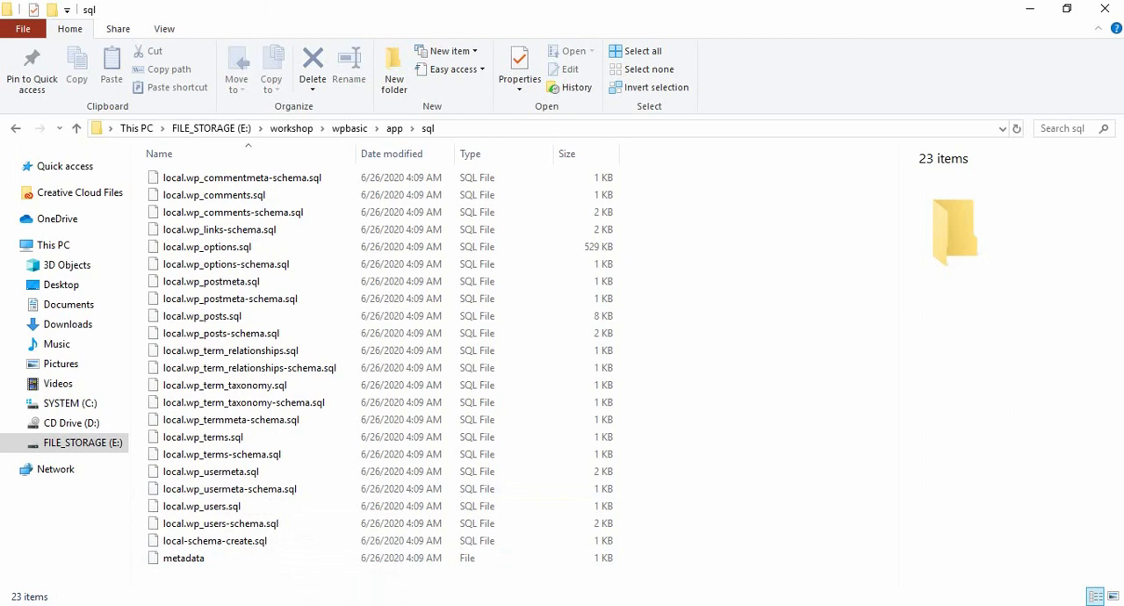
Step: Switch to Local and open wpbasic's database in Adminer from the site's database settings
click(307, 605)
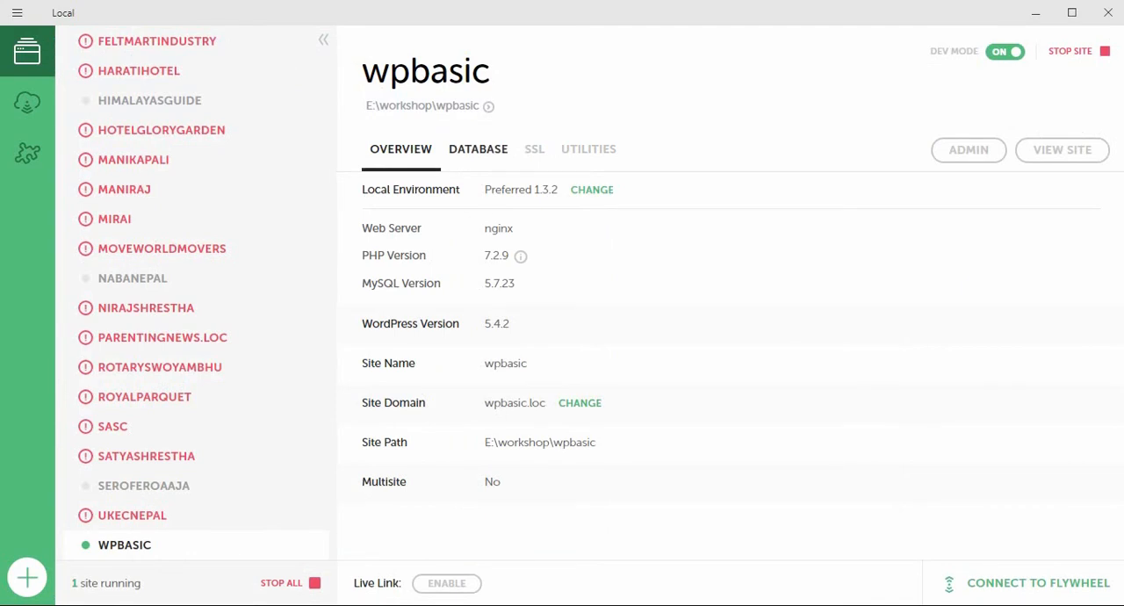
click(478, 149)
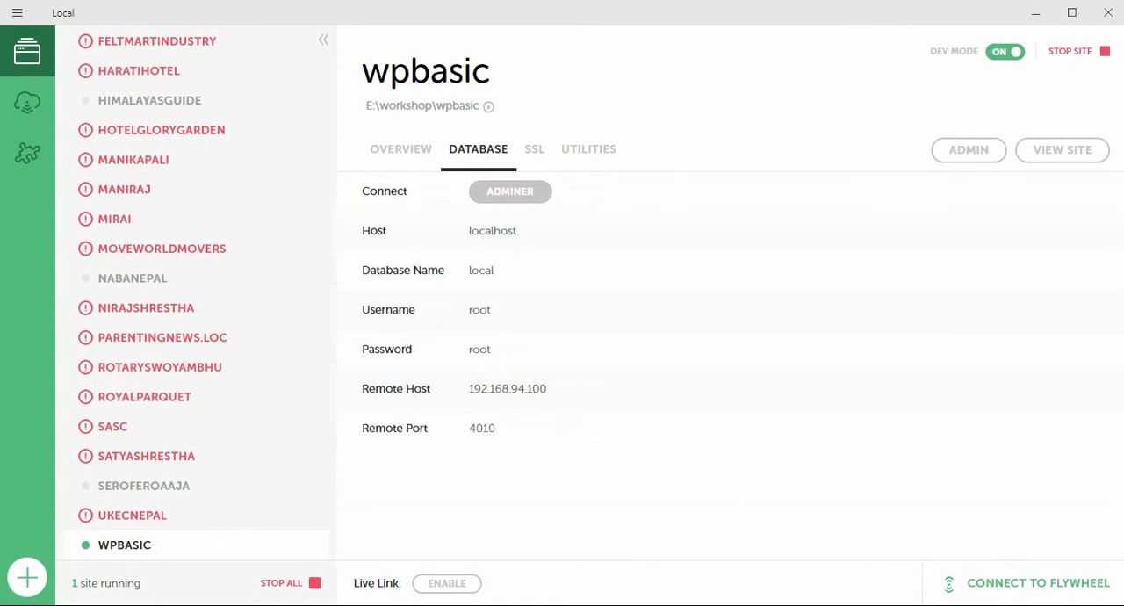
click(509, 191)
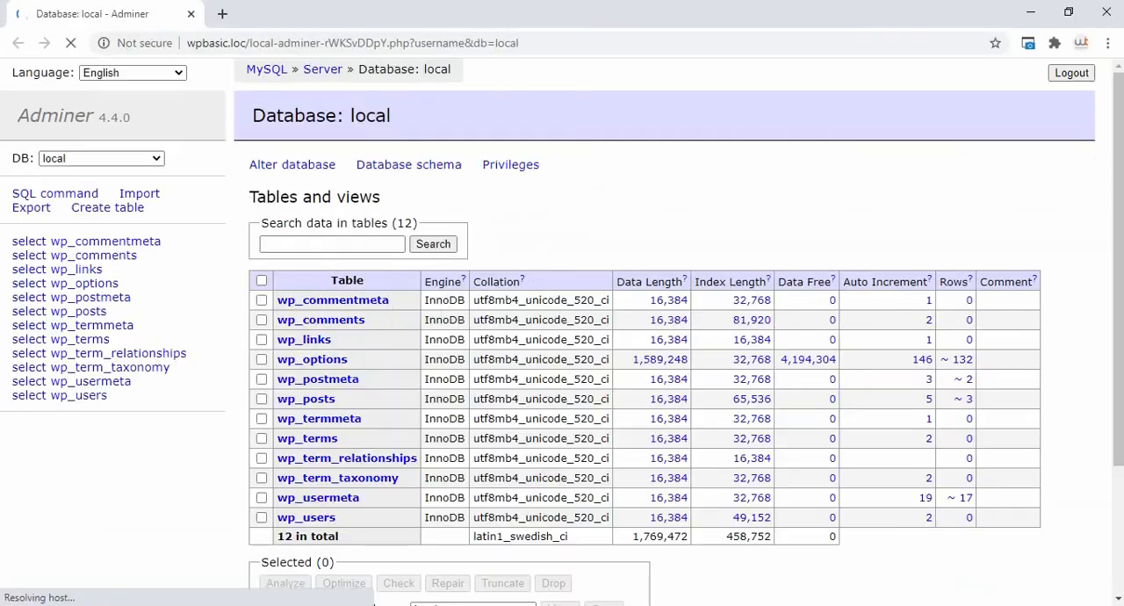
Step: Check the list of available databases, keep local selected and look through its WordPress tables
click(101, 159)
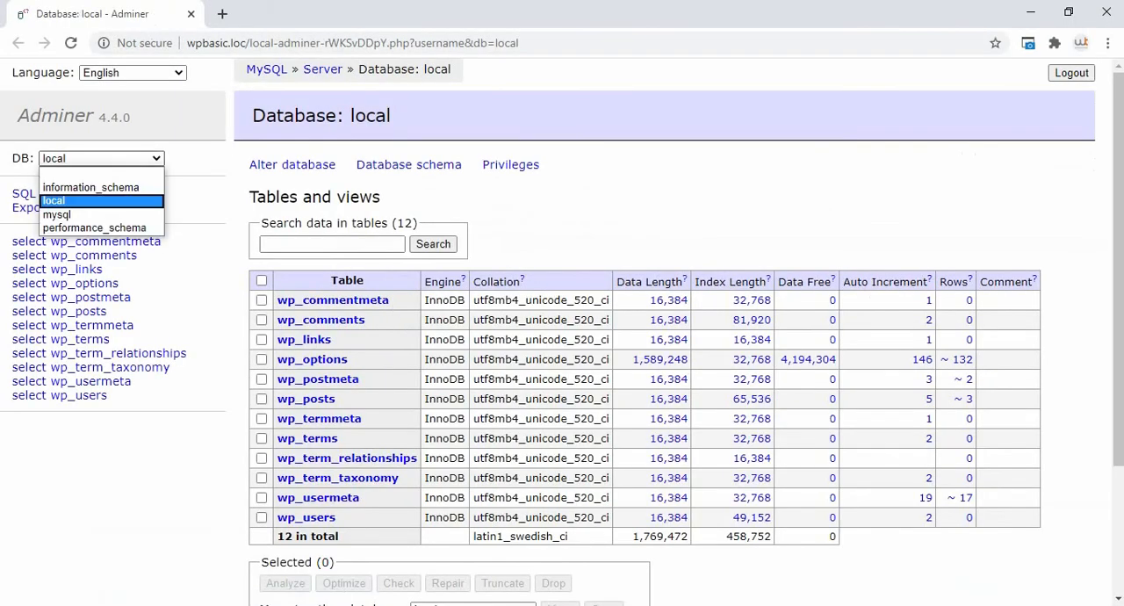
click(54, 200)
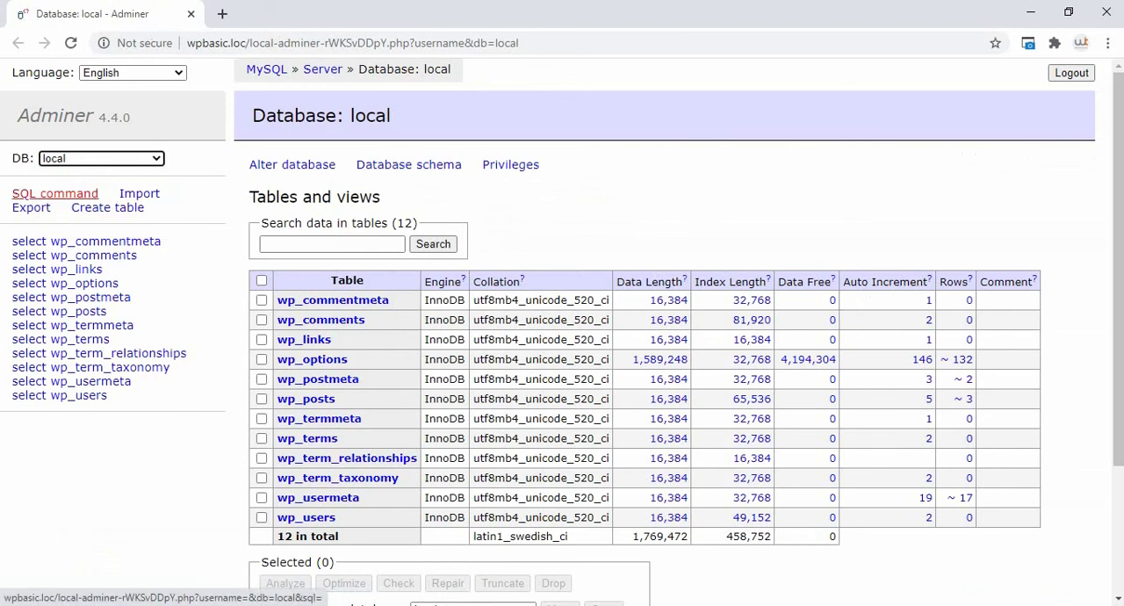
scroll(562, 351, down, 3)
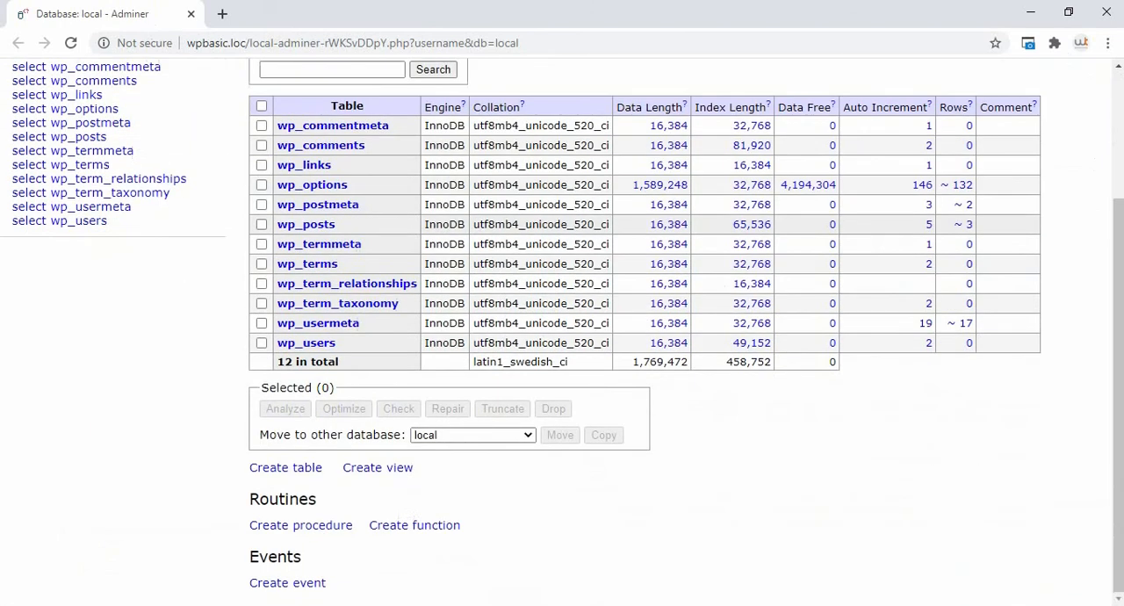
scroll(562, 351, up, 3)
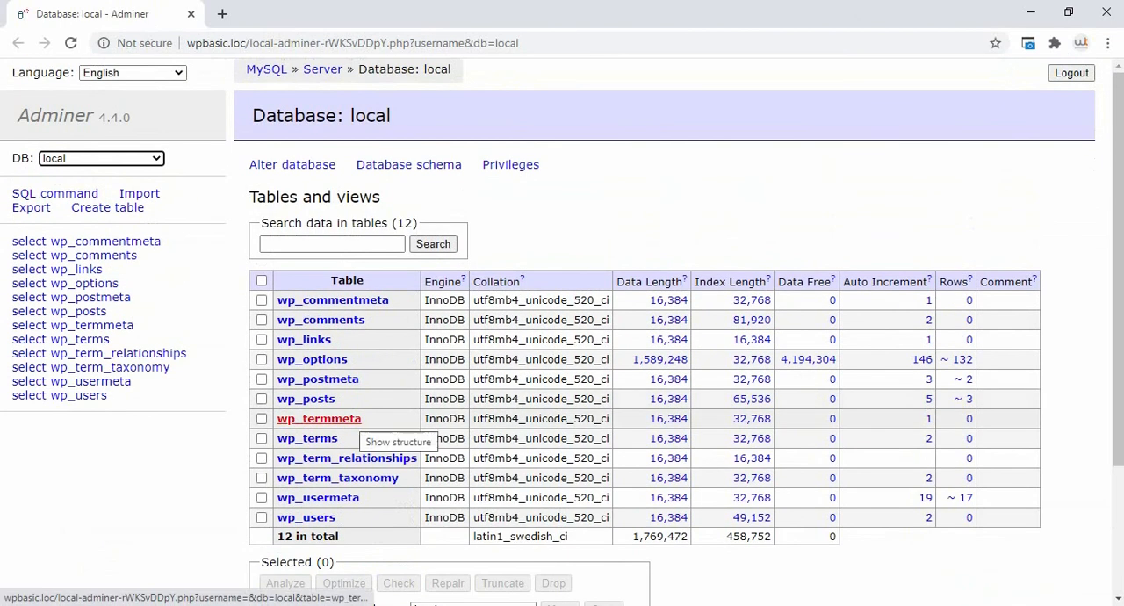
scroll(319, 419, down, 1)
scroll(319, 419, up, 1)
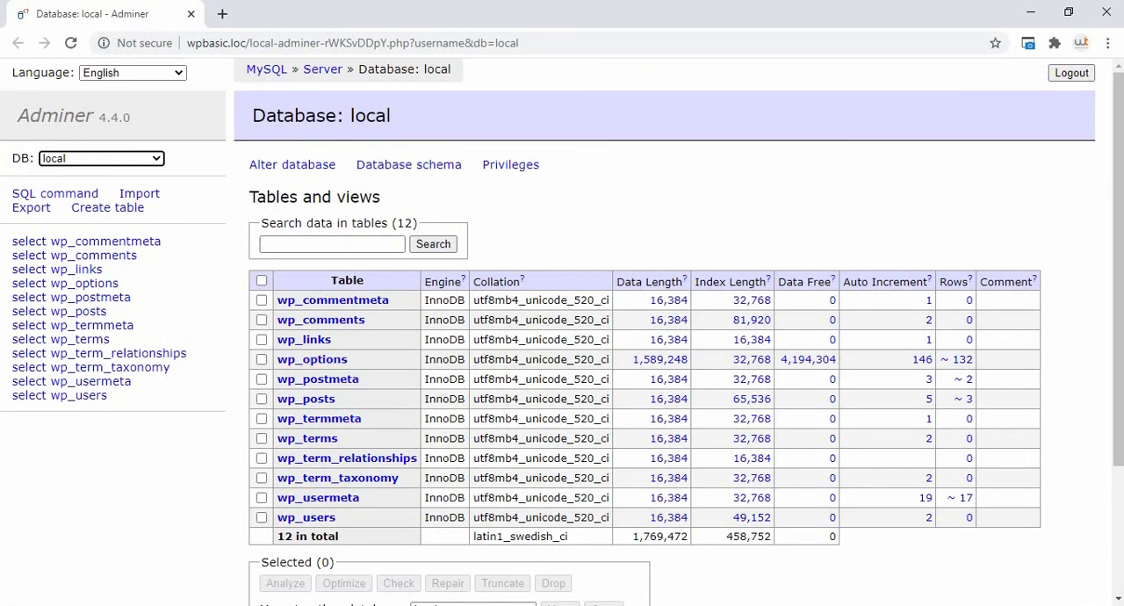
Step: Switch to File Explorer and step through the wp_comments and wp_links SQL files to compare them with the Adminer tables
key(alt+Tab)
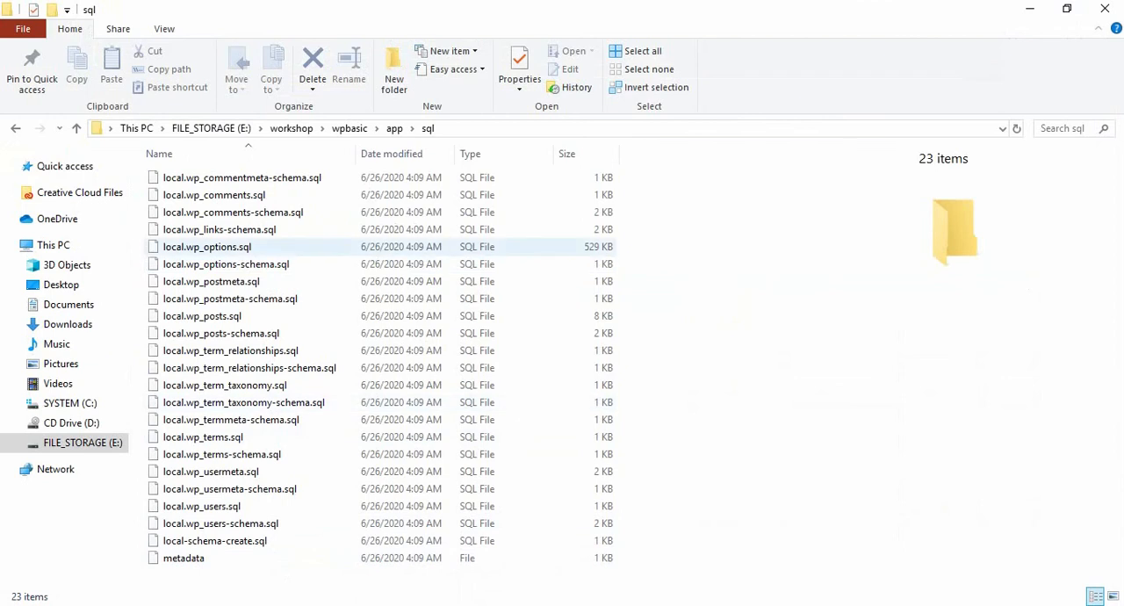
click(243, 177)
key(Down)
key(Down)
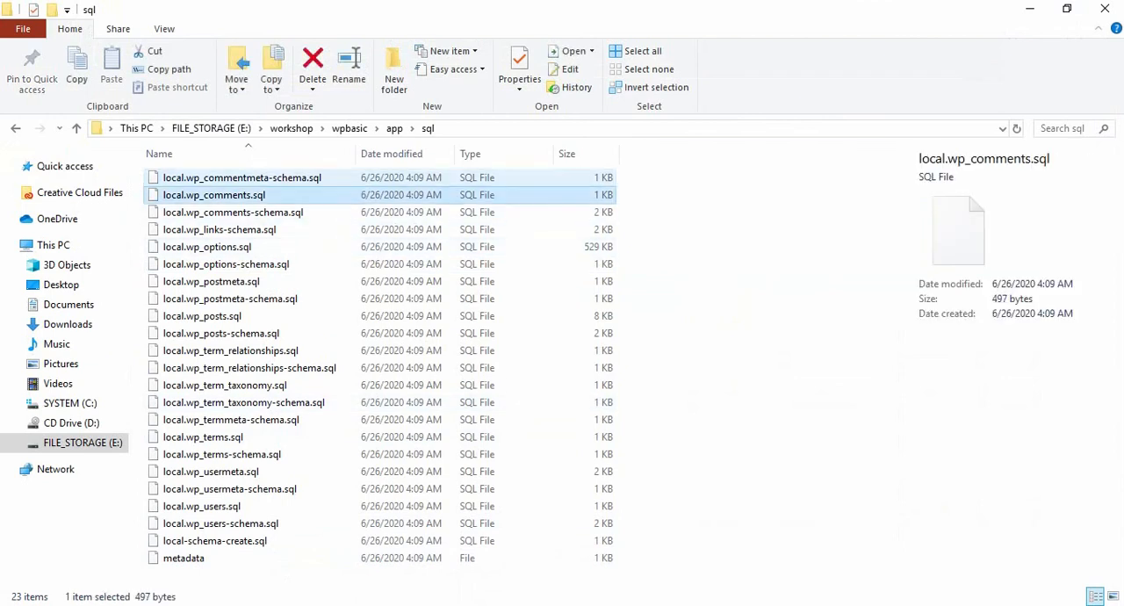
key(Down)
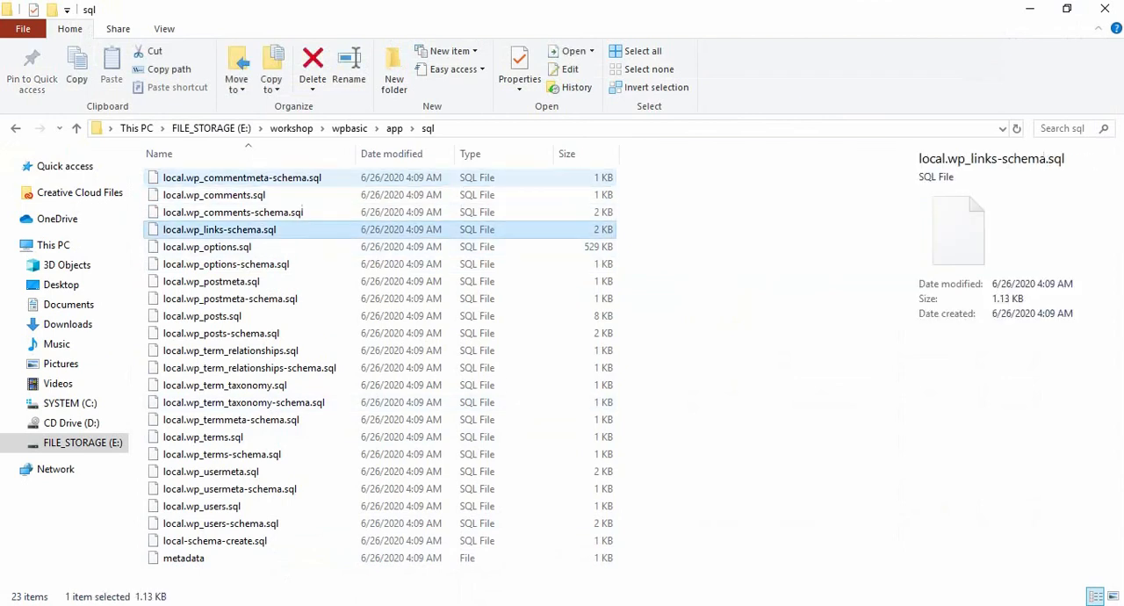
key(Up)
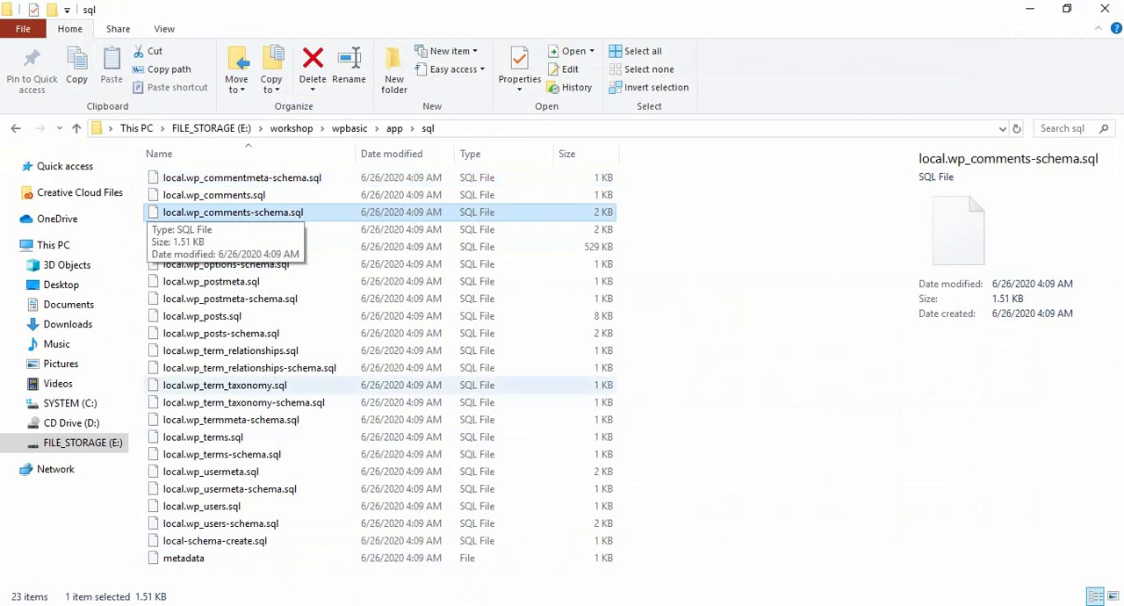
Step: Switch to Local, enable wpbasic's live link, and disable and re-enable it to open the site at a fresh ngrok.io address
mouse_move(306, 605)
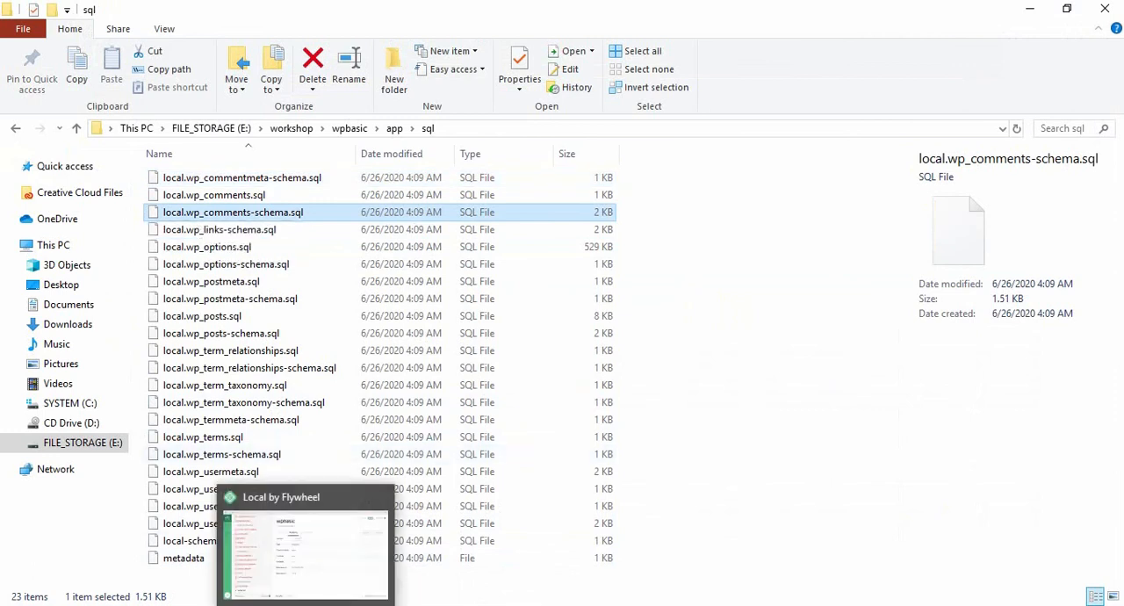
click(305, 605)
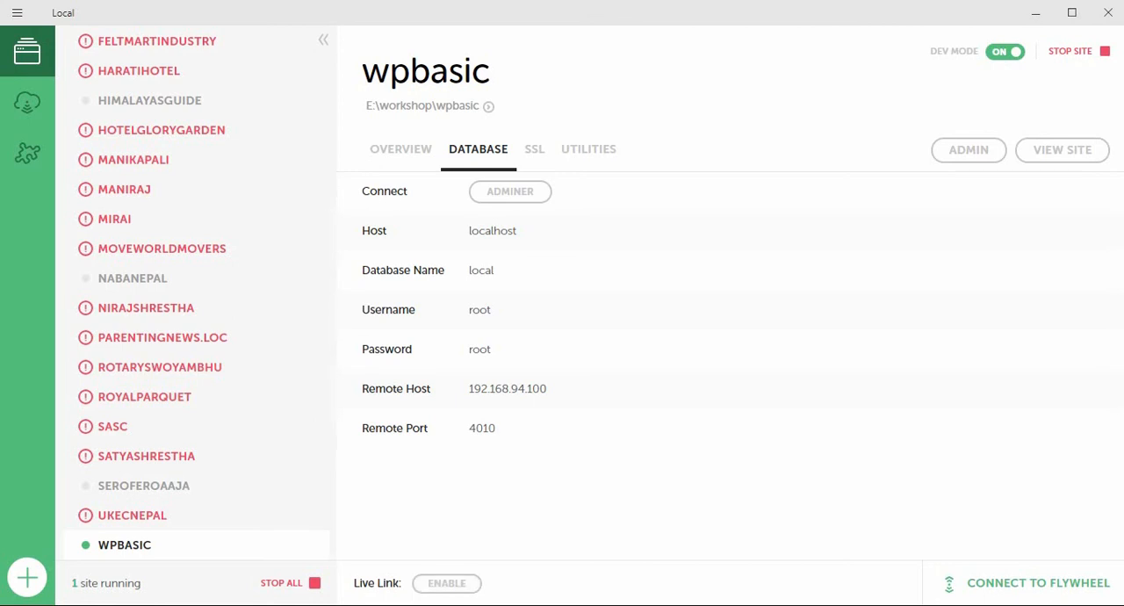
click(465, 582)
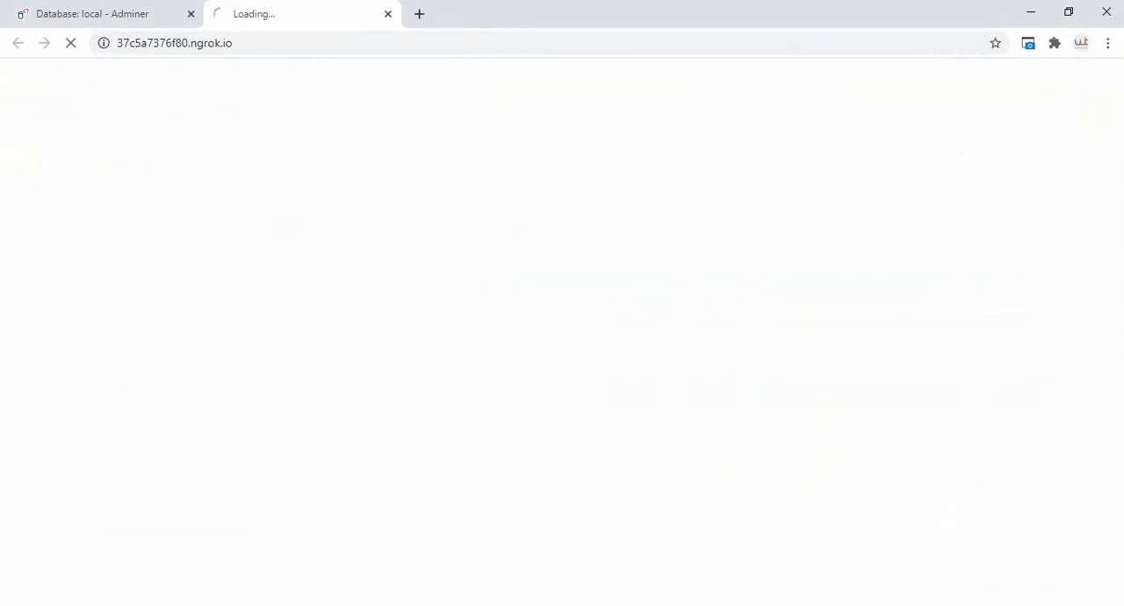
key(alt+Tab)
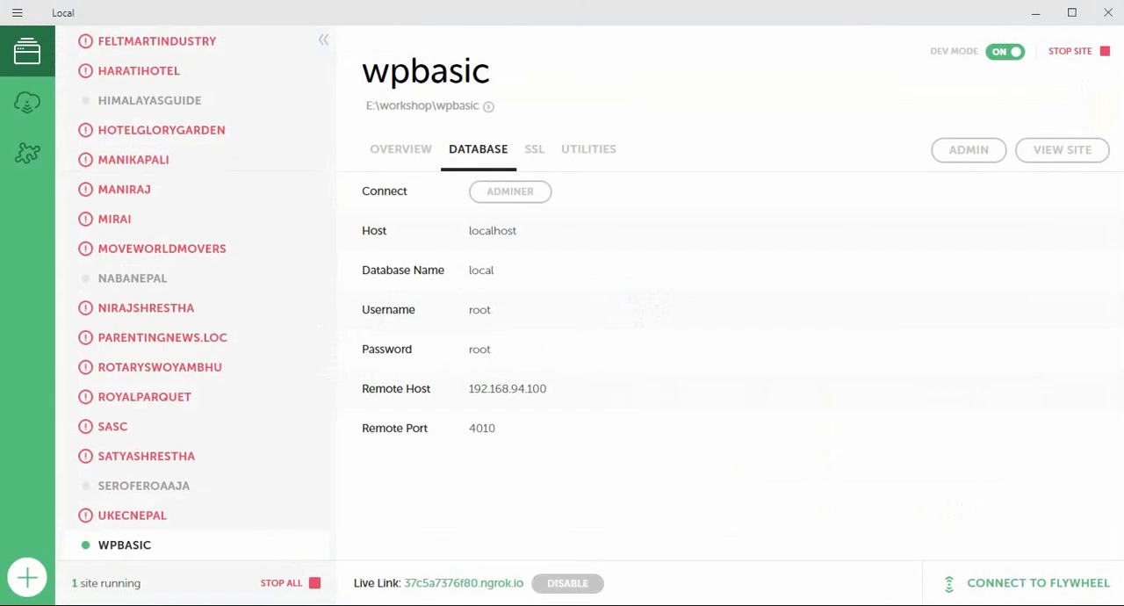
click(567, 583)
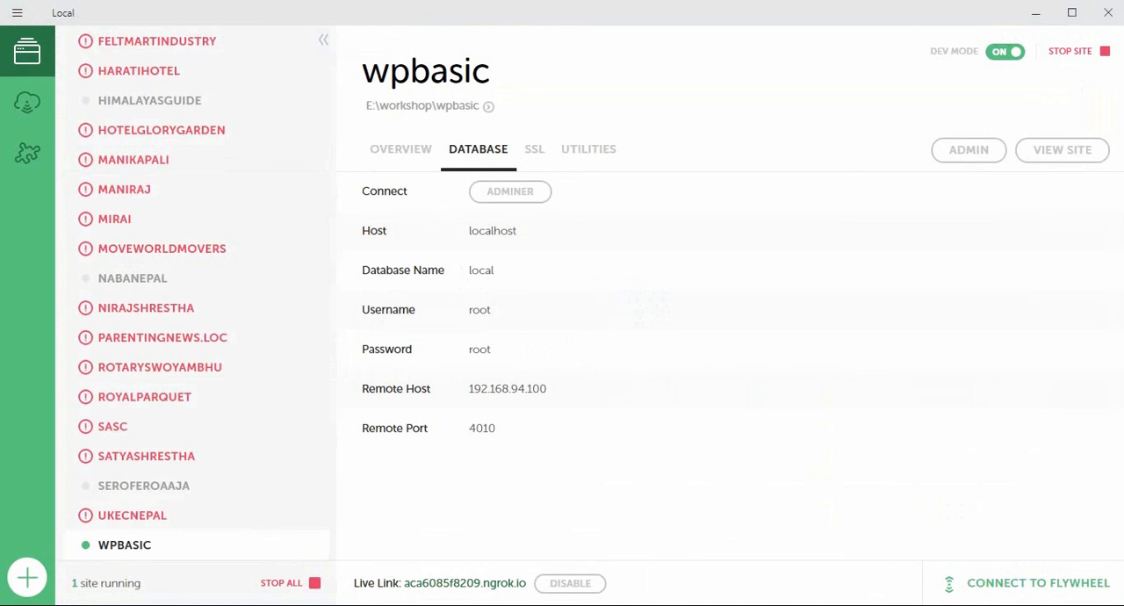
click(464, 583)
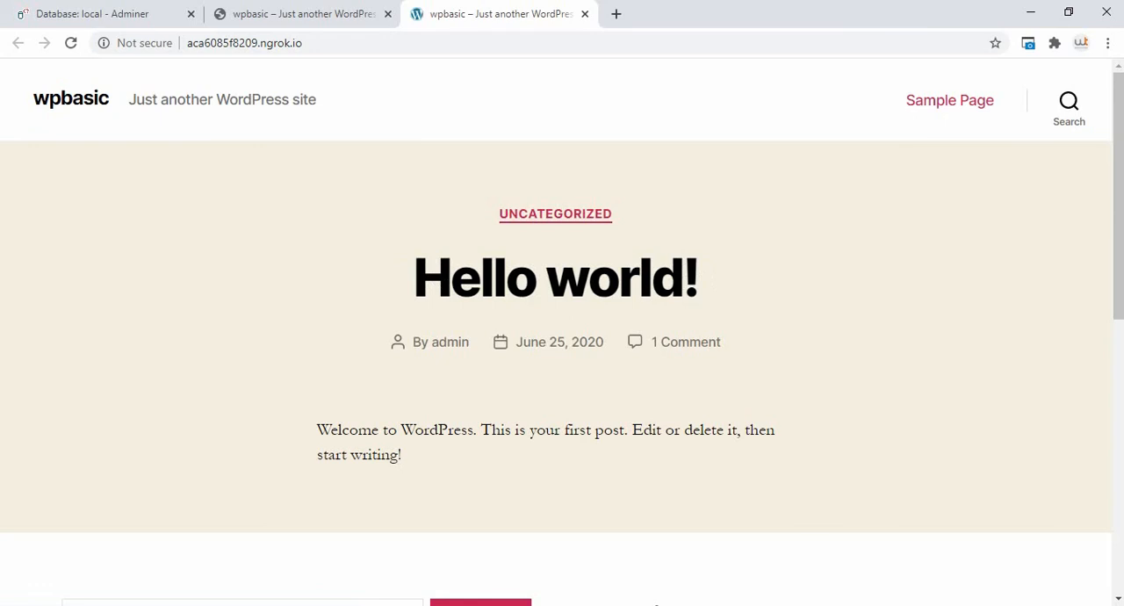
Step: Copy the site's public address, aca6085f8209.ngrok.io, from the browser
click(244, 43)
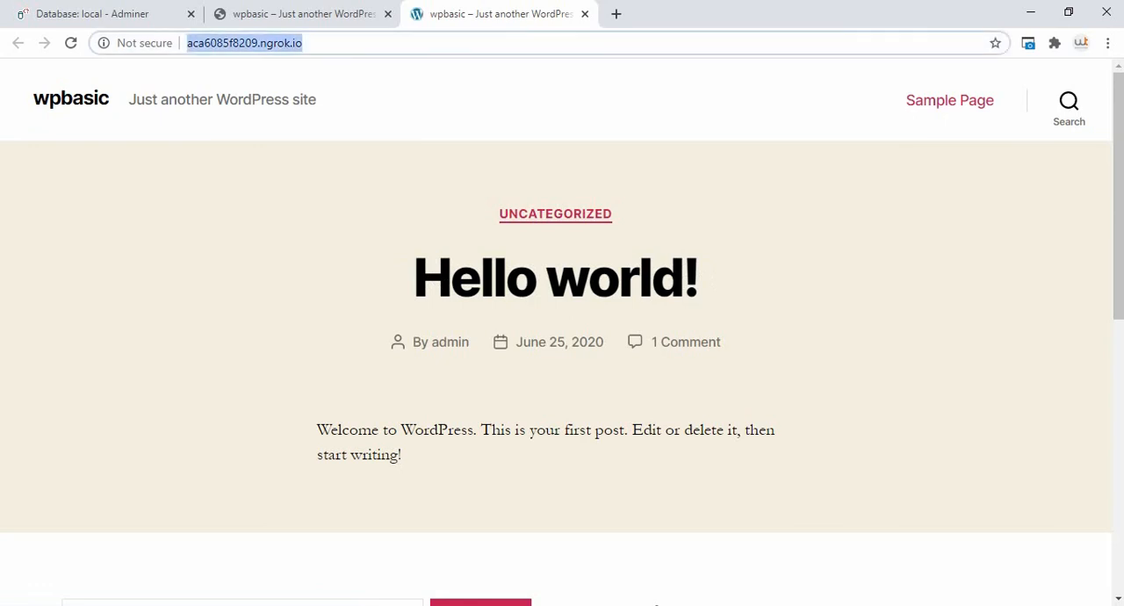
right_click(270, 43)
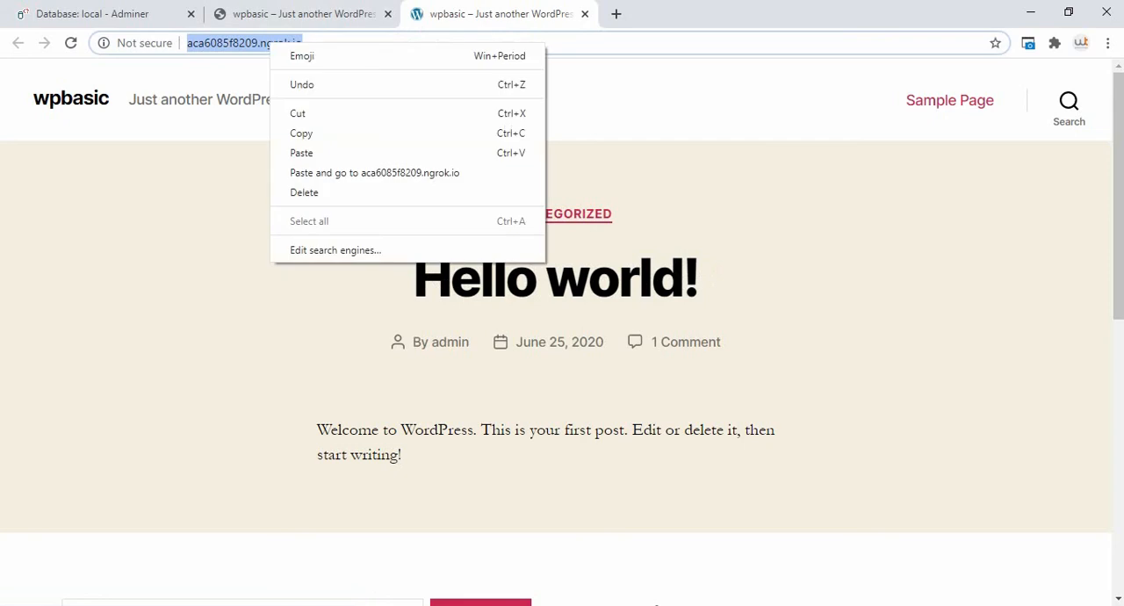
click(301, 133)
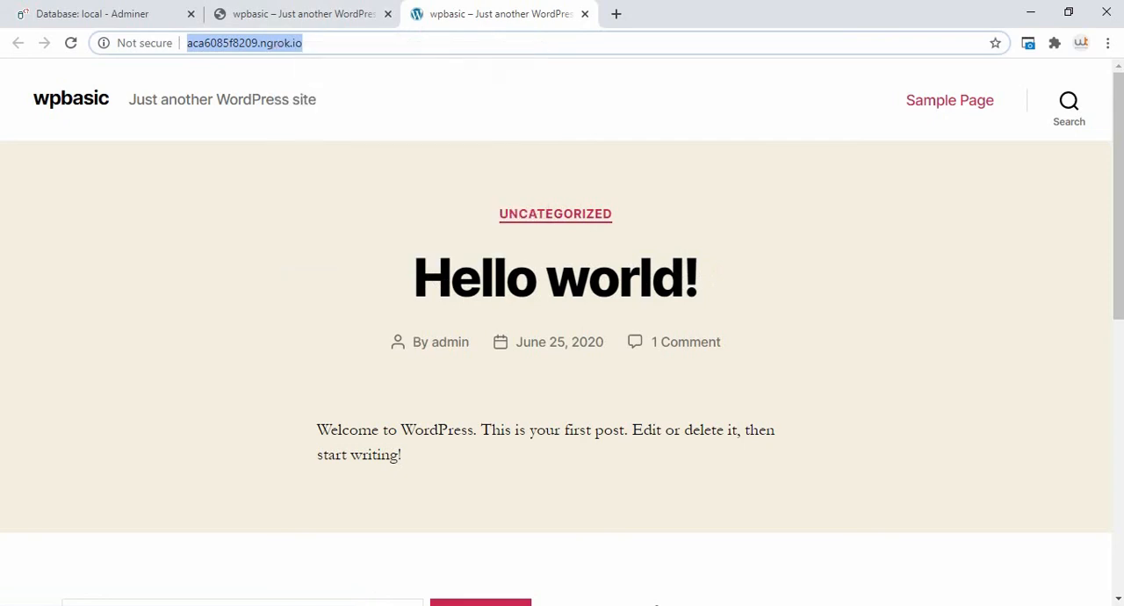
click(303, 604)
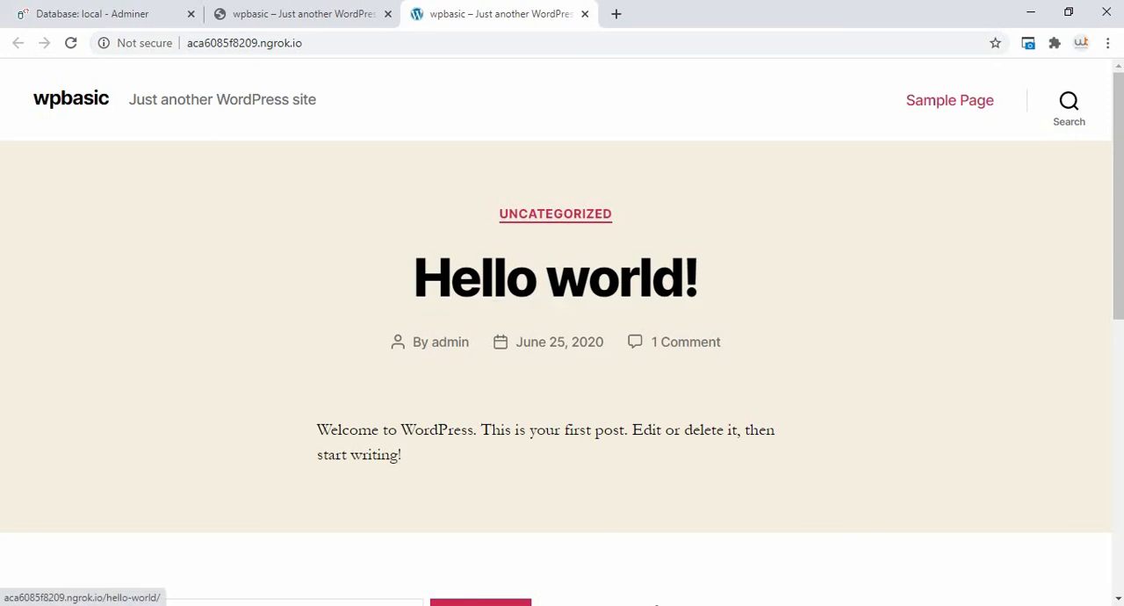
Step: Switch through Local to the browser window showing wpbasic's WordPress dashboard
click(656, 605)
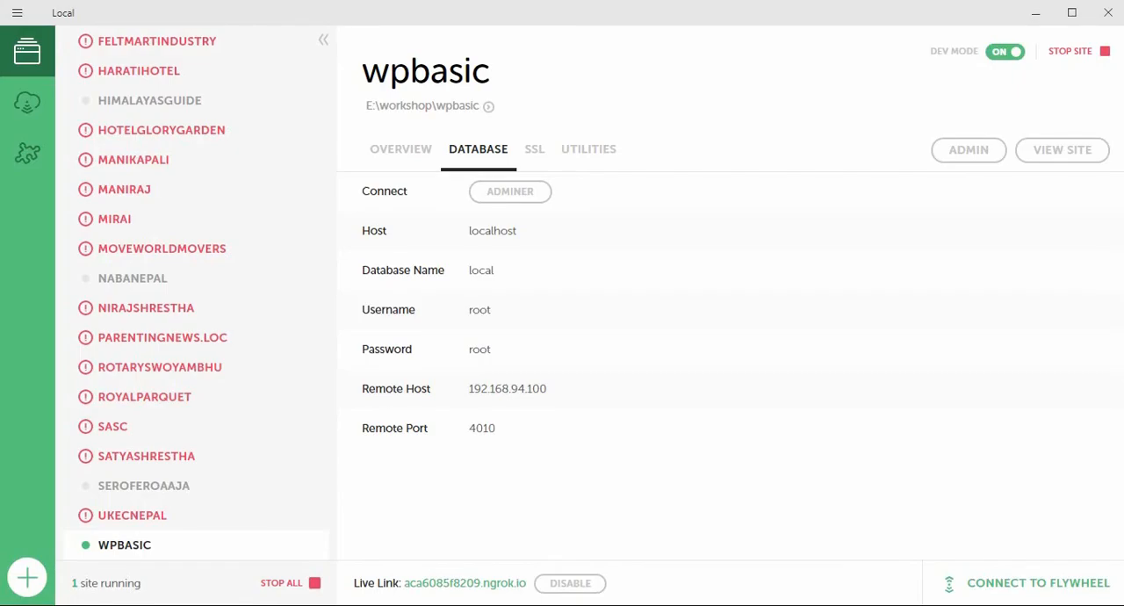
key(alt+Tab)
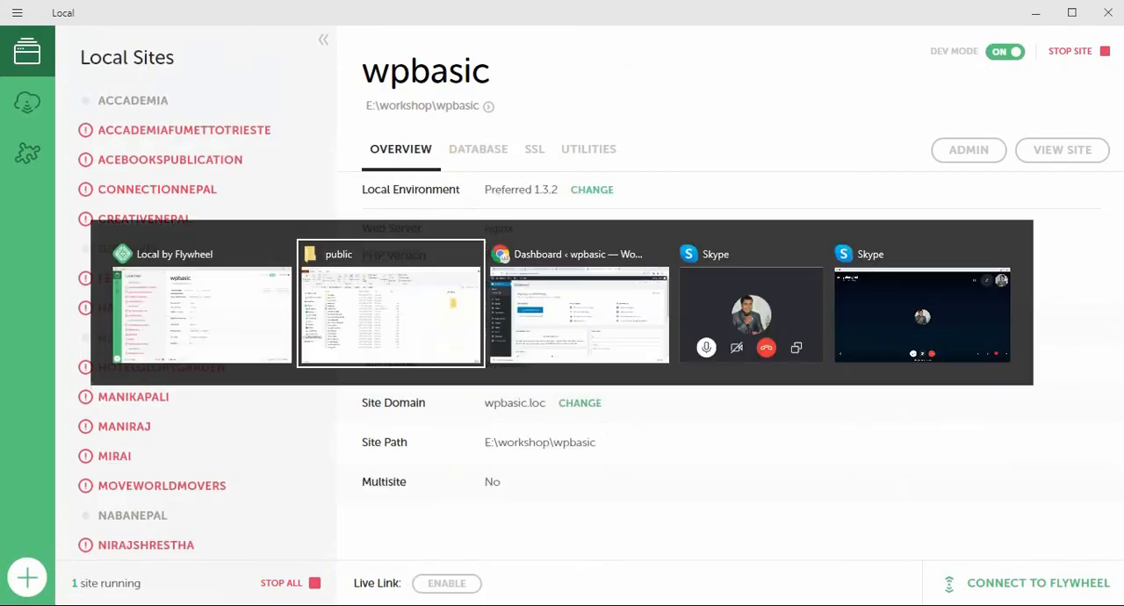
key(Tab)
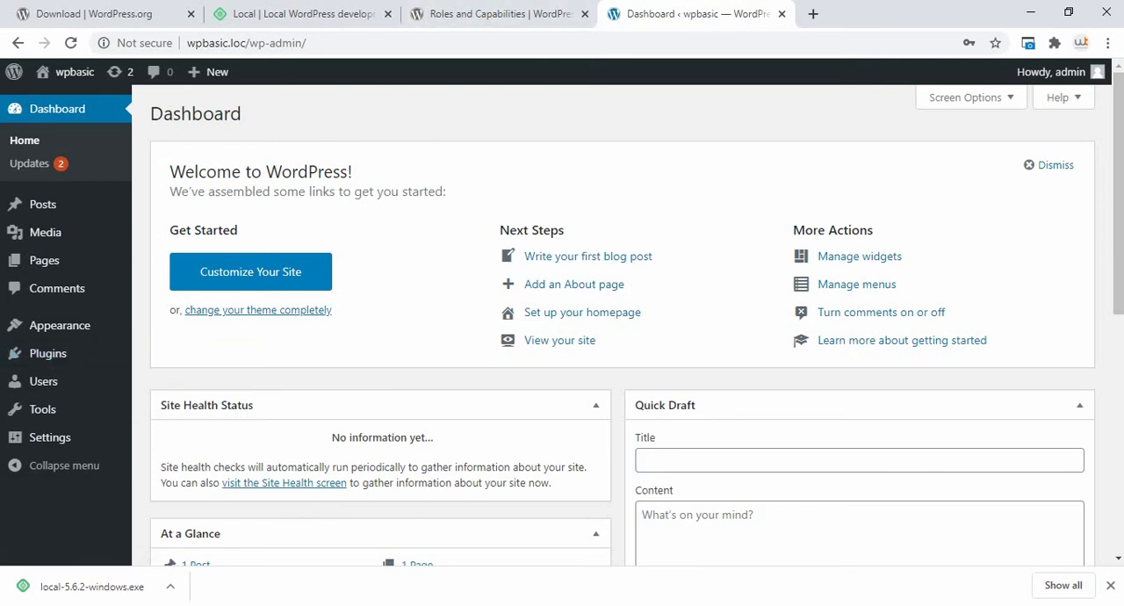
Step: Open the site's Users list, go to the form for adding a new user, and examine its fields and the available roles
mouse_move(43, 381)
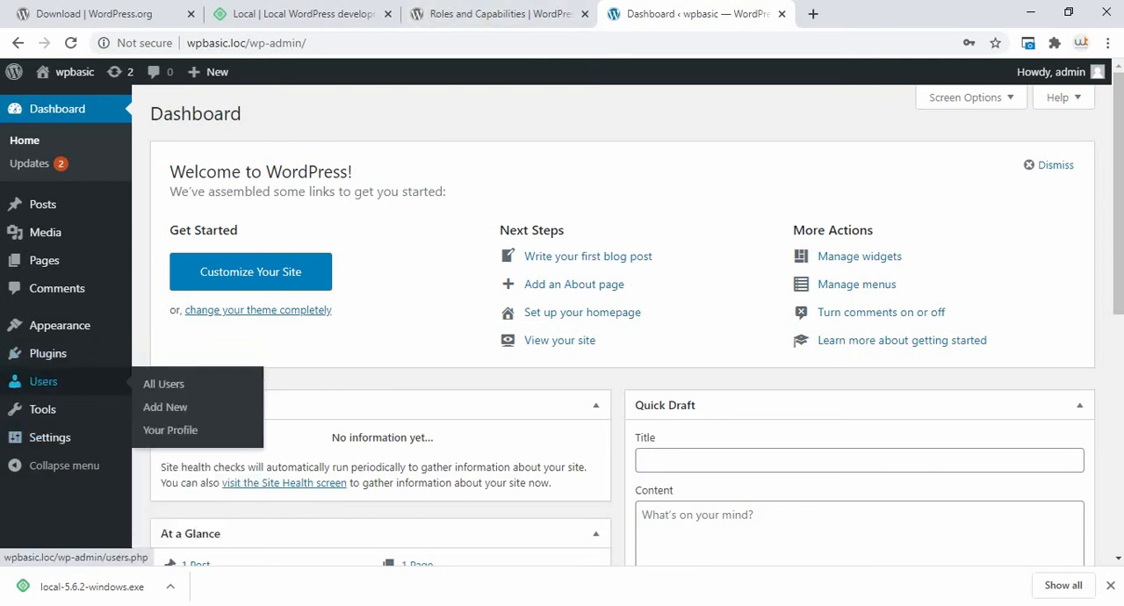
click(43, 381)
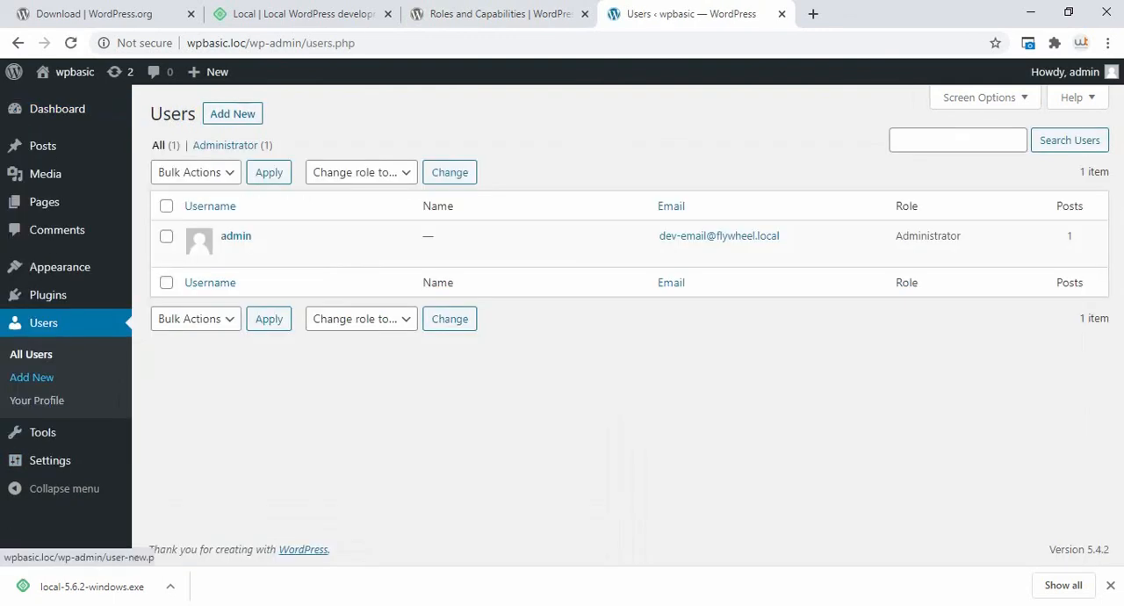
mouse_move(235, 237)
click(233, 114)
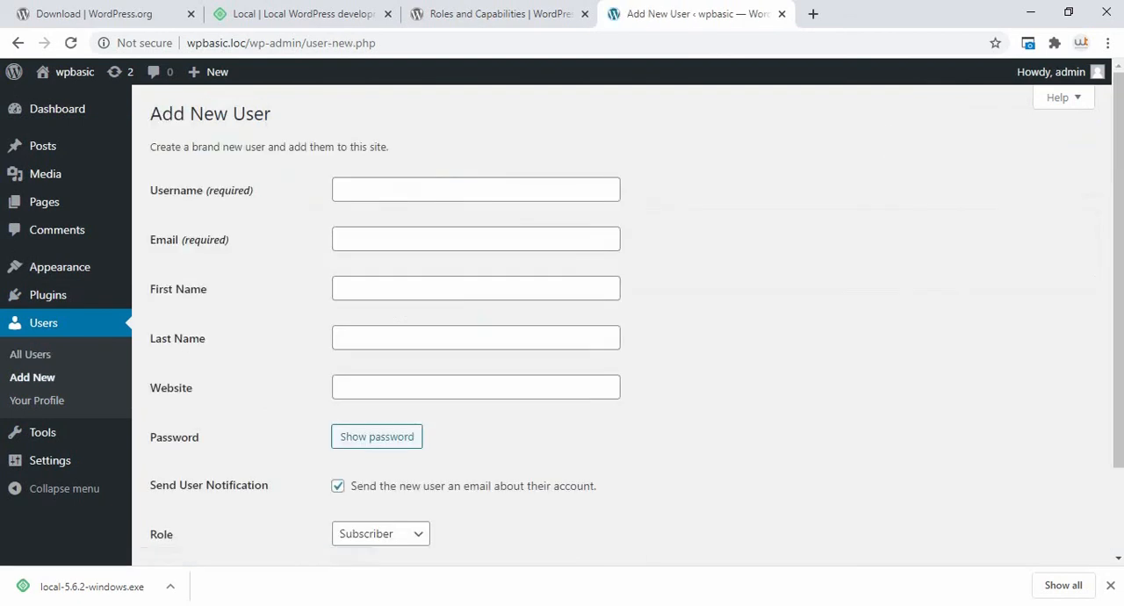
scroll(628, 318, down, 2)
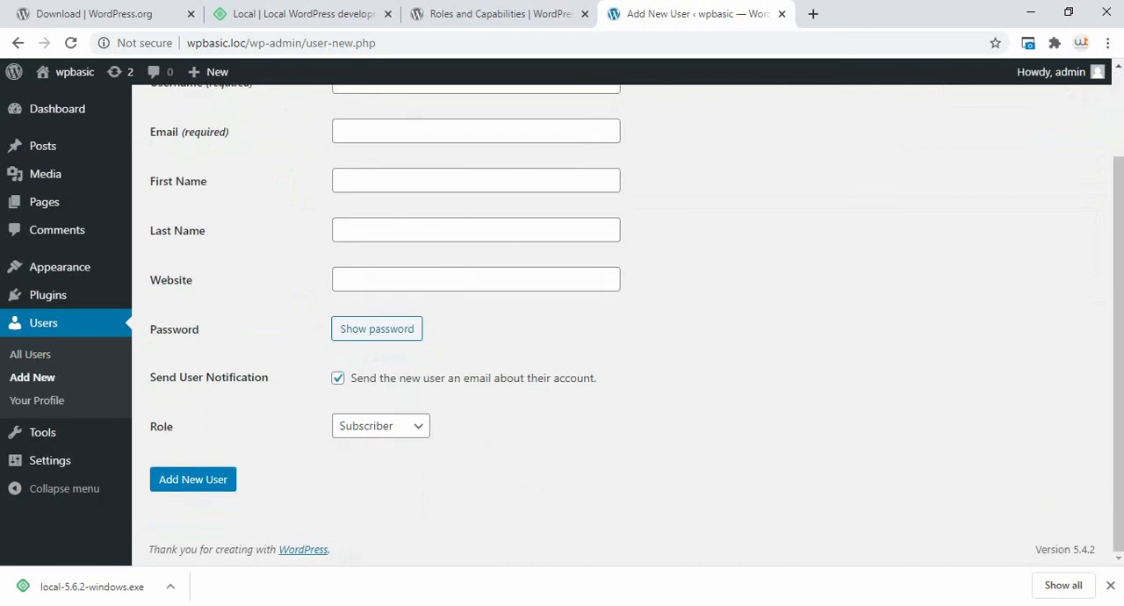
click(381, 426)
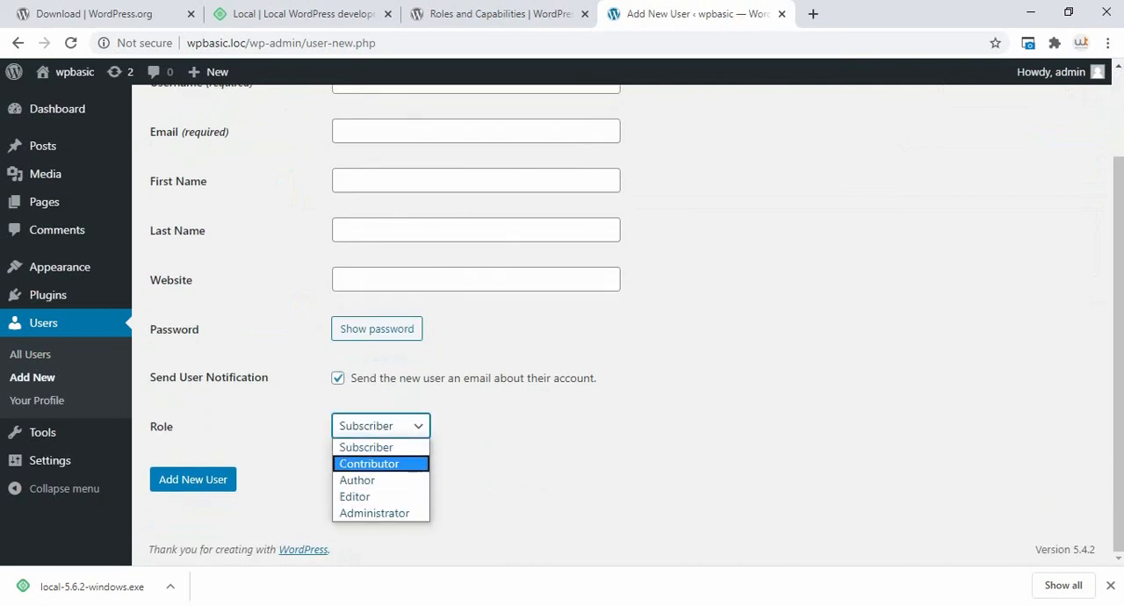
click(517, 446)
scroll(562, 316, up, 2)
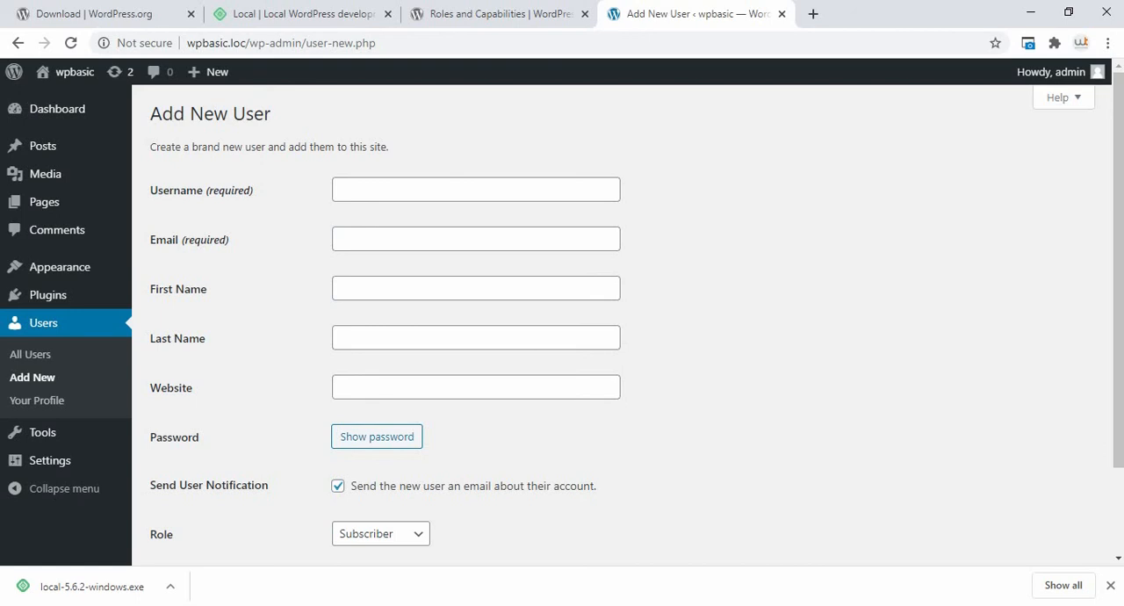
scroll(628, 325, down, 2)
scroll(628, 325, up, 2)
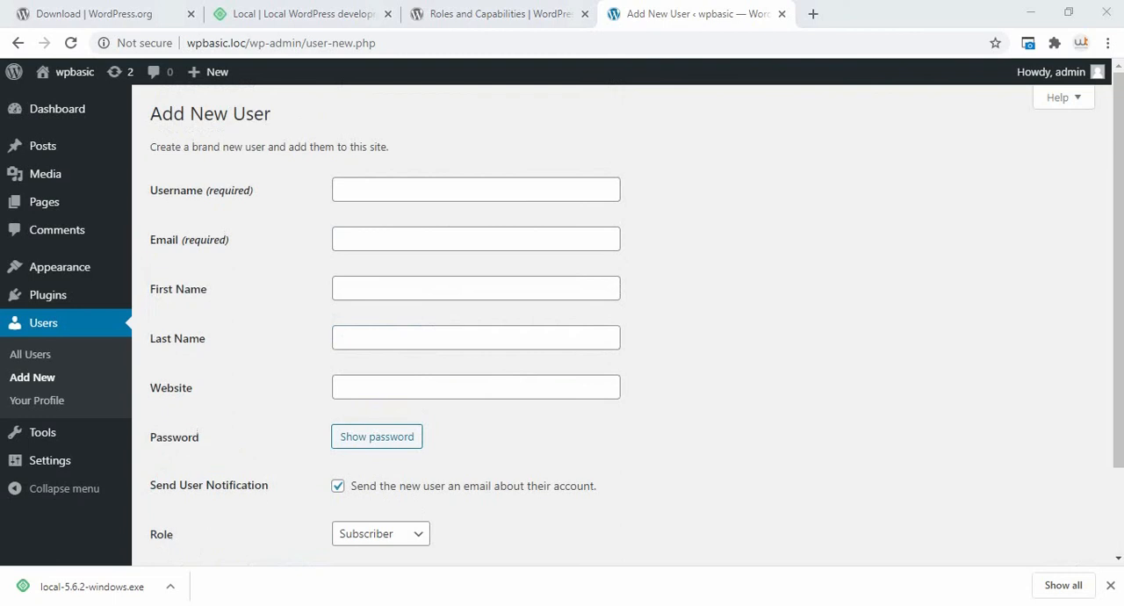
Step: Open the installed themes and start updating Twenty Twenty and Twenty Nineteen to their new versions
mouse_move(60, 266)
click(162, 269)
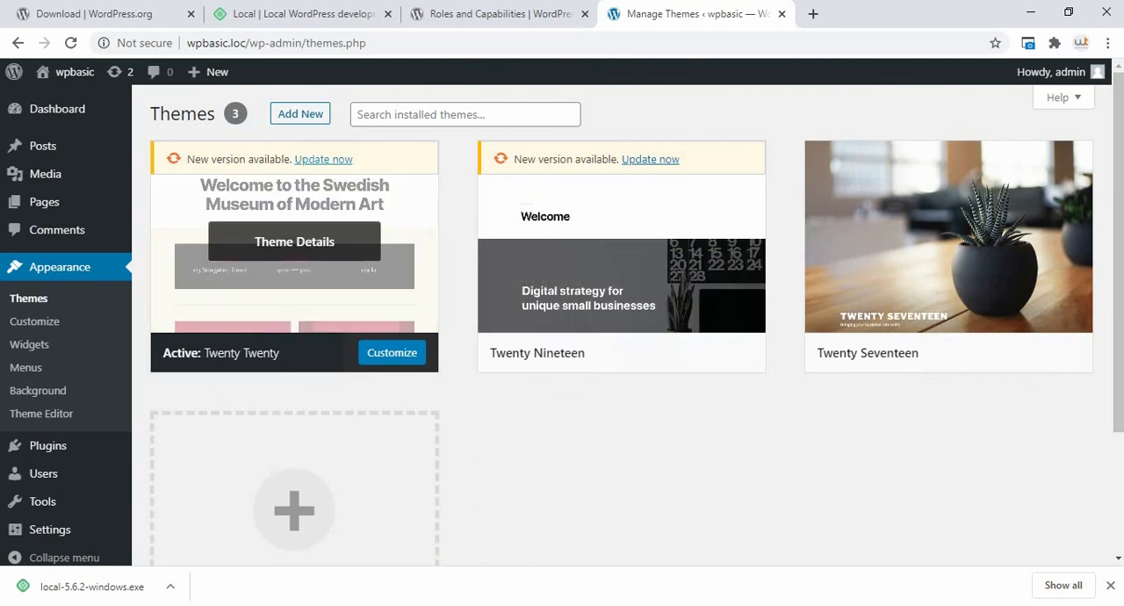
click(323, 159)
click(651, 159)
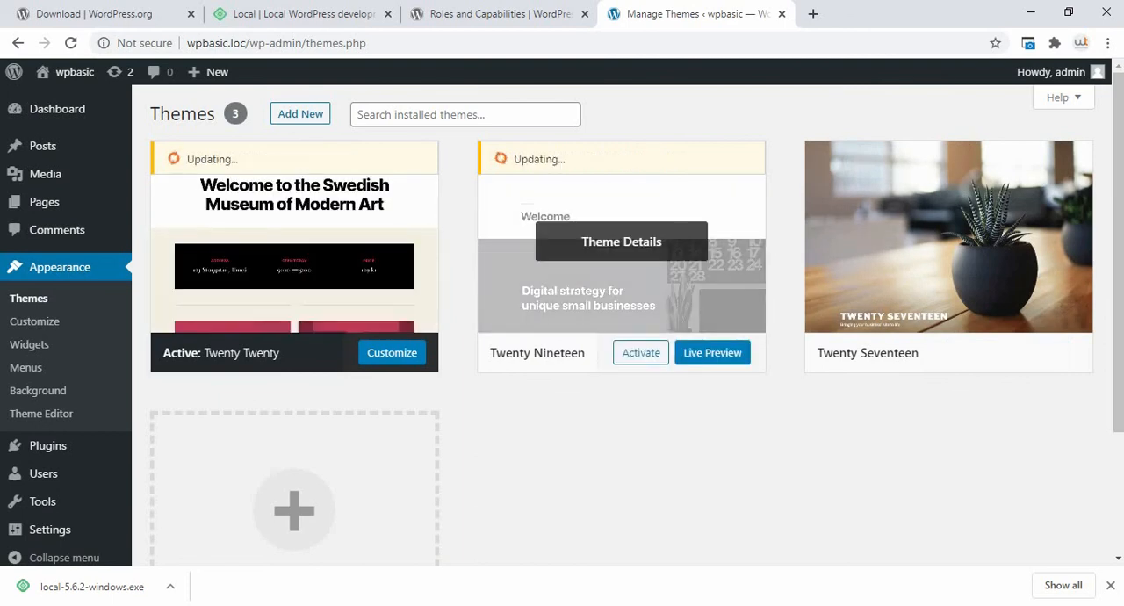
mouse_move(43, 147)
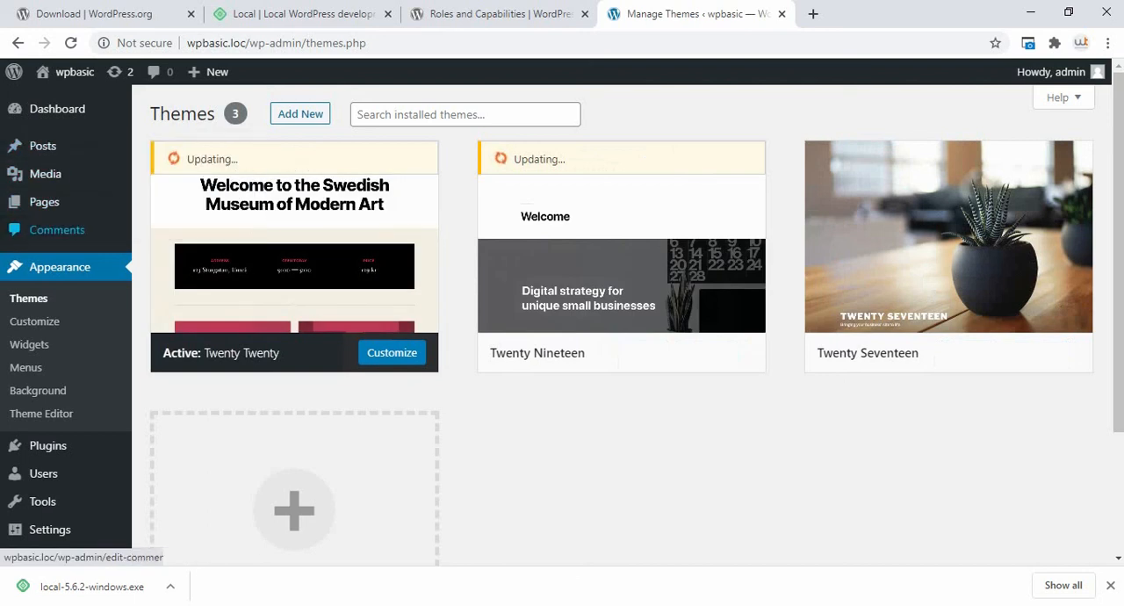
scroll(38, 390, down, 2)
scroll(38, 388, up, 2)
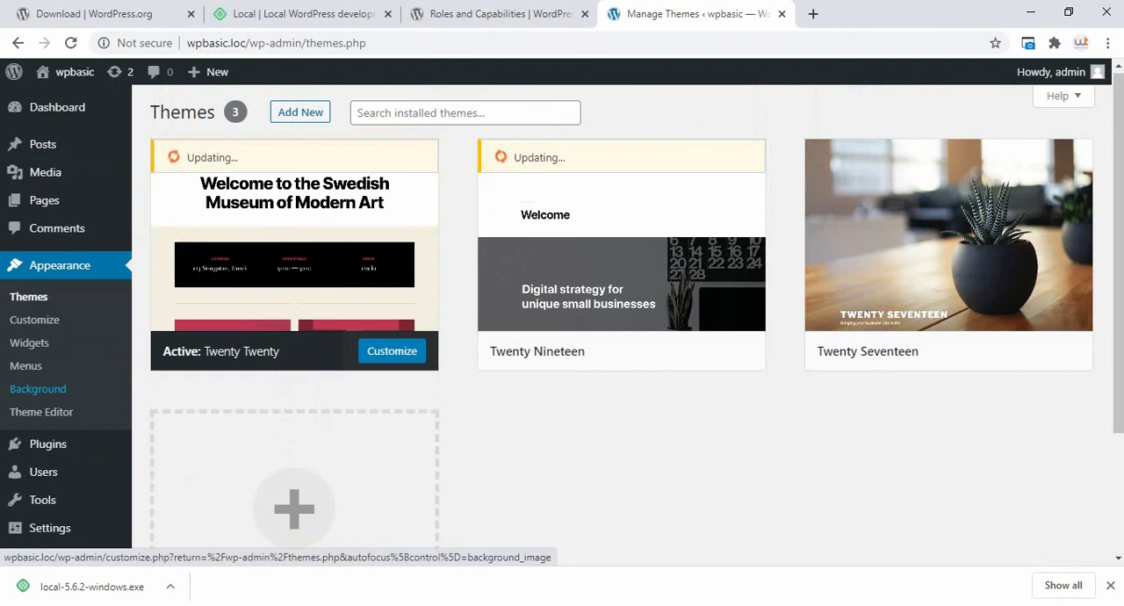
mouse_move(44, 200)
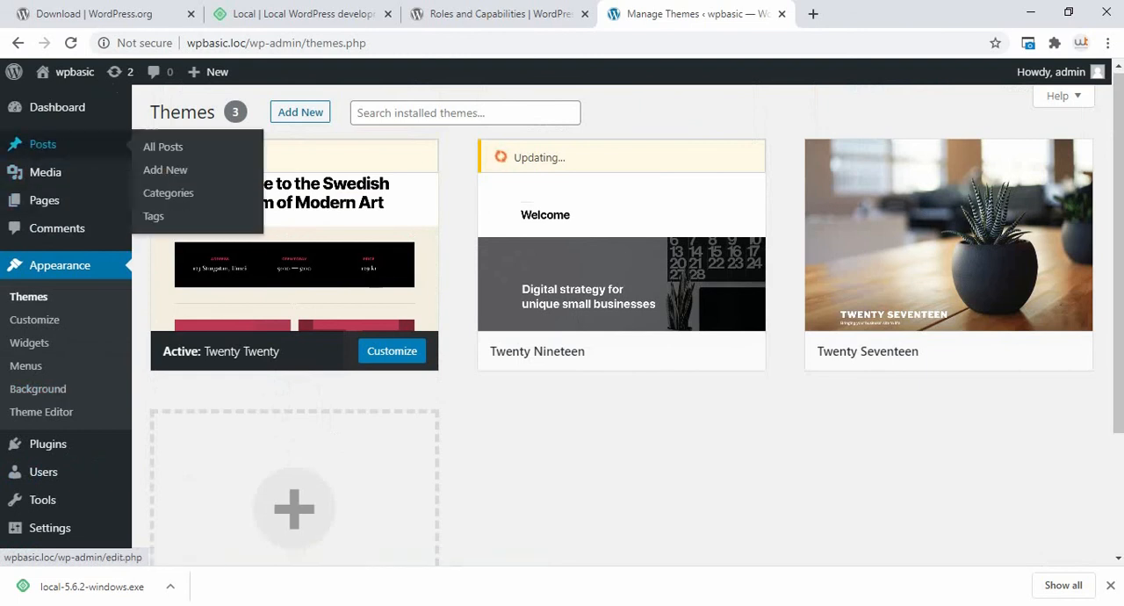